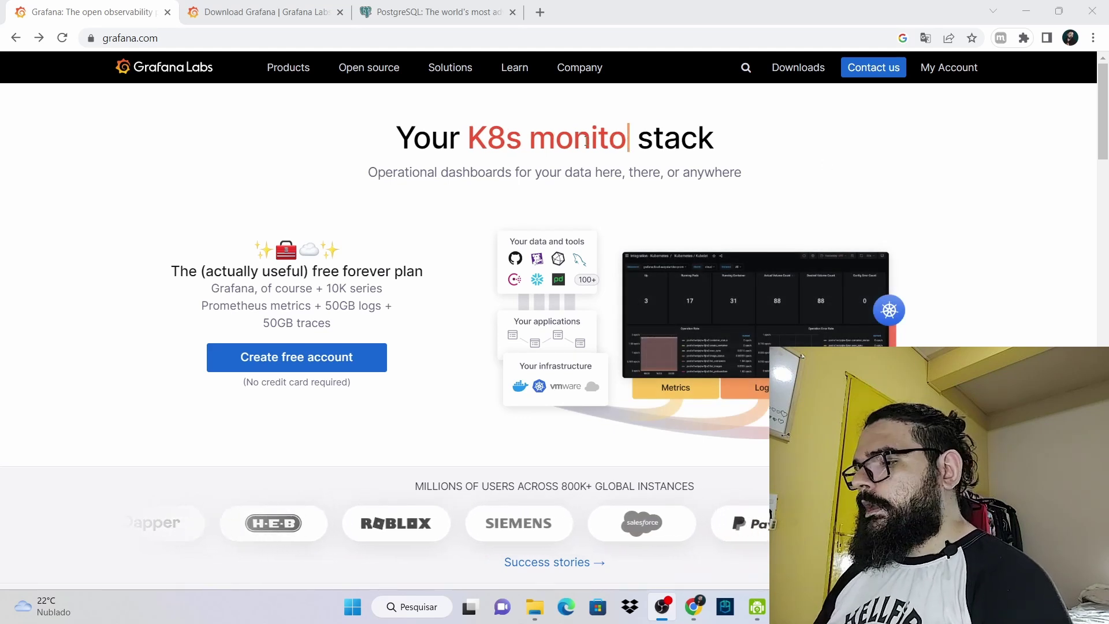
# Scroll to the Grafana showcase and open the Grafana sandbox's Play Home dashboard
pyautogui.scroll(-8, 515, 181)
pyautogui.scroll(-9, 514, 184)
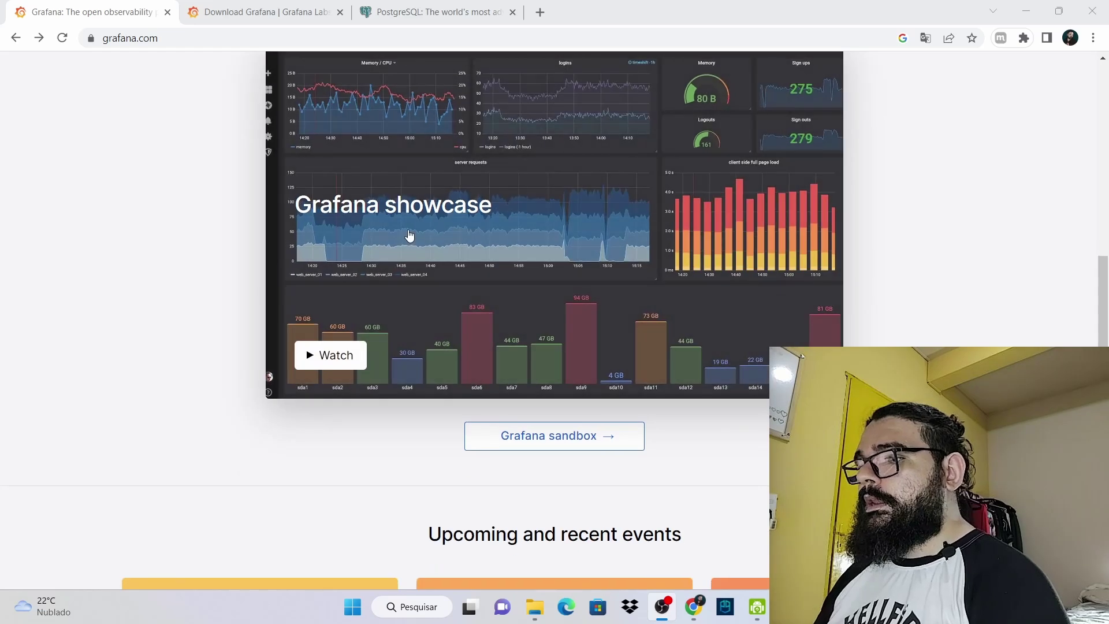
pyautogui.scroll(2, 405, 234)
pyautogui.scroll(-1, 463, 263)
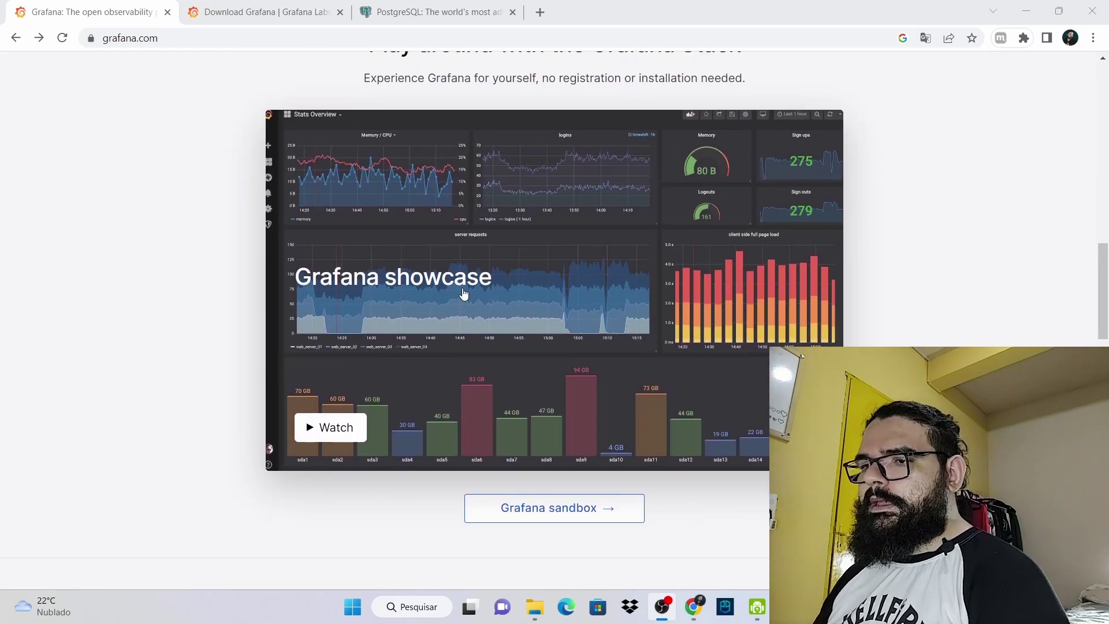
pyautogui.click(569, 517)
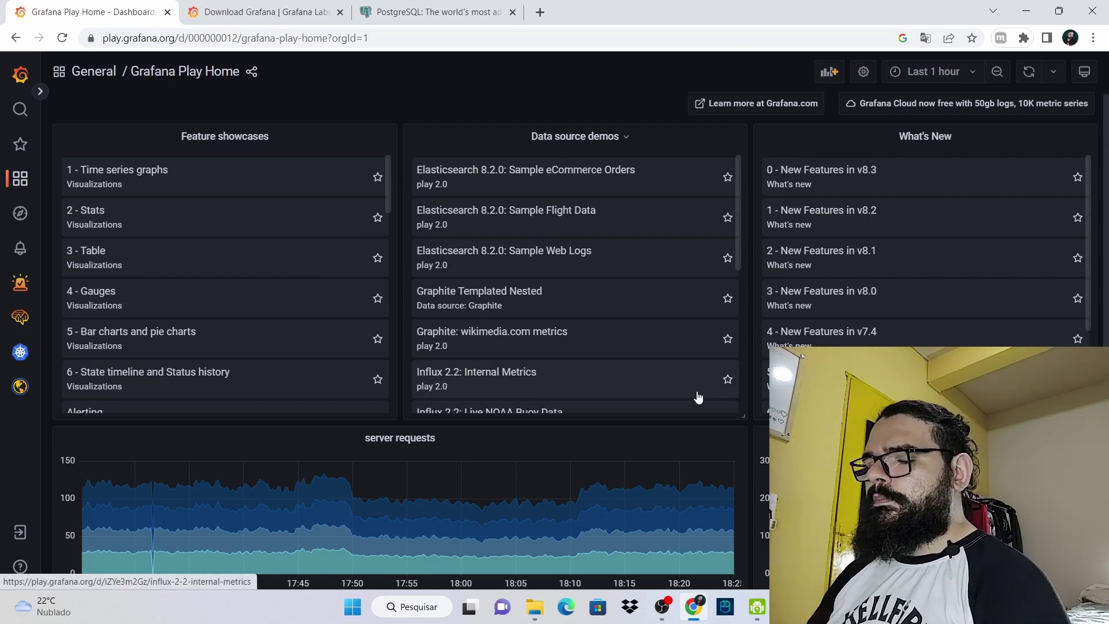
# Browse the Grafana Play dashboards, then go back to the grafana.com page
pyautogui.scroll(-5, 683, 398)
pyautogui.scroll(-7, 405, 403)
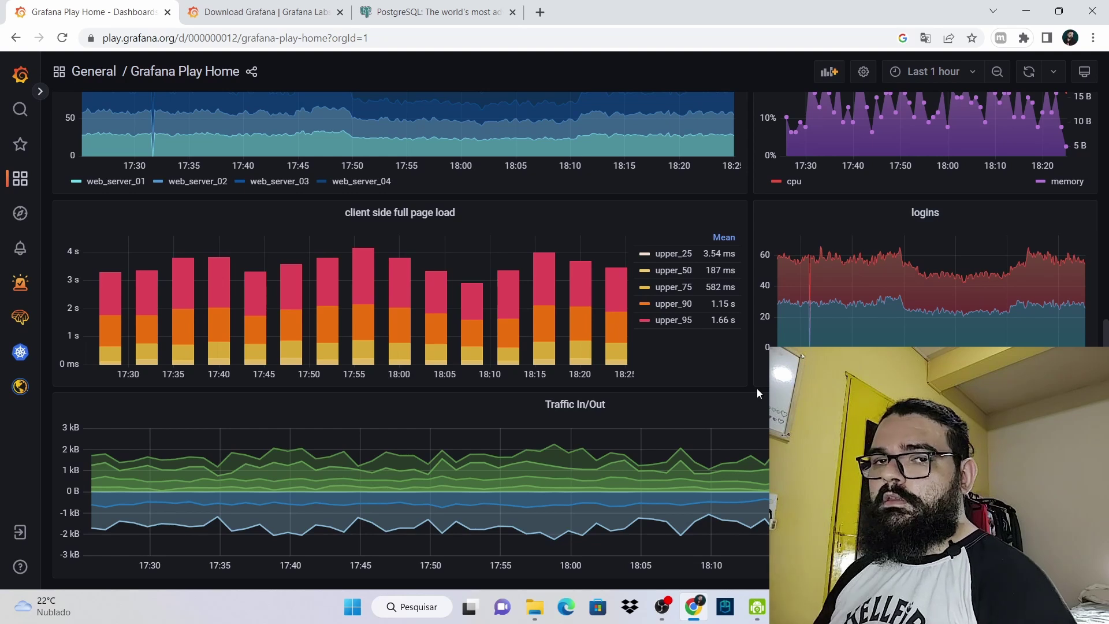
pyautogui.scroll(7, 722, 323)
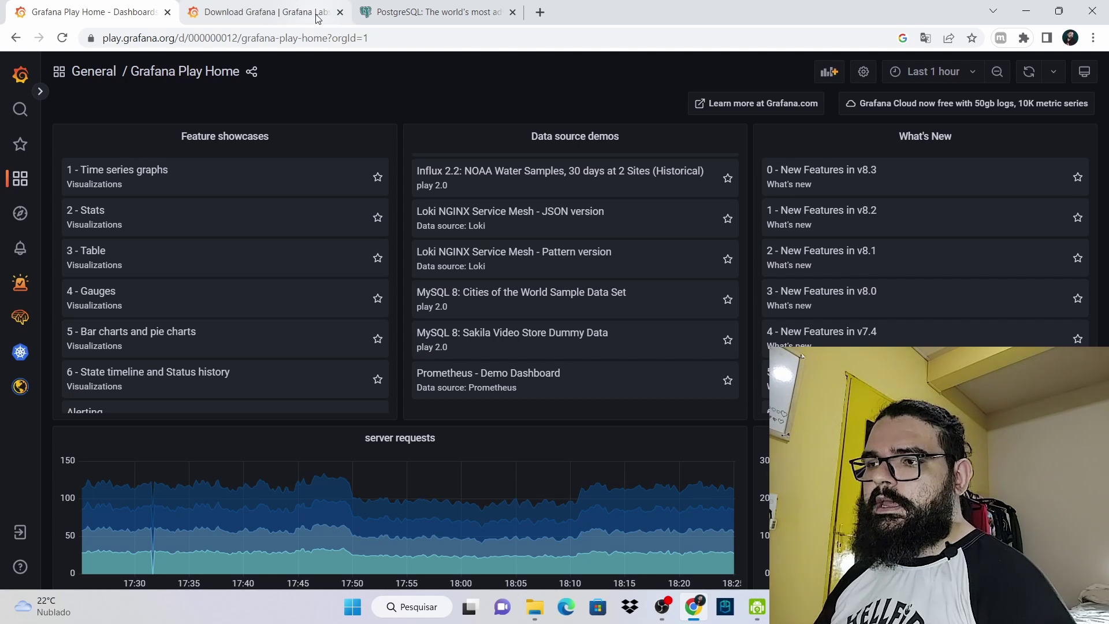
pyautogui.moveTo(318, 18)
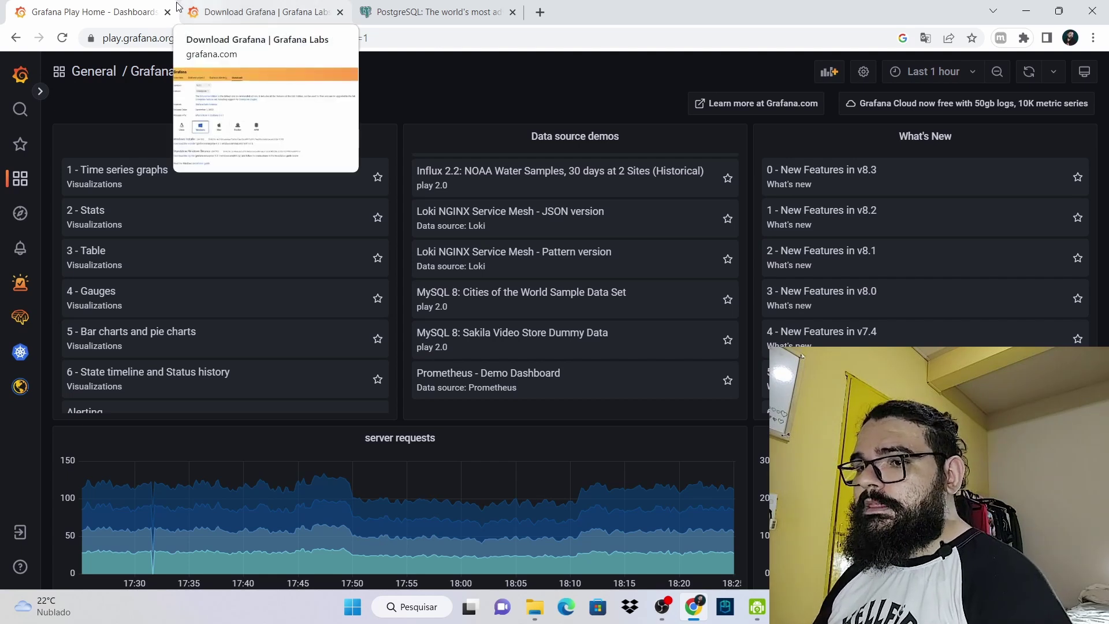
pyautogui.hotkey('alt', 'Left')
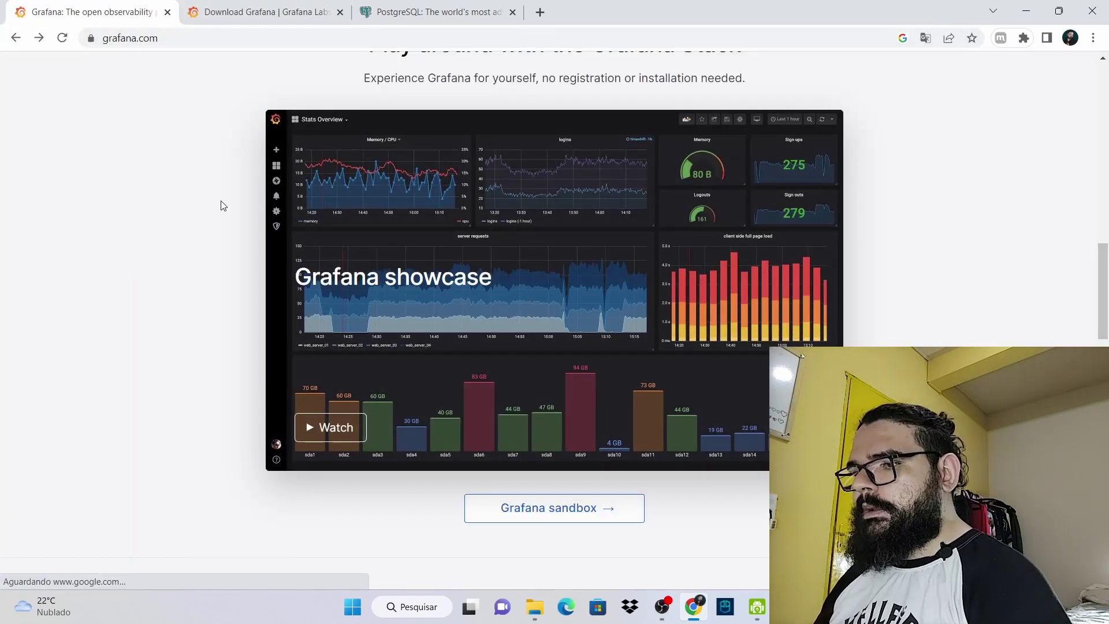
# Go to the Grafana product Download page and scroll to the 9.3.1 Enterprise install commands
pyautogui.scroll(15, 248, 225)
pyautogui.moveTo(283, 82)
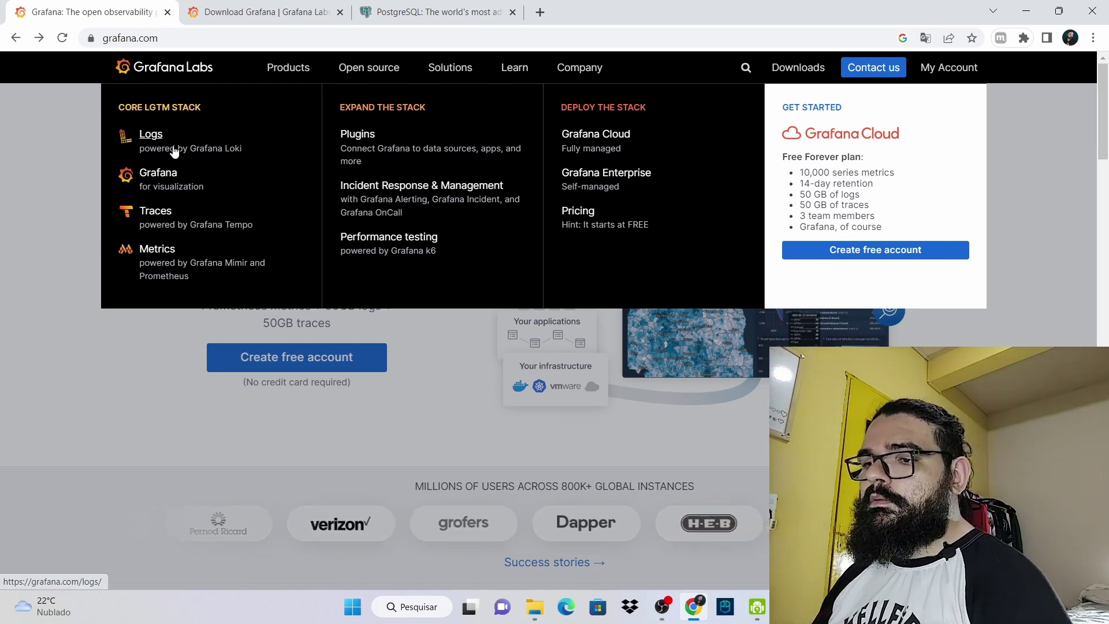
pyautogui.click(155, 174)
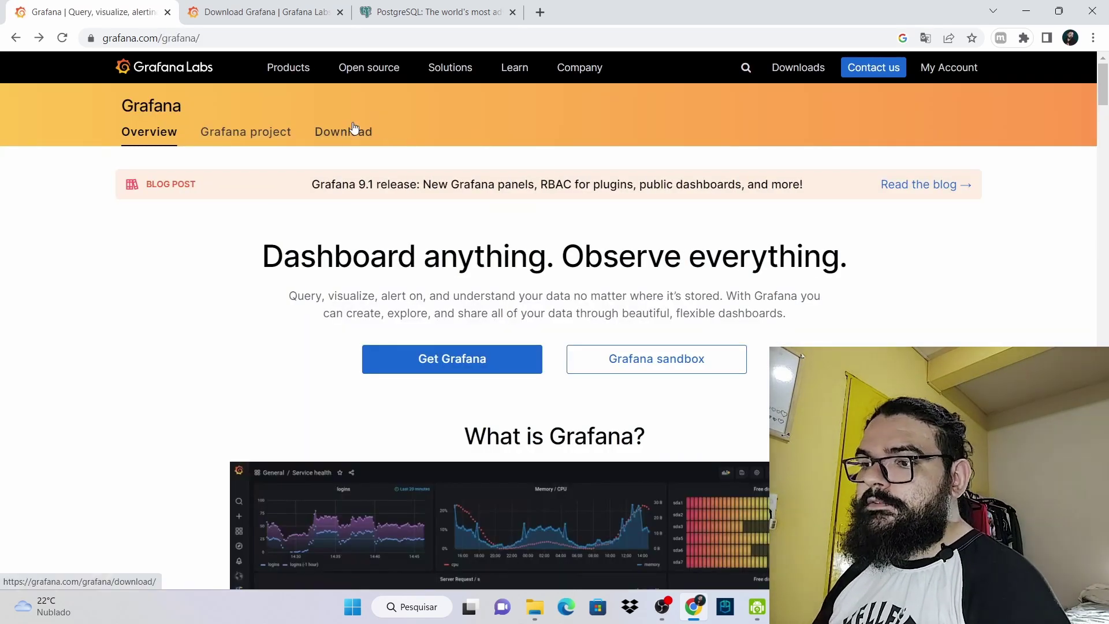
pyautogui.click(352, 130)
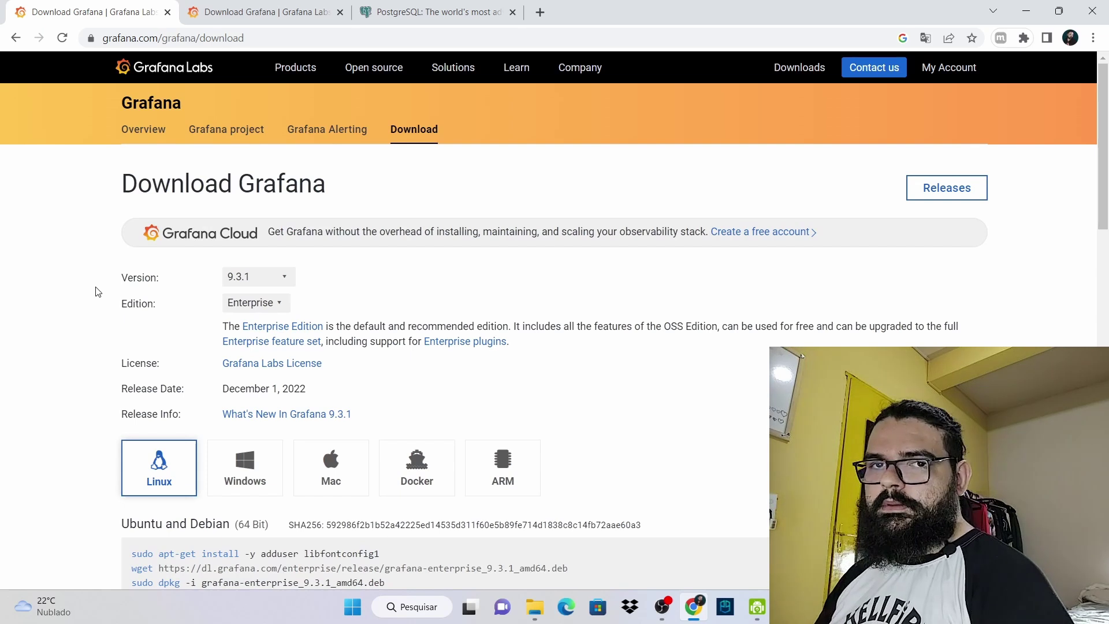
pyautogui.scroll(-4, 149, 272)
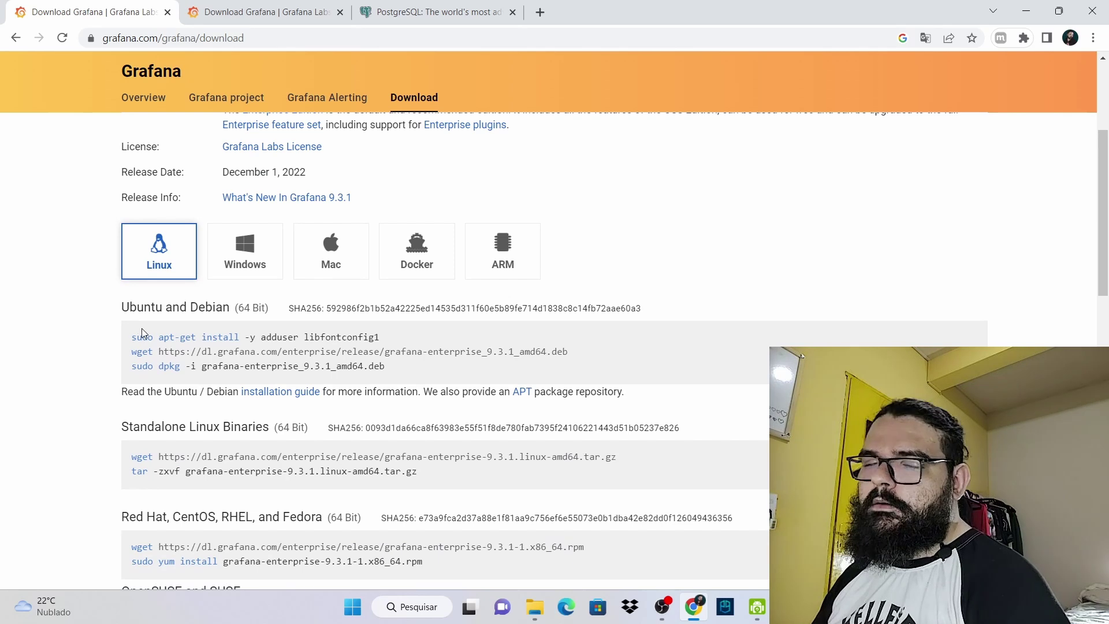
# Install Grafana Enterprise for Windows, accepting the license and default custom setup
pyautogui.click(244, 274)
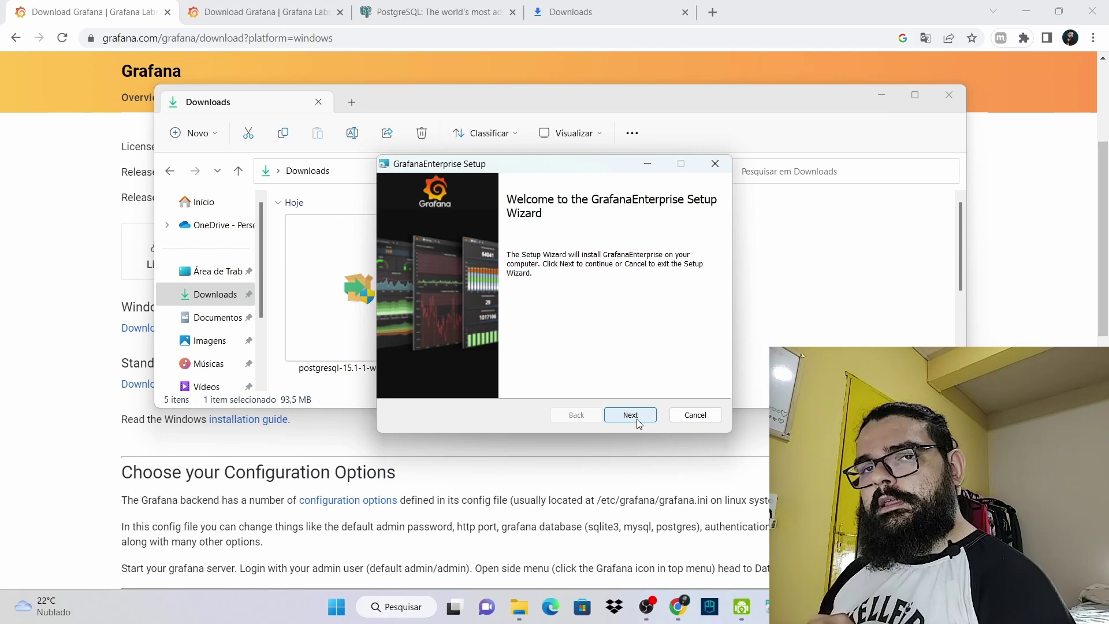
pyautogui.click(630, 415)
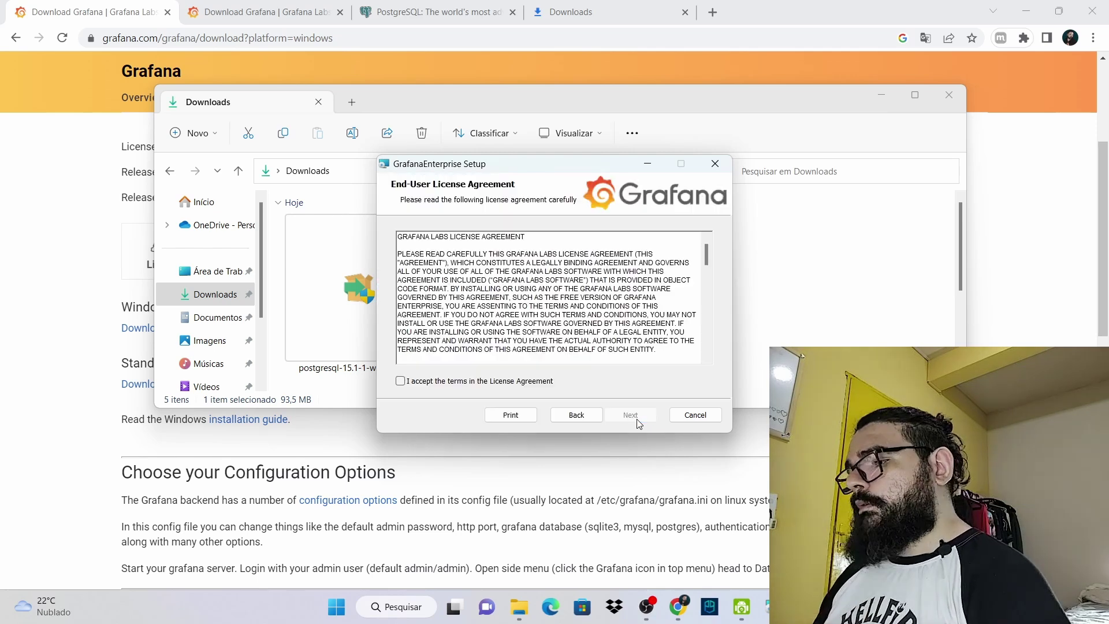
pyautogui.click(401, 382)
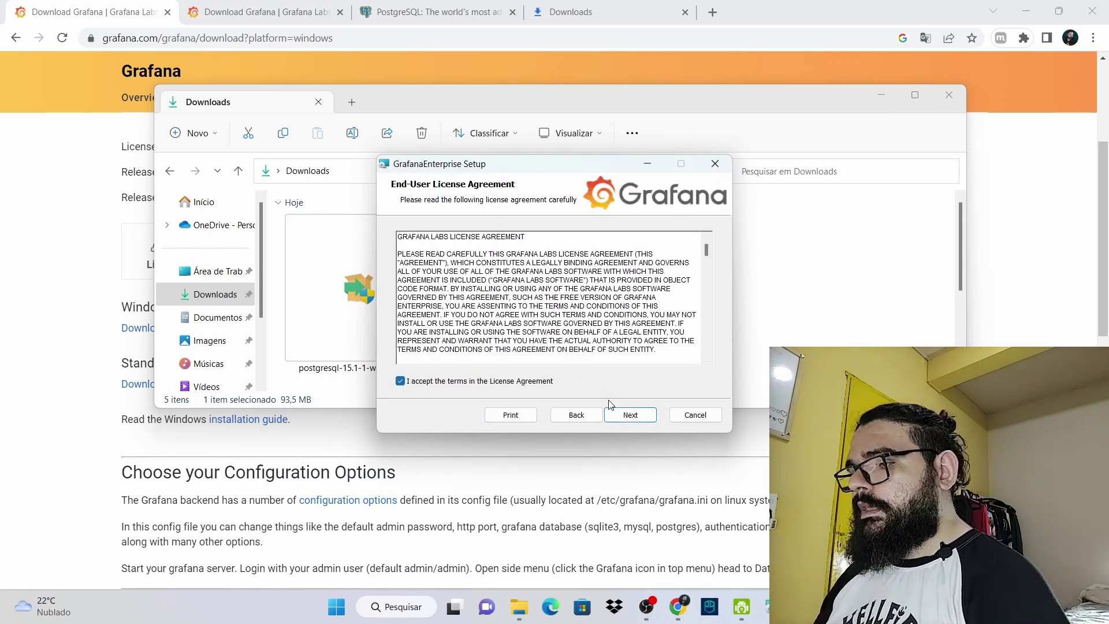
pyautogui.click(630, 415)
pyautogui.click(649, 413)
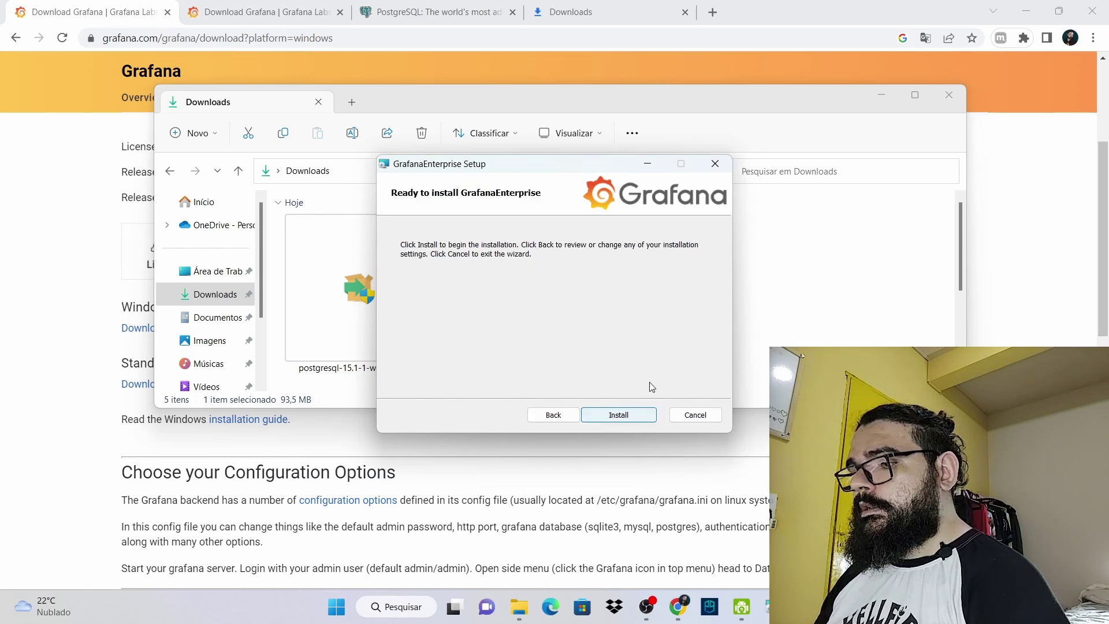
pyautogui.click(629, 415)
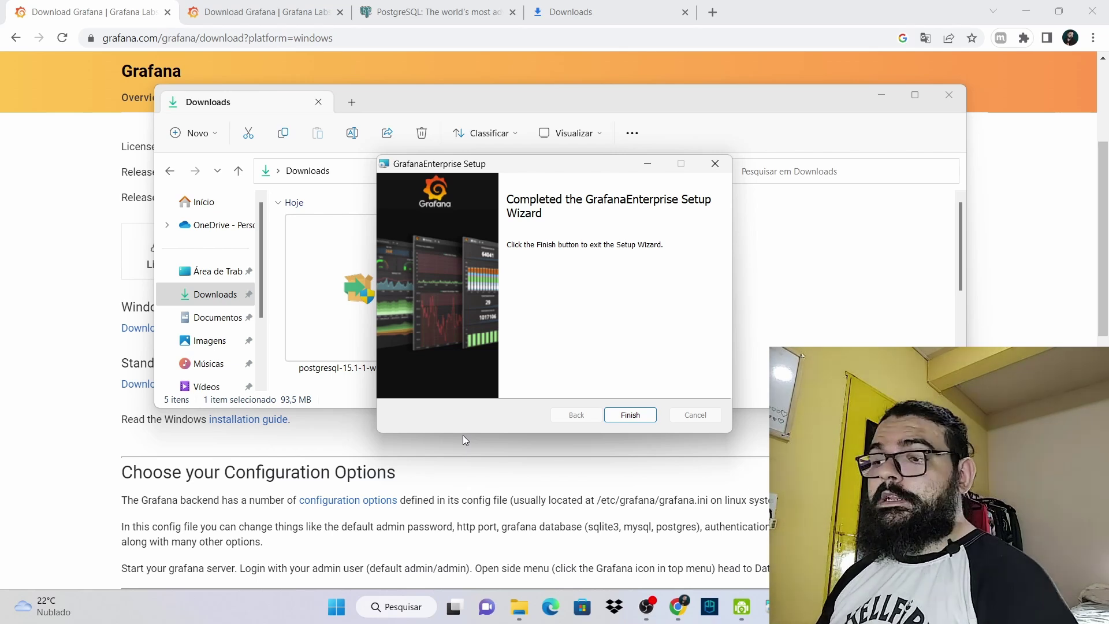
# Close the finished installer and load the local Grafana server at localhost:3000
pyautogui.click(631, 415)
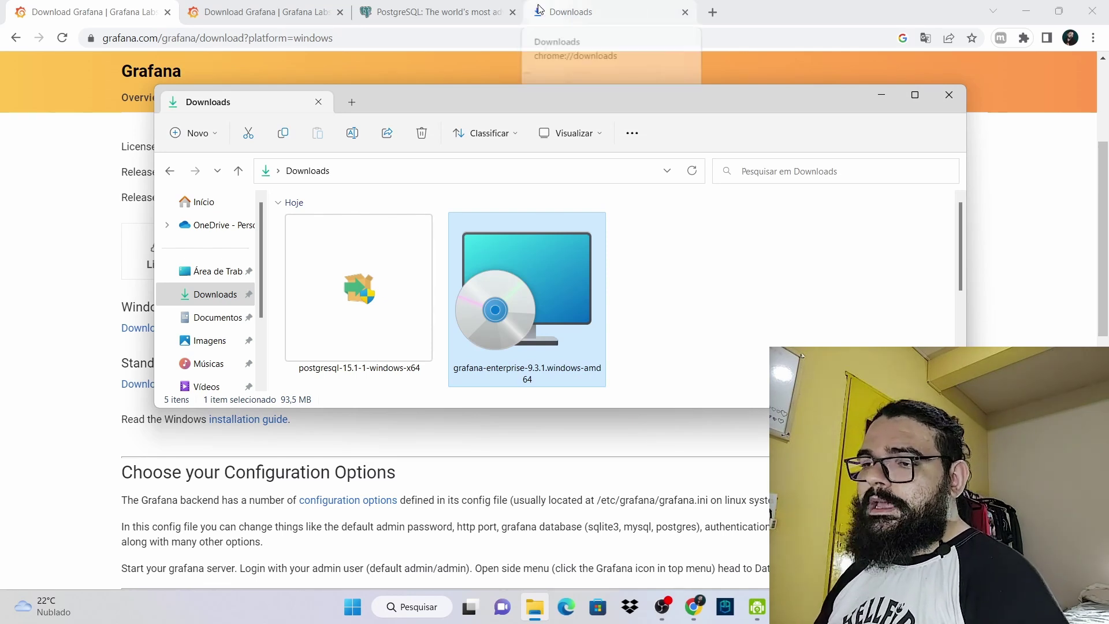
pyautogui.click(253, 29)
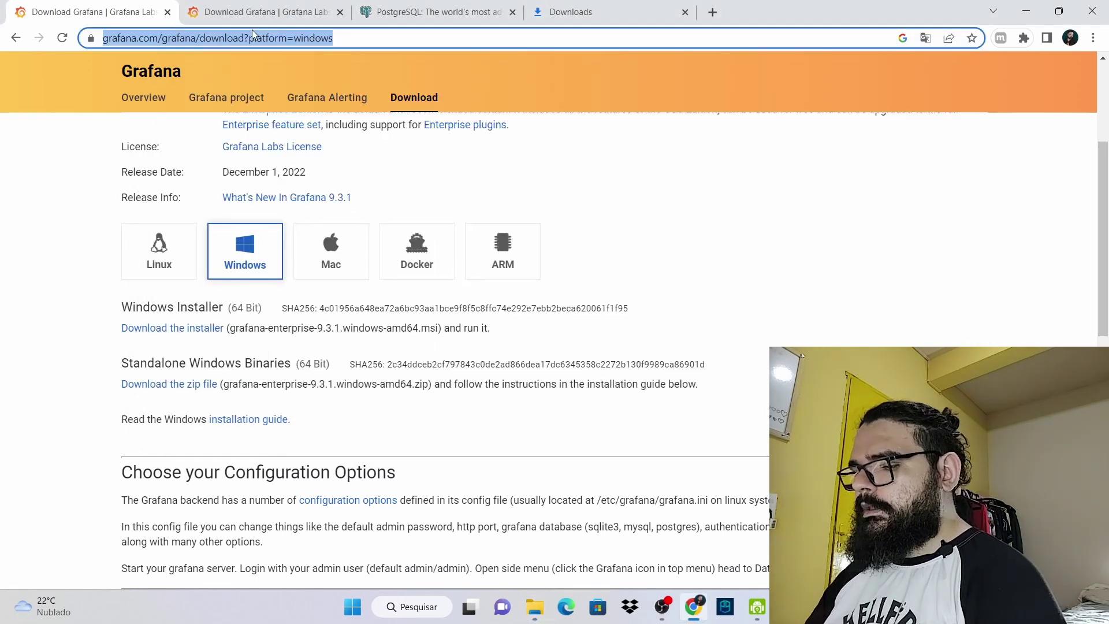
pyautogui.write('loca')
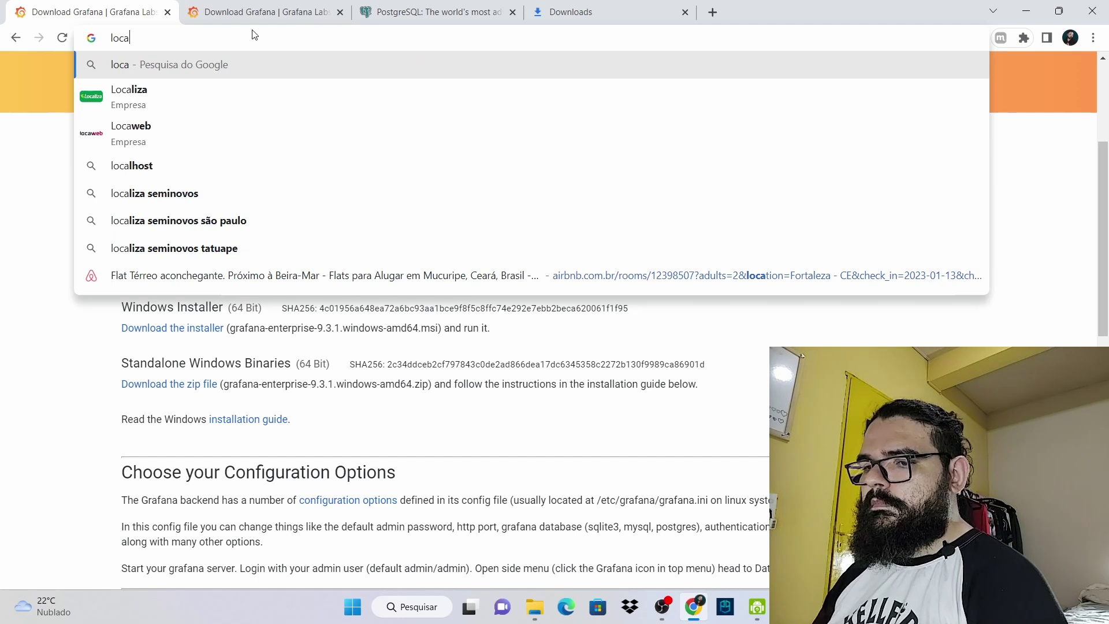
pyautogui.write('lhost:300')
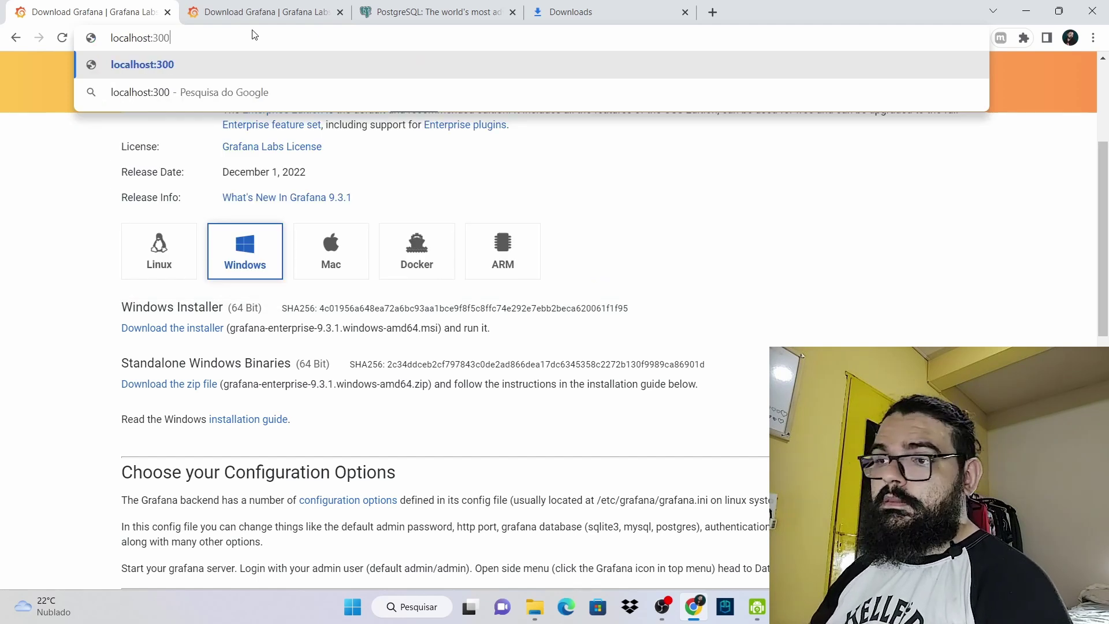
pyautogui.write('0')
pyautogui.press('Return')
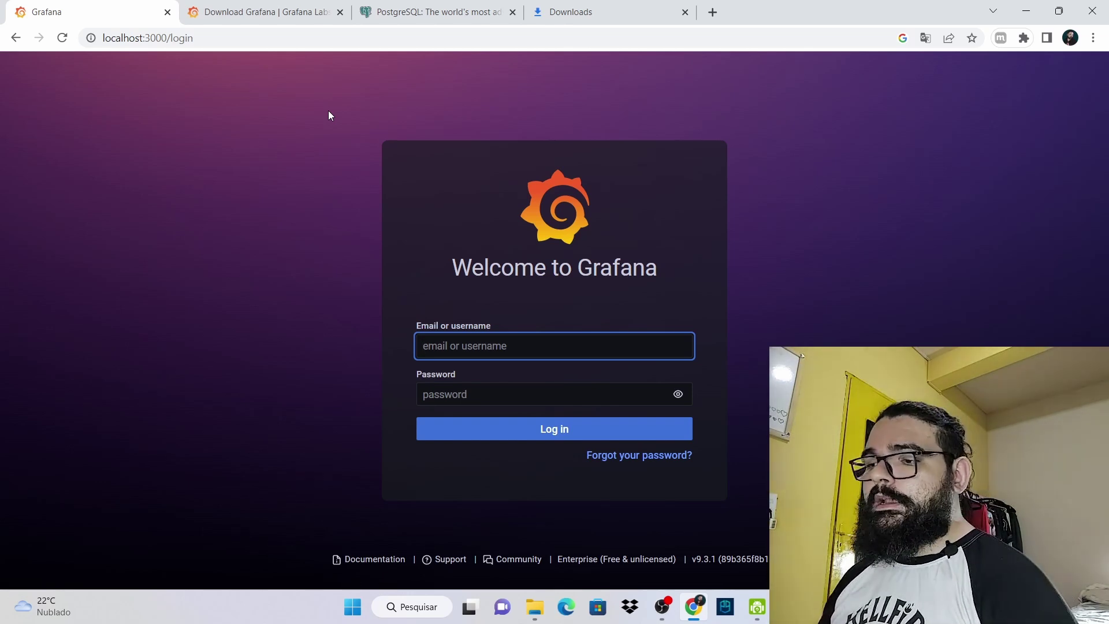
# Log in to local Grafana with the default admin username and password
pyautogui.click(330, 276)
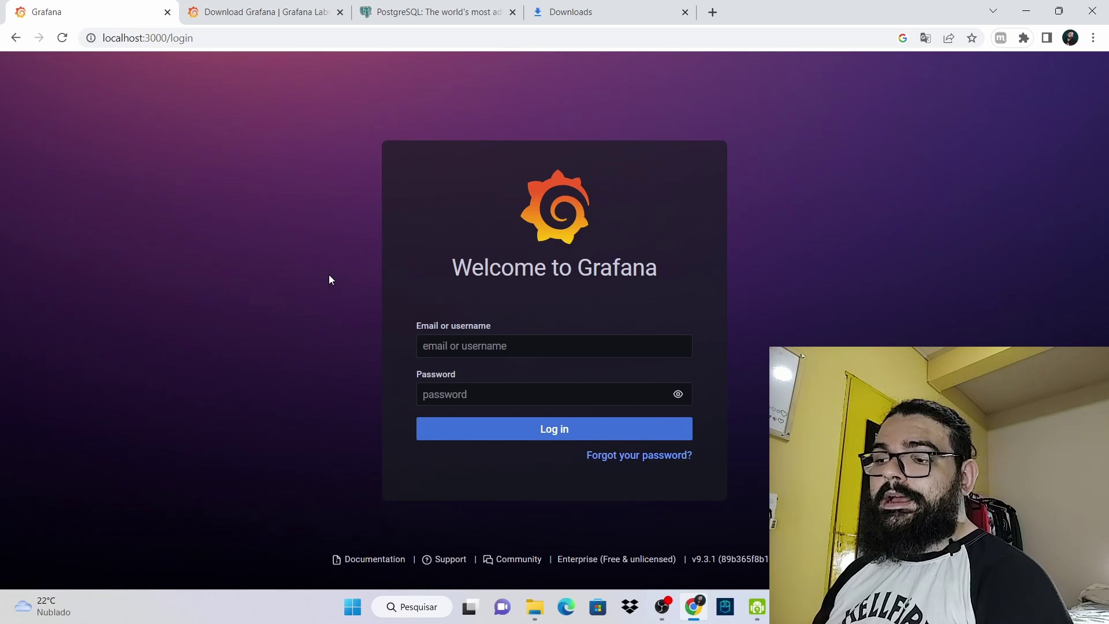
pyautogui.click(462, 354)
pyautogui.write('admin')
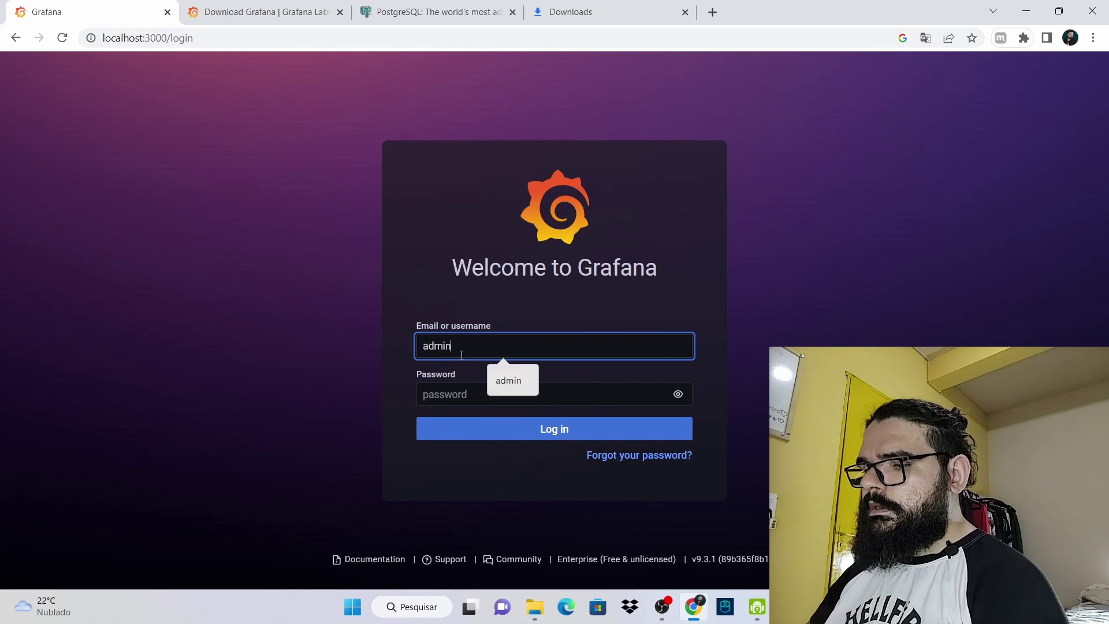
pyautogui.click(474, 386)
pyautogui.write('ad')
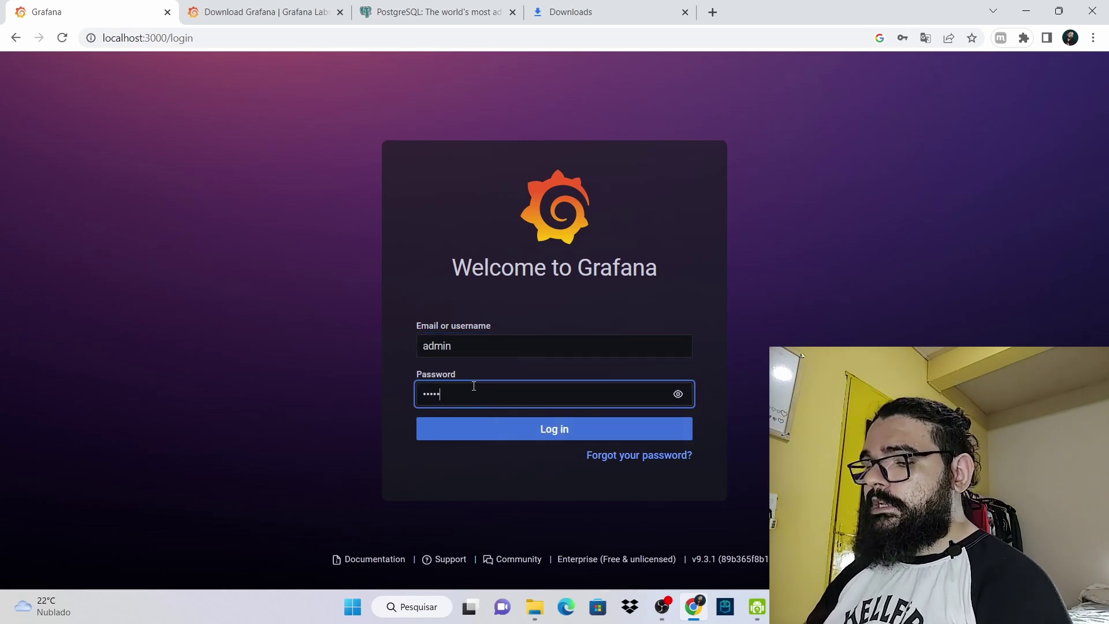
pyautogui.click(541, 429)
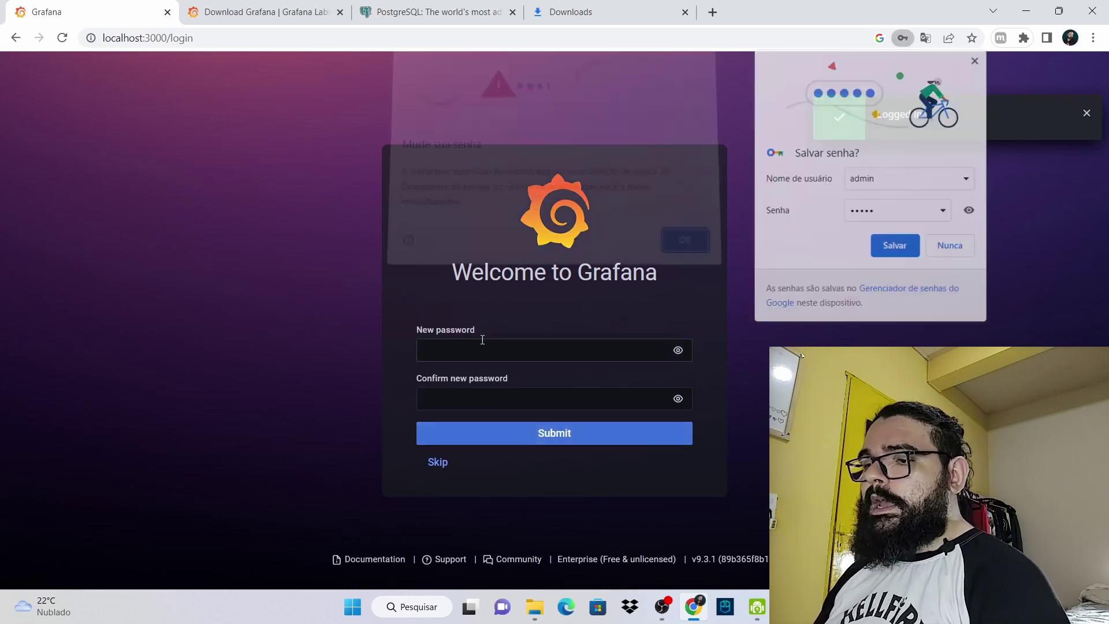
# Dismiss Chrome's password warnings and set and confirm a new admin password
pyautogui.click(682, 244)
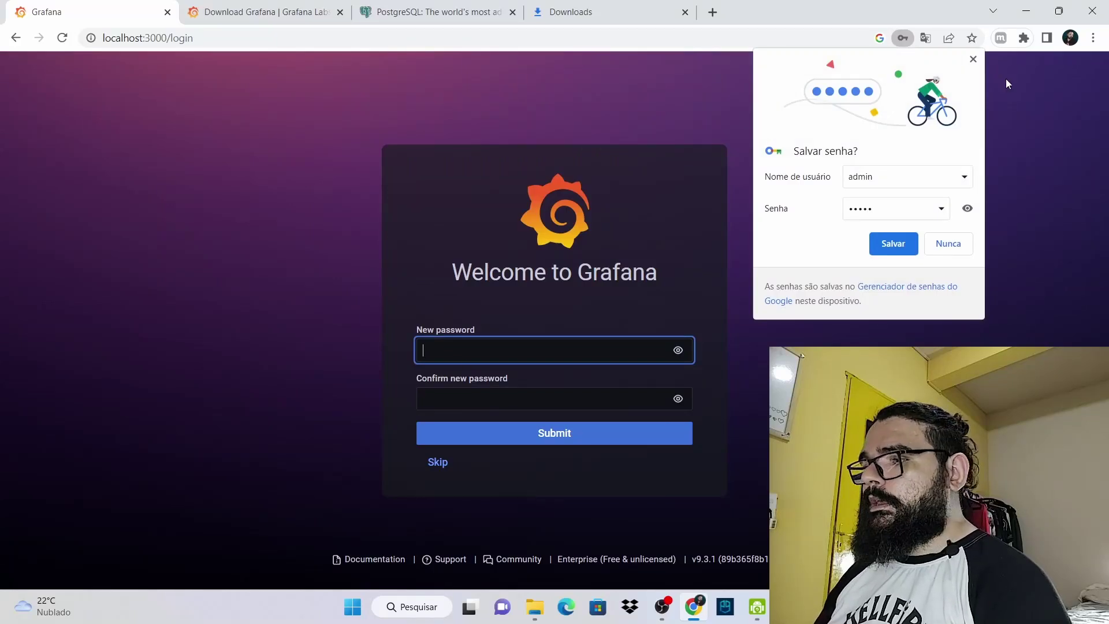
pyautogui.click(513, 331)
pyautogui.click(516, 347)
pyautogui.write('123456789')
pyautogui.press('Tab')
pyautogui.write('123456789')
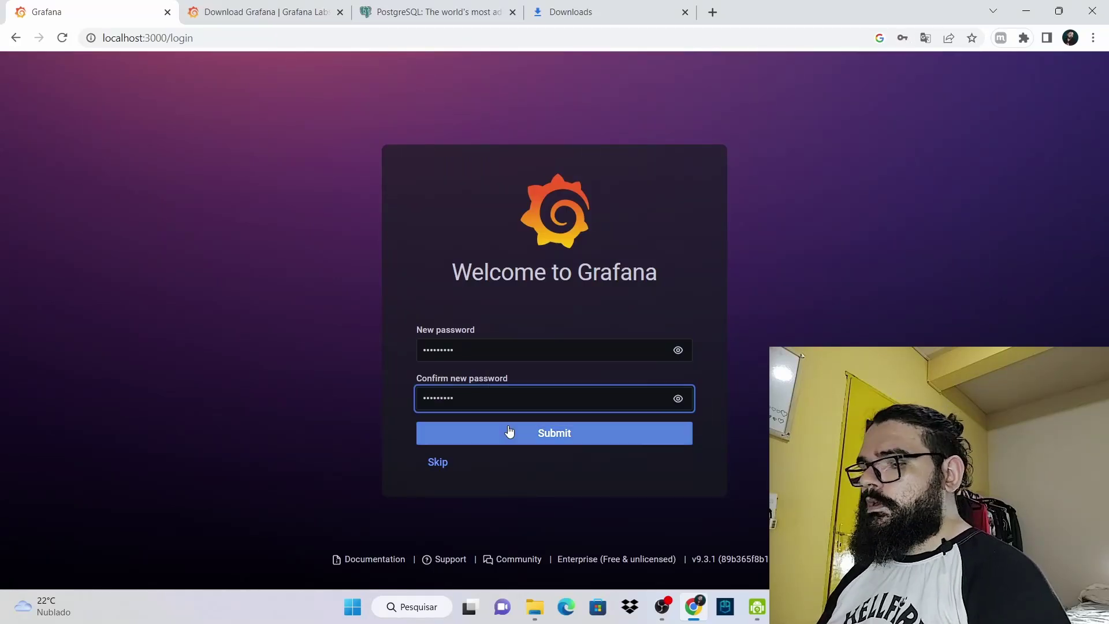
pyautogui.click(509, 432)
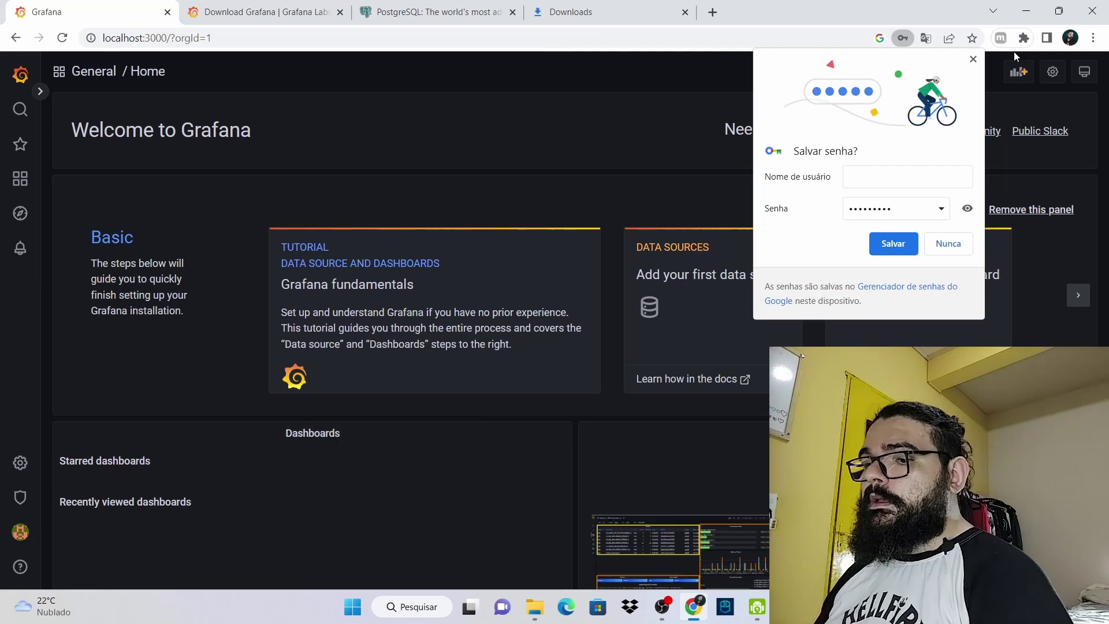
pyautogui.click(973, 58)
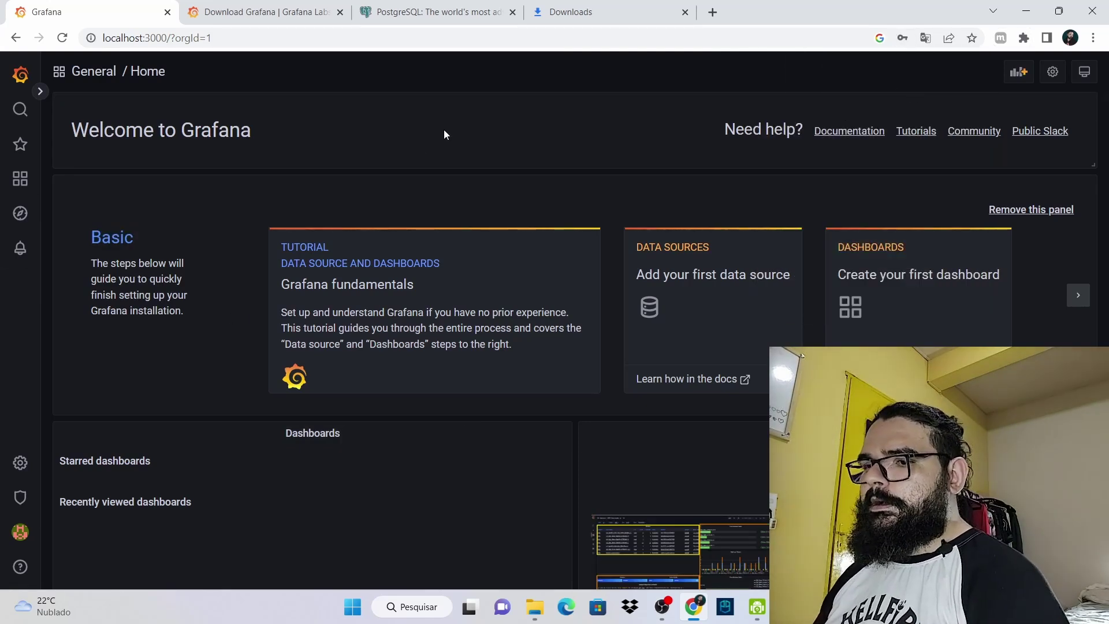
pyautogui.scroll(-4, 526, 241)
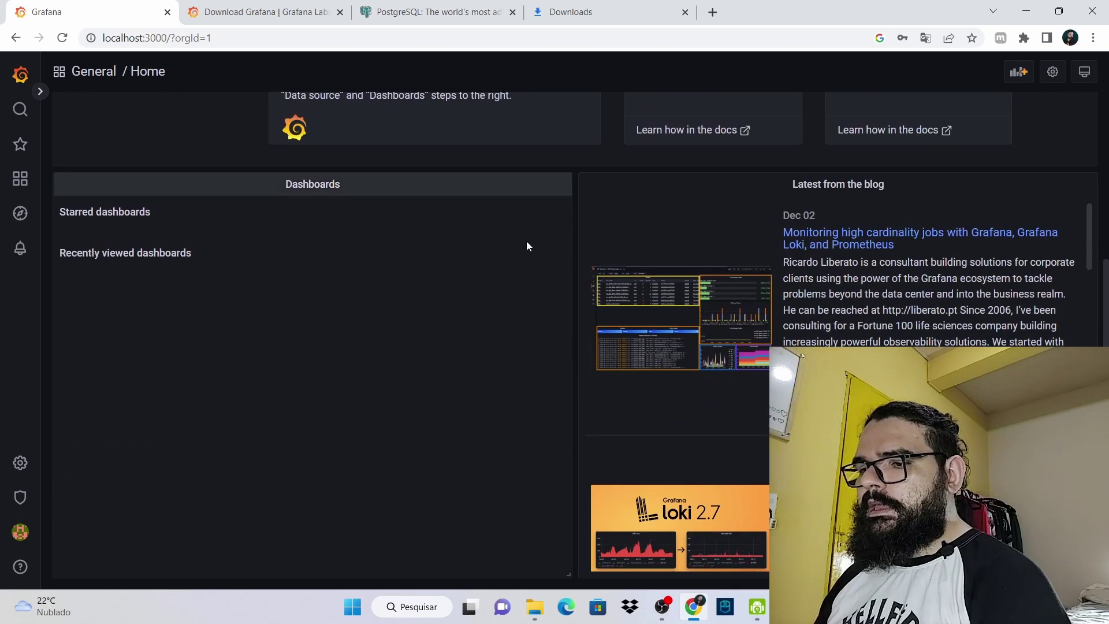
pyautogui.scroll(-5, 734, 404)
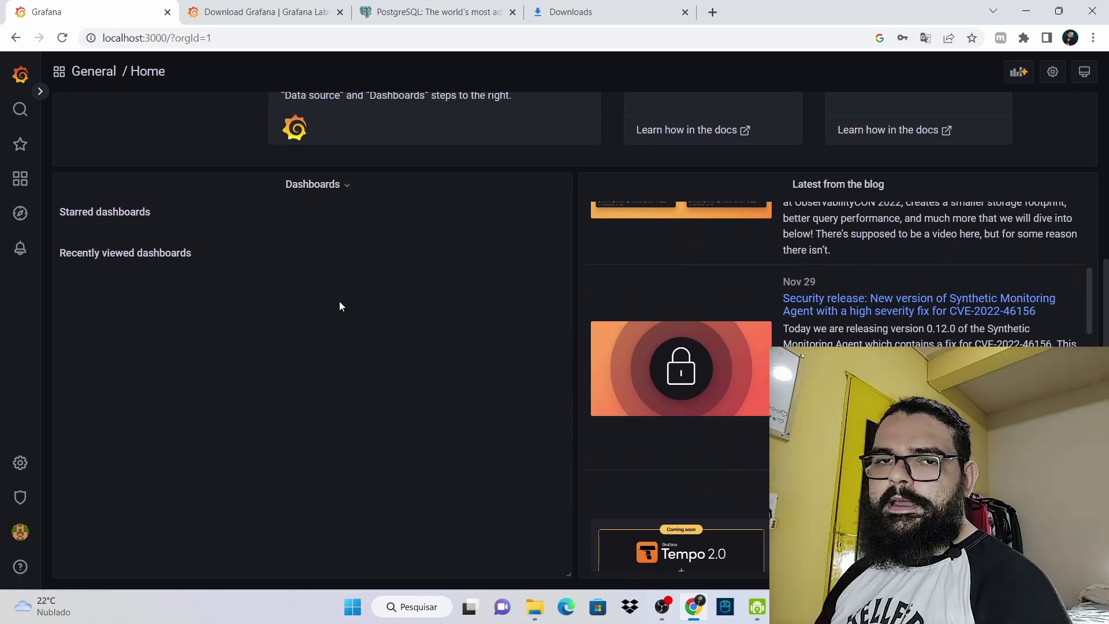
pyautogui.scroll(4, 383, 314)
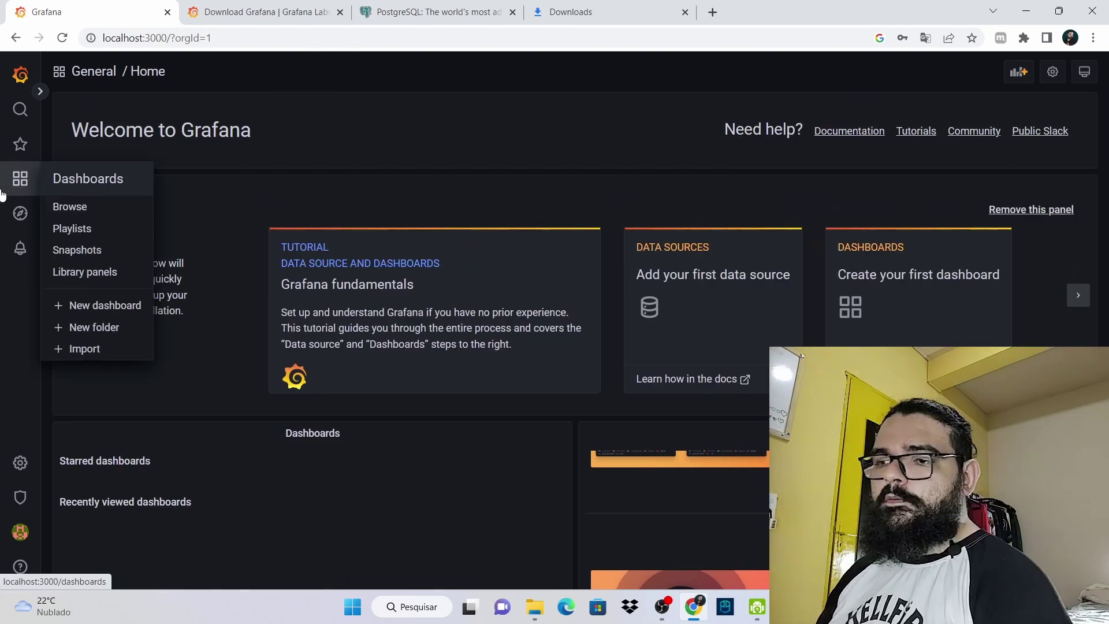
pyautogui.click(20, 179)
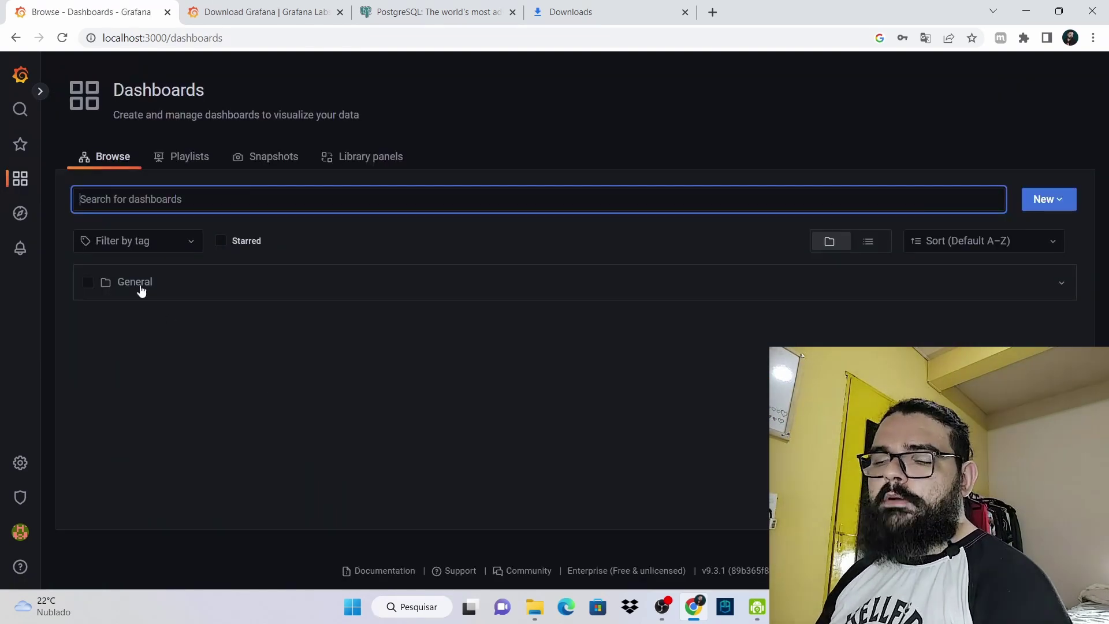
pyautogui.click(141, 285)
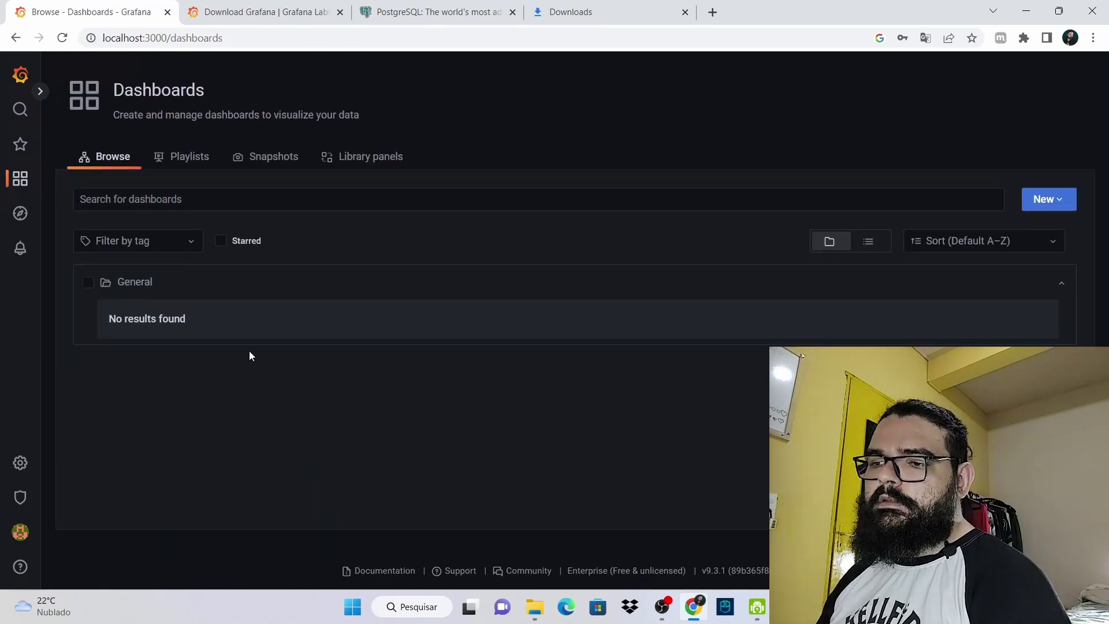
pyautogui.click(1040, 200)
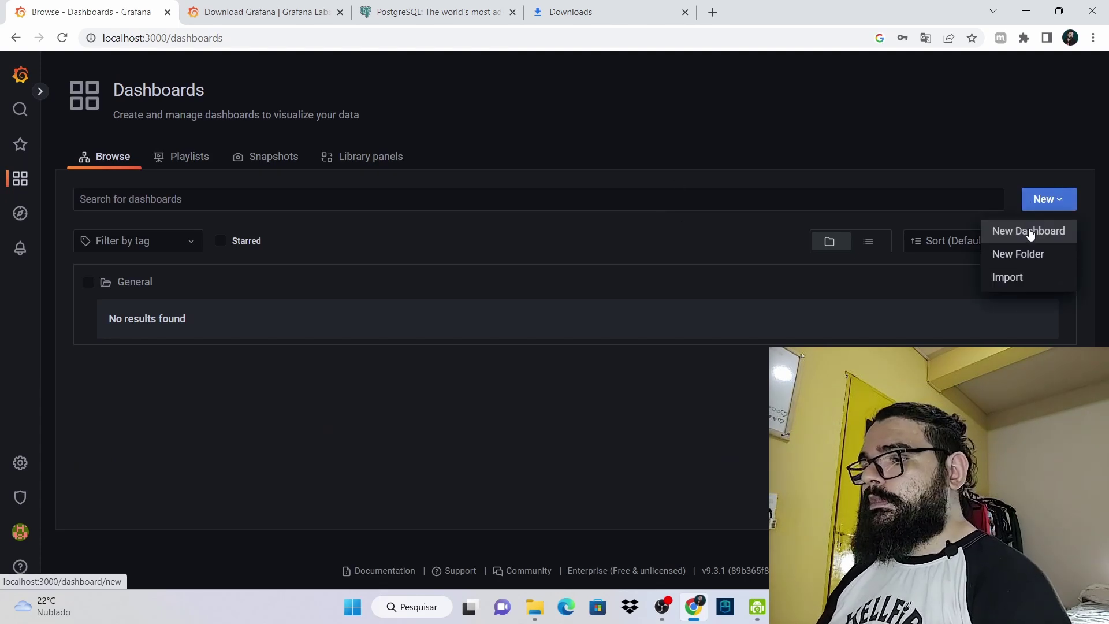
pyautogui.click(1030, 232)
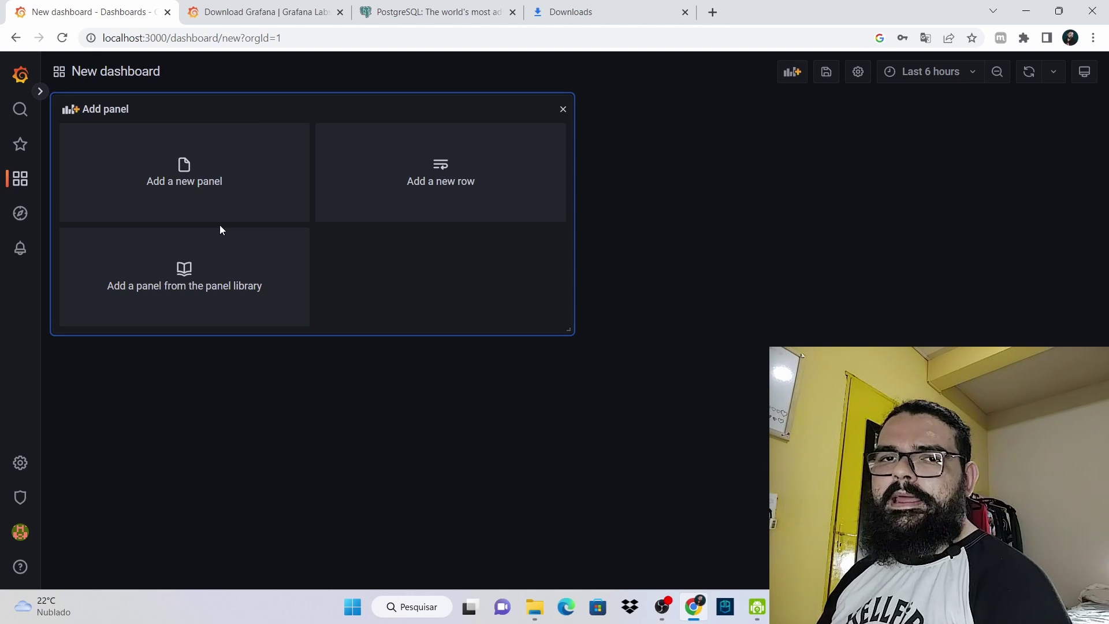
pyautogui.click(25, 85)
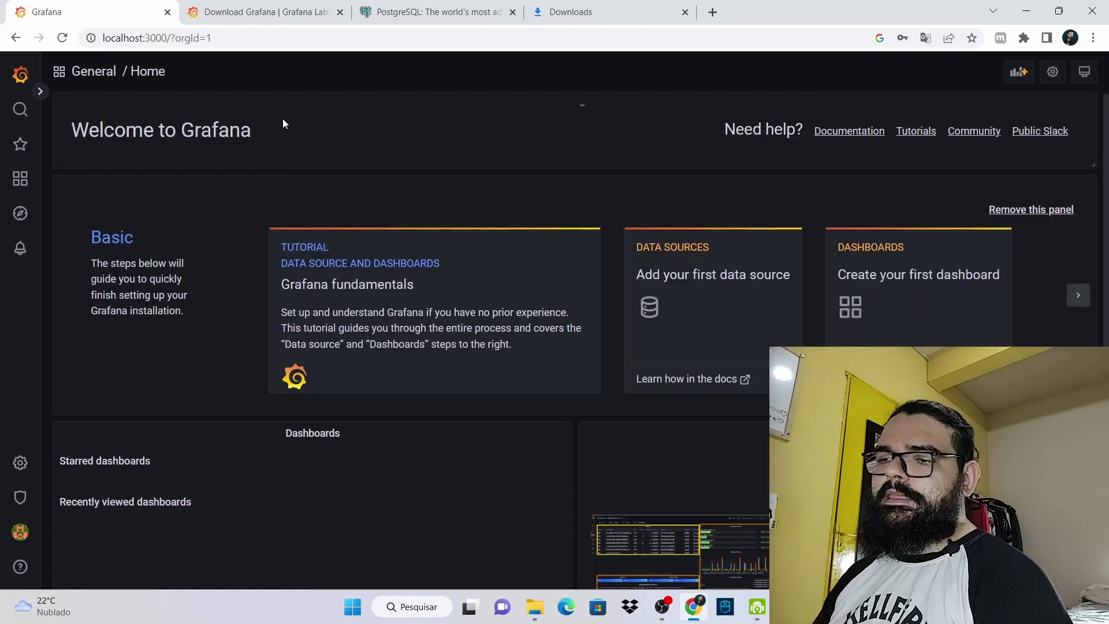
pyautogui.click(1026, 78)
pyautogui.click(260, 196)
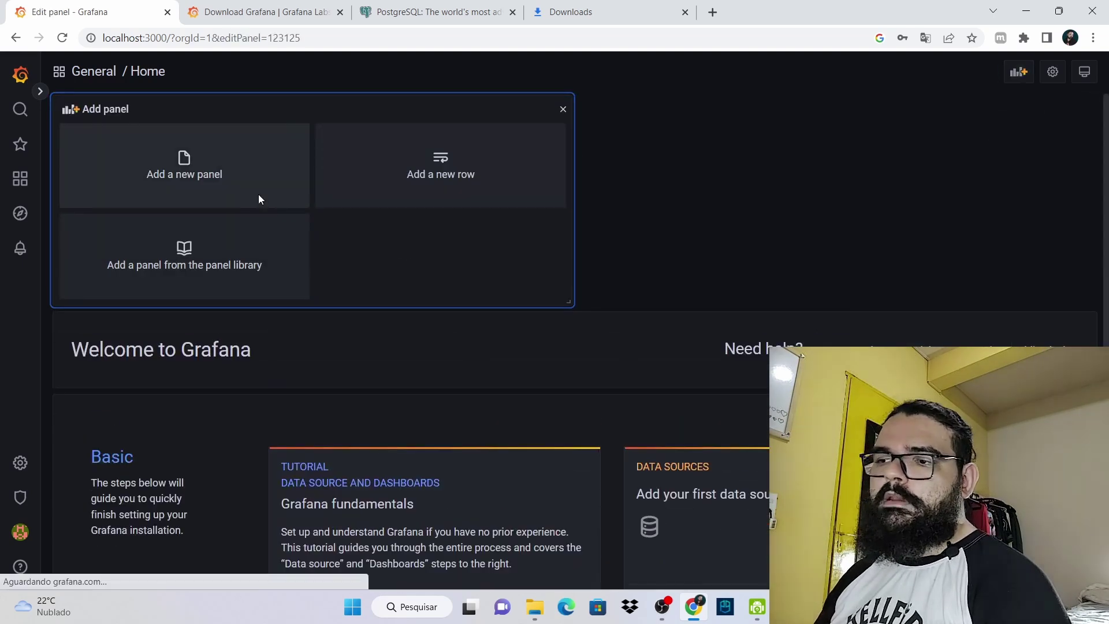
pyautogui.click(1073, 73)
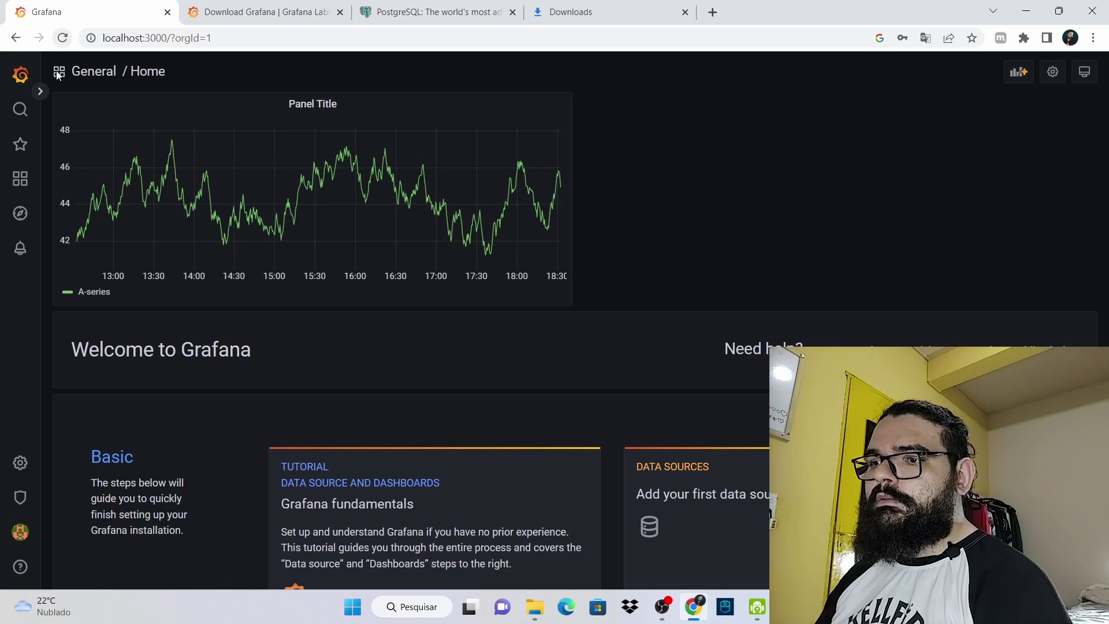
pyautogui.click(20, 74)
pyautogui.click(191, 44)
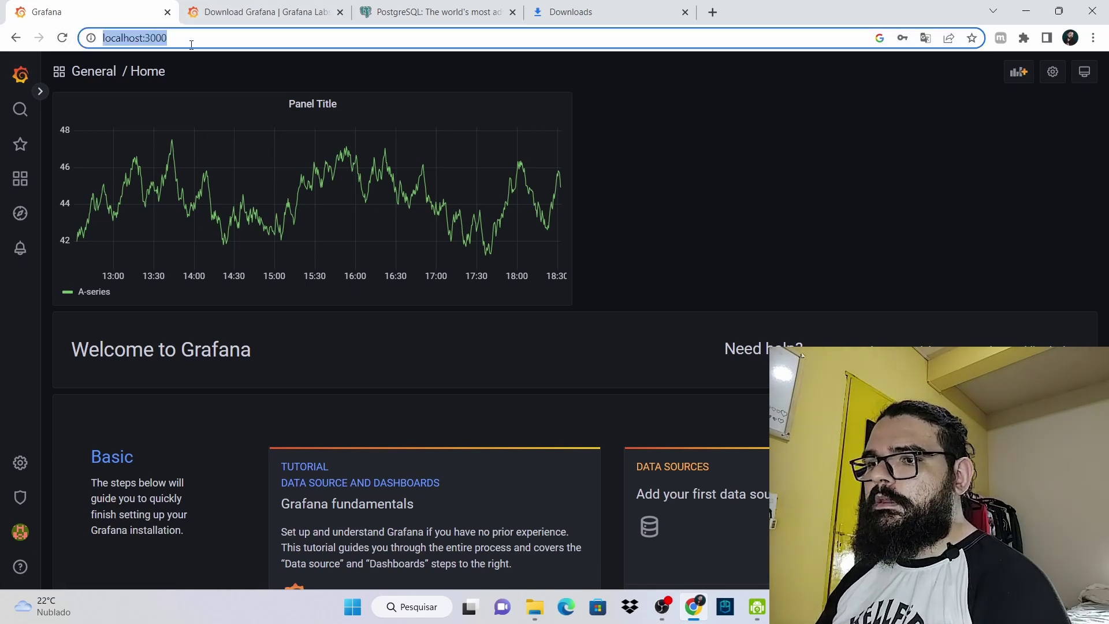
pyautogui.press('Return')
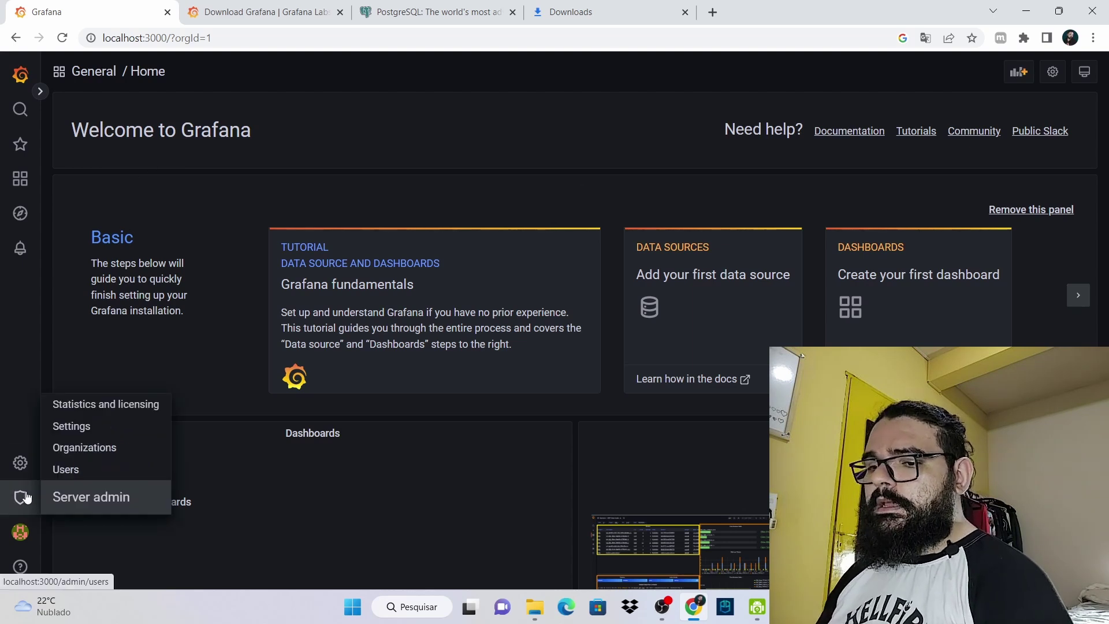
# View Server admin's Users list, then its Organizations page listing Main Org. (ID 1)
pyautogui.moveTo(20, 497)
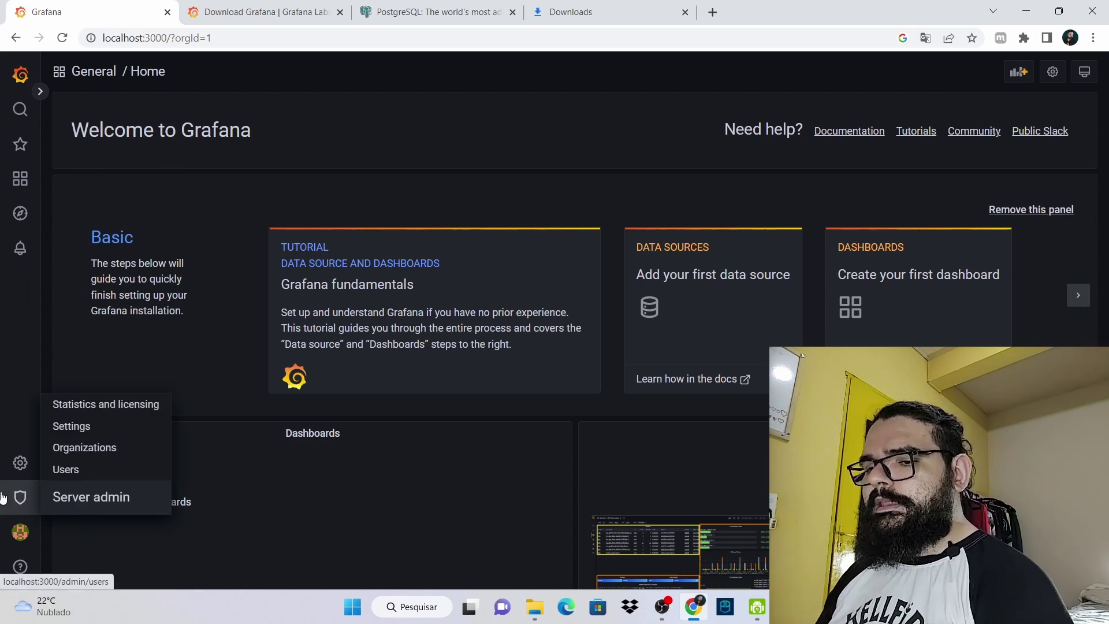
pyautogui.click(116, 470)
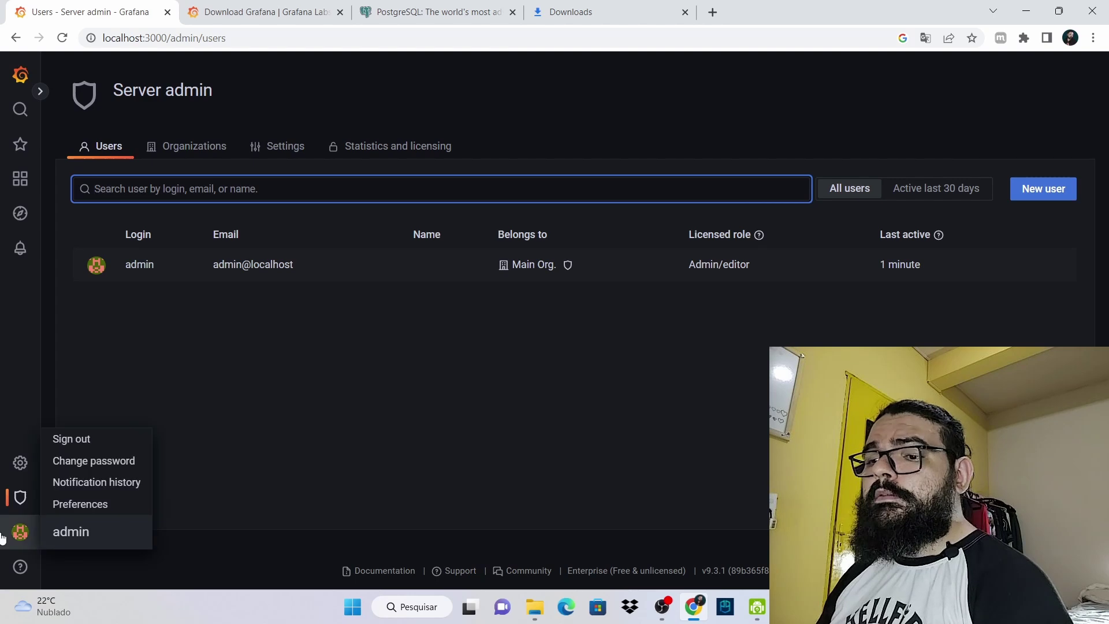
pyautogui.moveTo(20, 497)
pyautogui.click(106, 450)
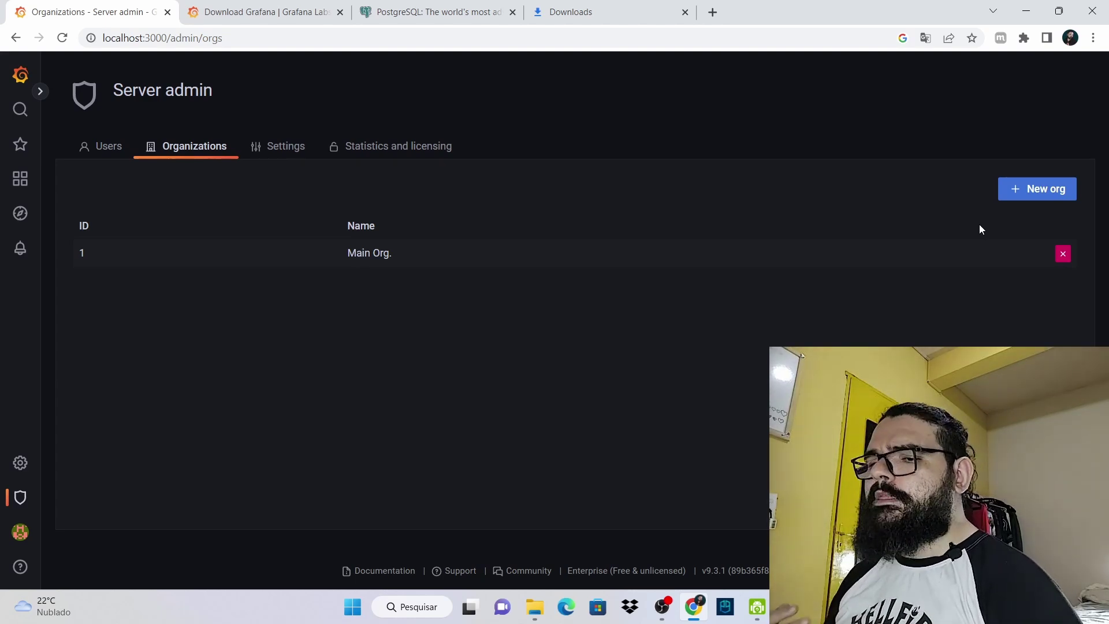
pyautogui.moveTo(33, 469)
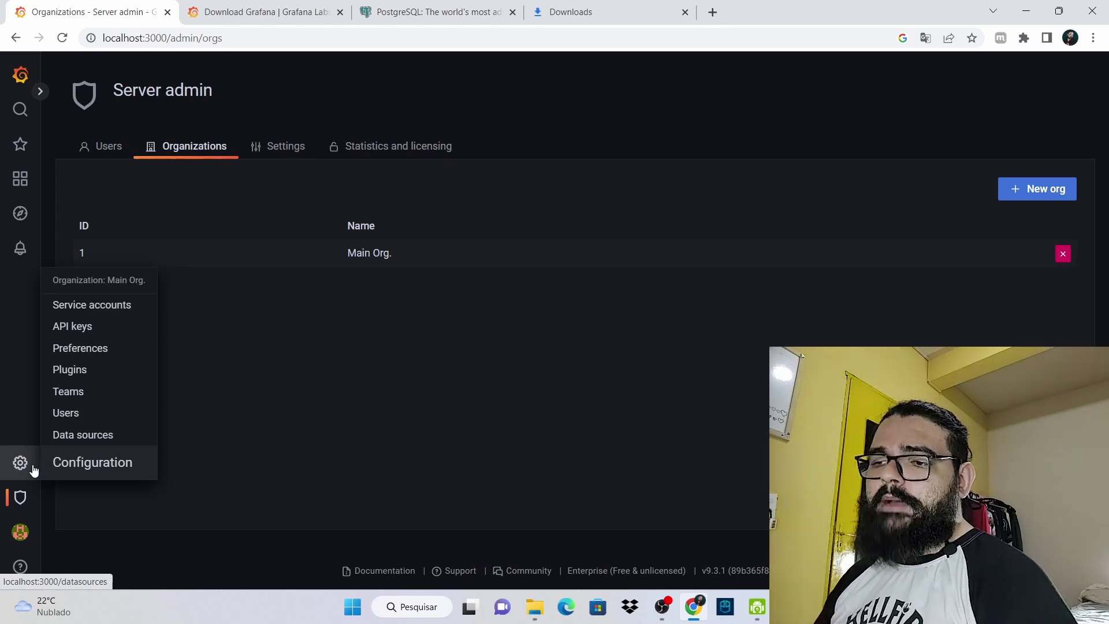
# Try the Dark and Light UI themes in Preferences, then go to the empty Data sources page
pyautogui.click(92, 356)
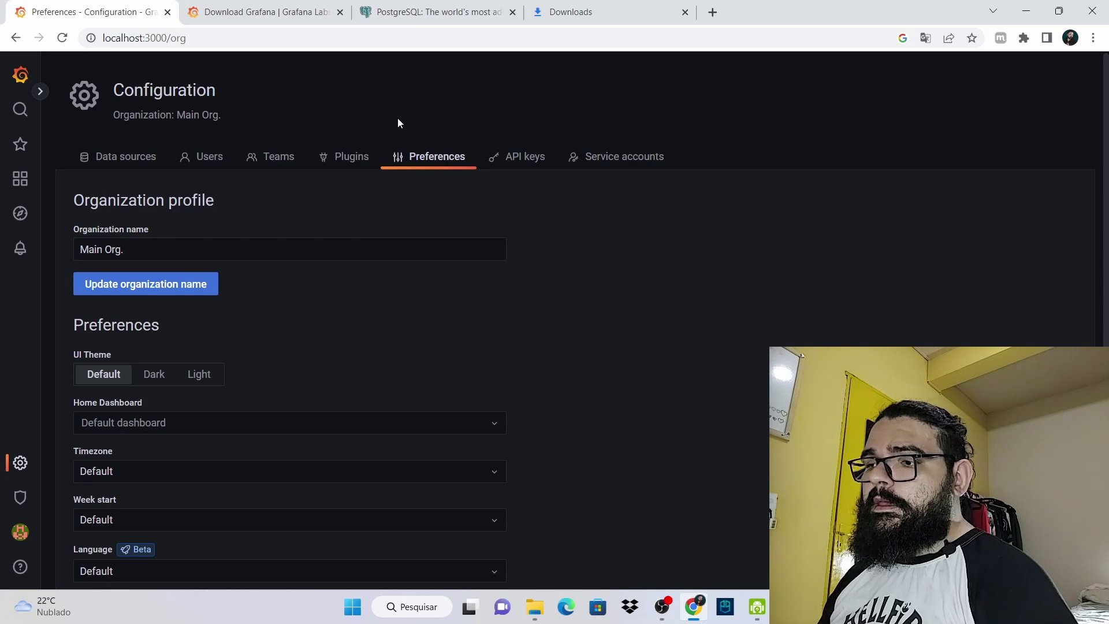
pyautogui.scroll(-3, 398, 122)
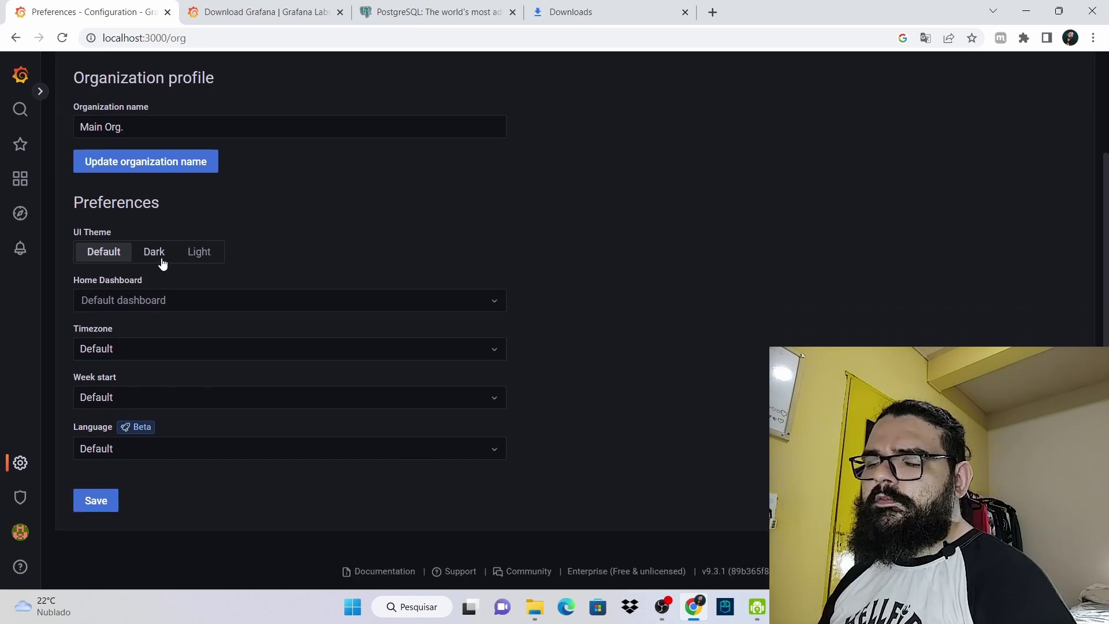
pyautogui.click(163, 259)
pyautogui.click(210, 254)
pyautogui.scroll(3, 159, 340)
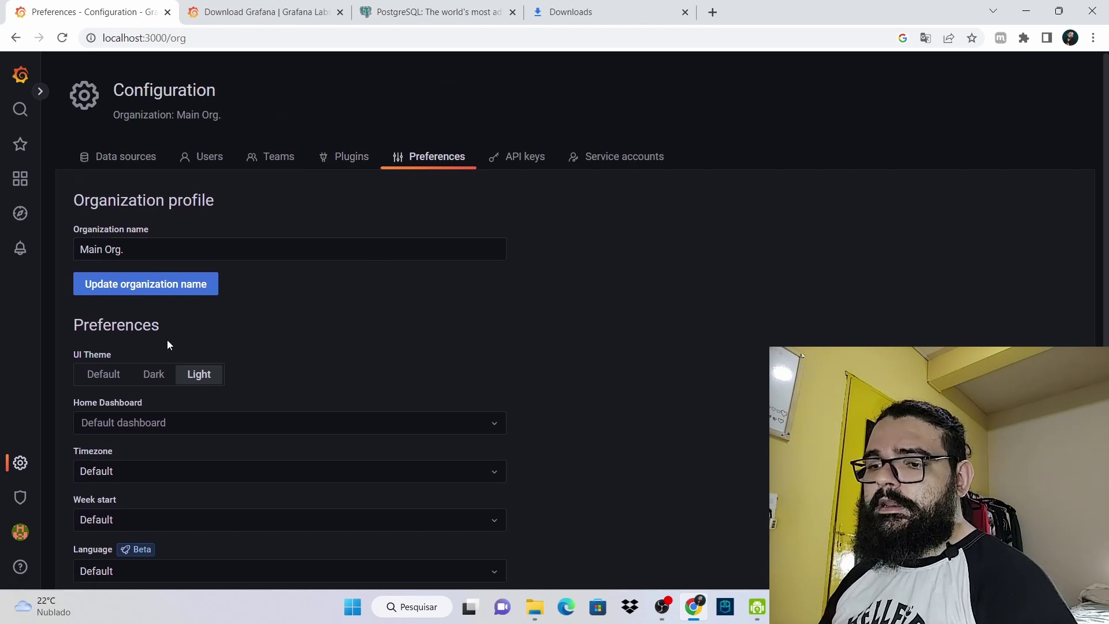
pyautogui.click(21, 473)
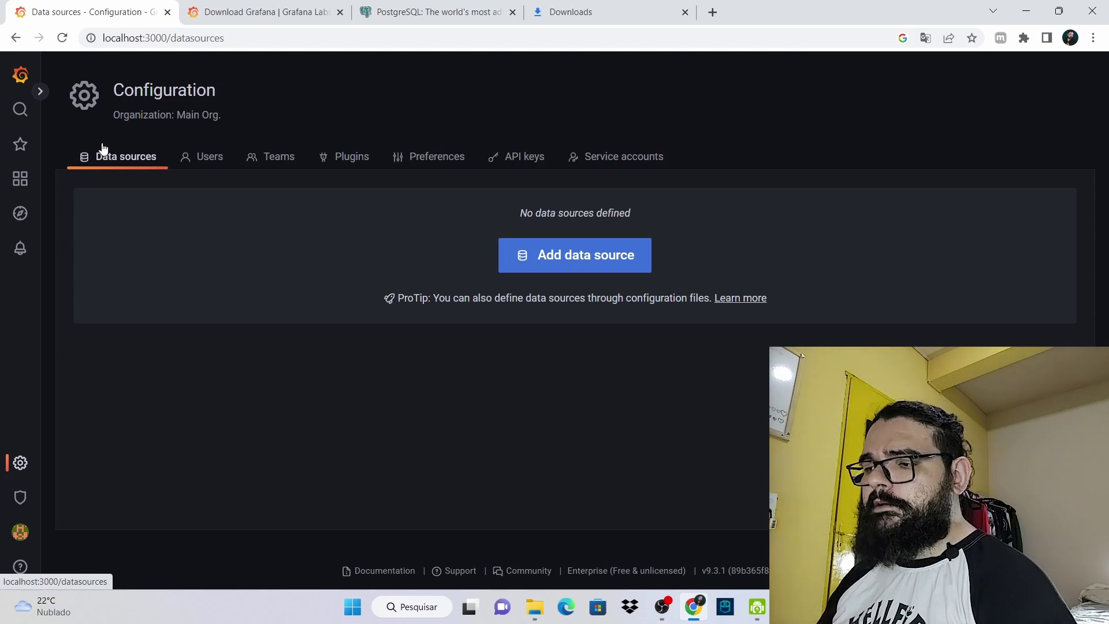
# Start adding a data source and open the plugin management docs in a background tab
pyautogui.click(610, 255)
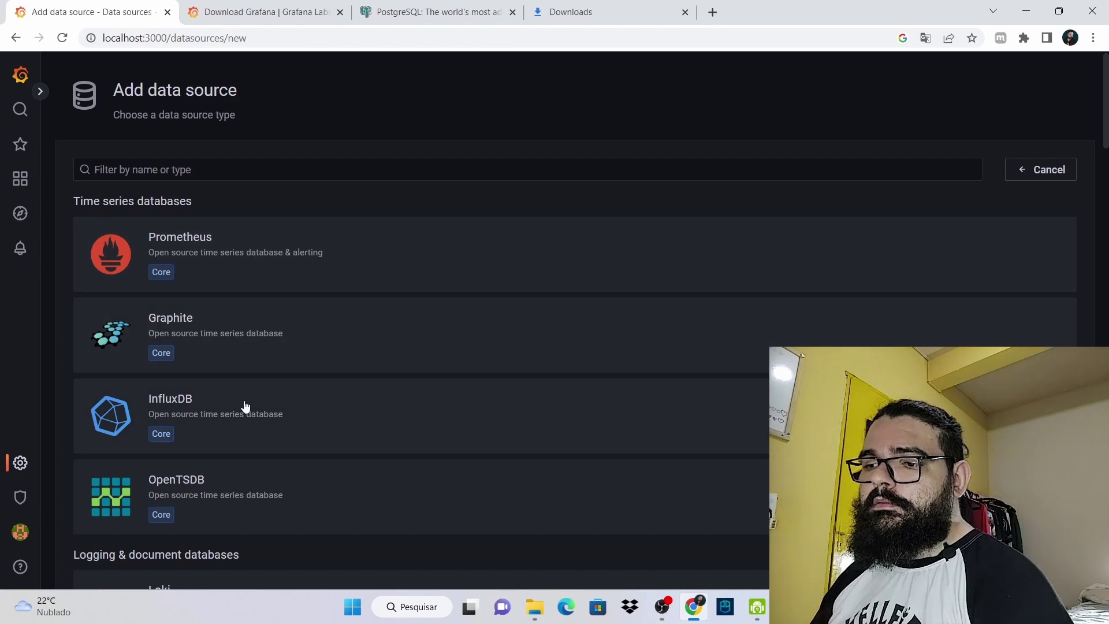
pyautogui.scroll(-15, 335, 312)
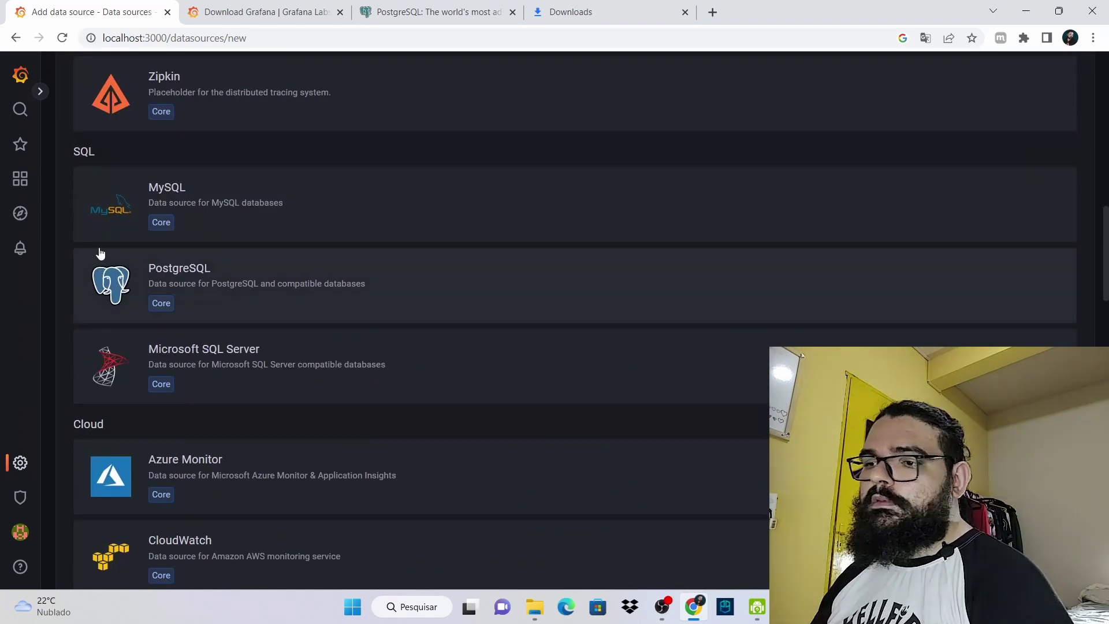
pyautogui.scroll(-1, 358, 281)
pyautogui.scroll(-16, 358, 282)
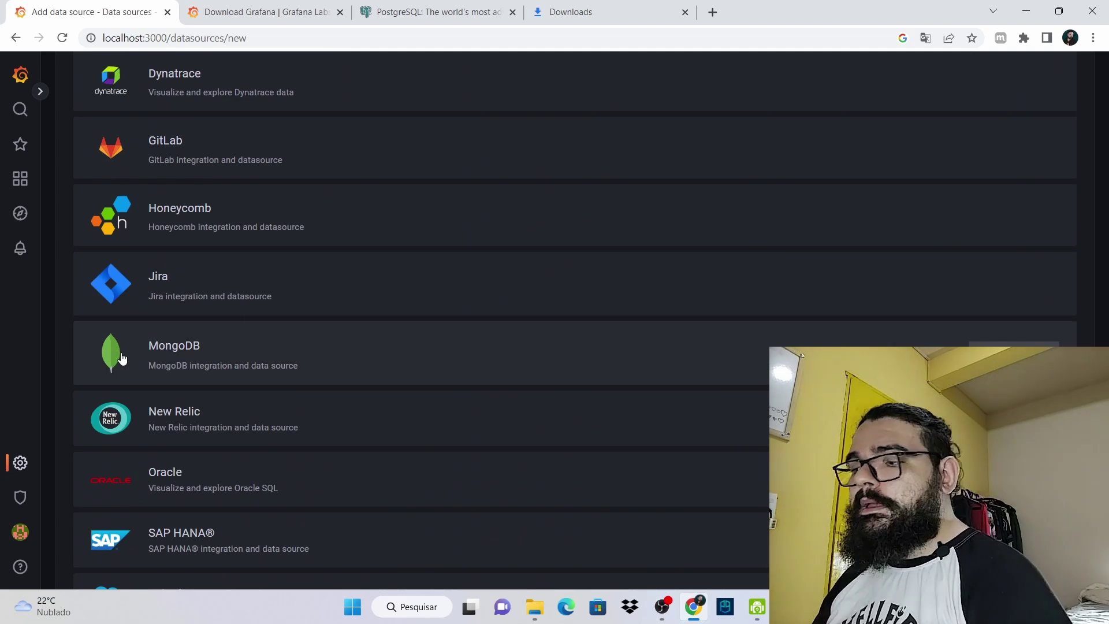
pyautogui.click(431, 359)
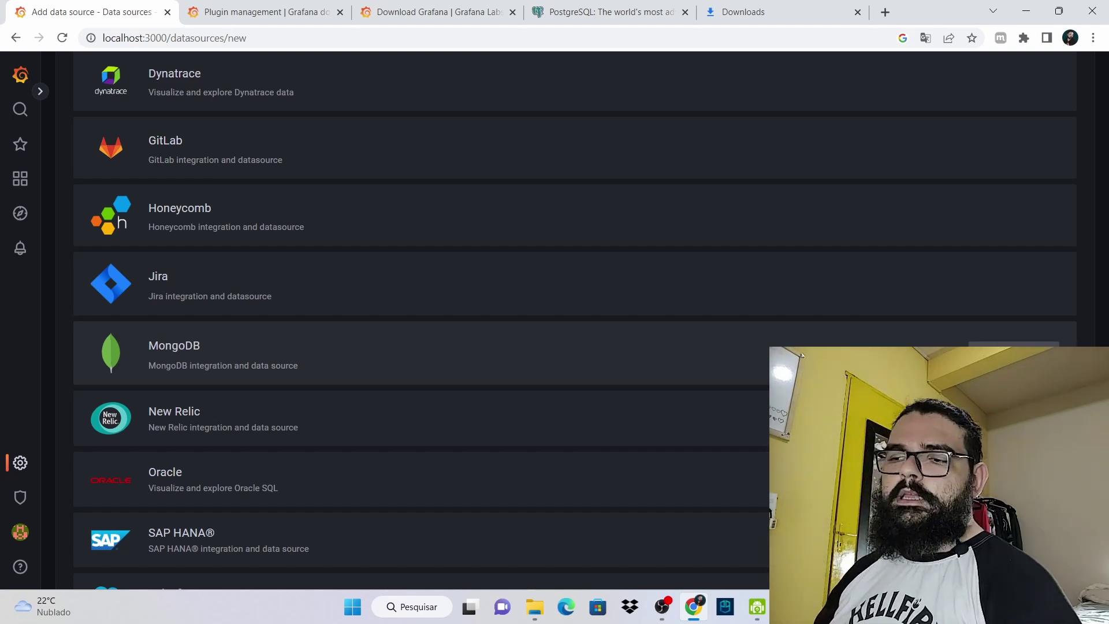
# Choose PostgreSQL as the new data source, then return to the Grafana Home page
pyautogui.scroll(15, 345, 351)
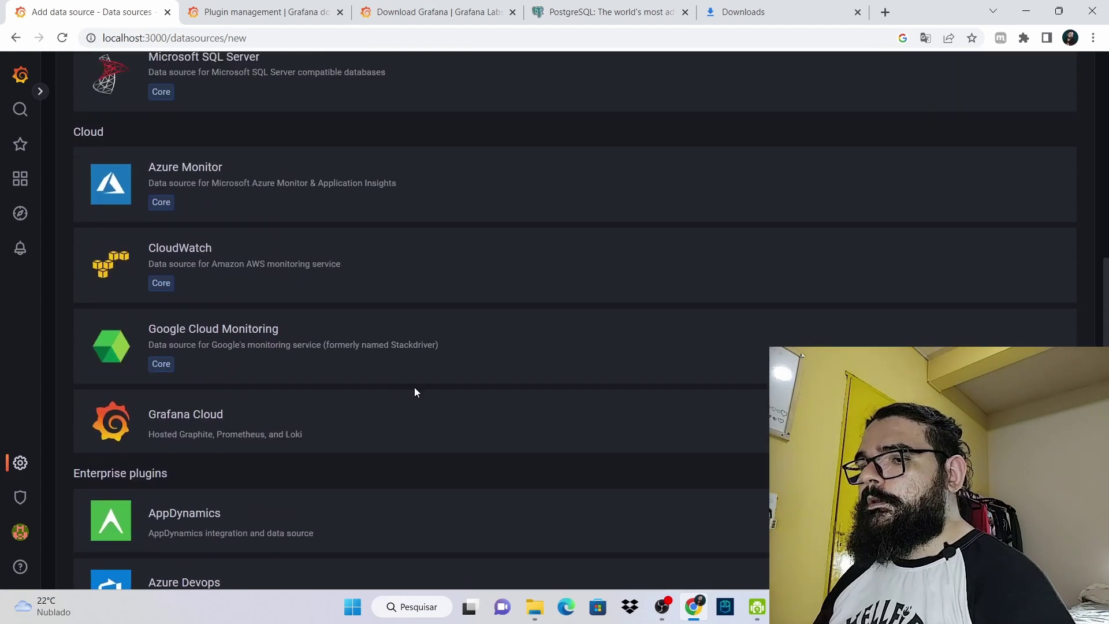
pyautogui.scroll(1, 298, 312)
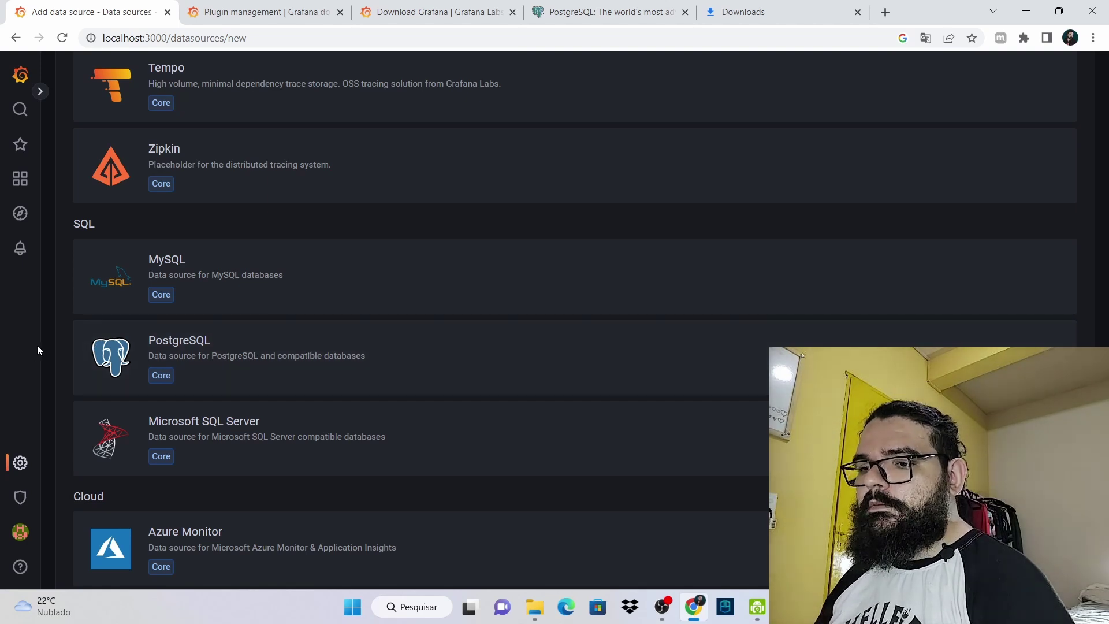
pyautogui.click(236, 363)
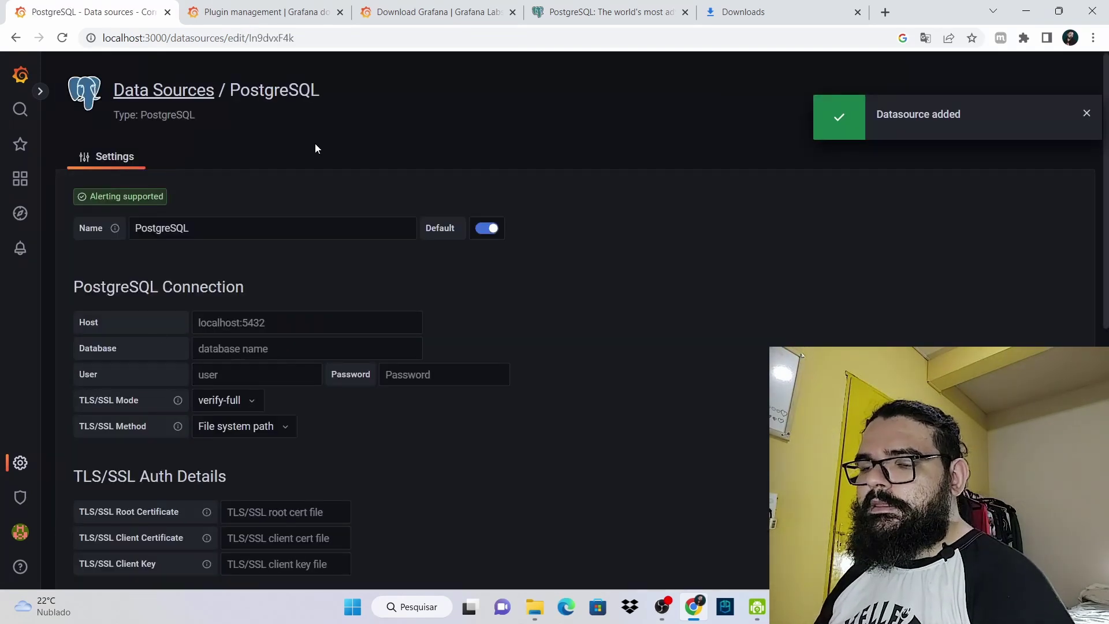
pyautogui.click(2, 76)
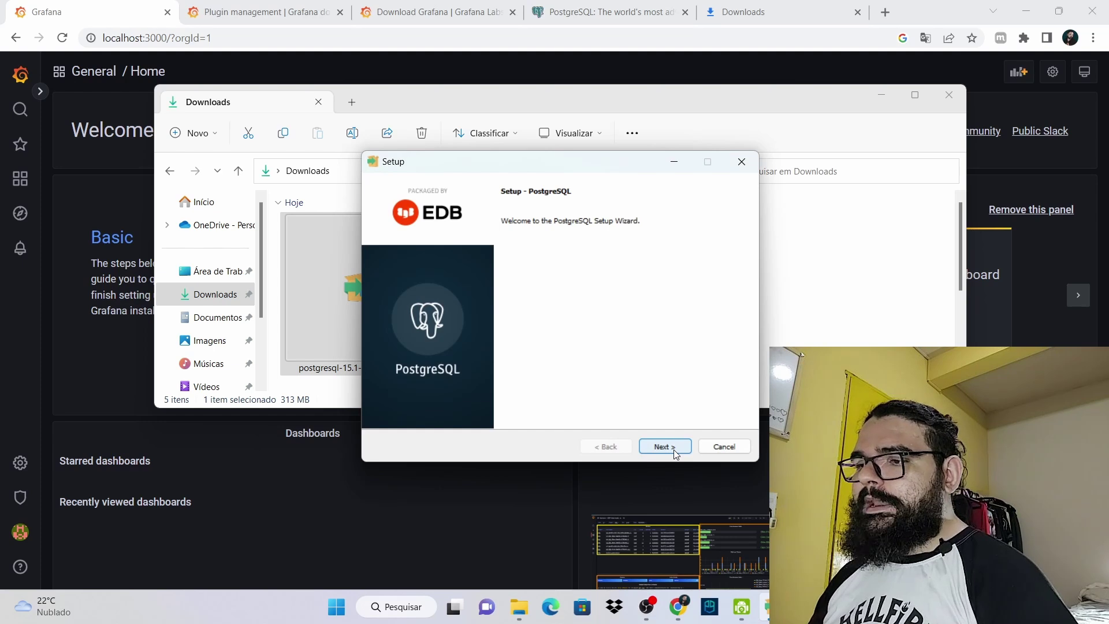
# Accept PostgreSQL's default installation directory, components and data directory
pyautogui.click(664, 446)
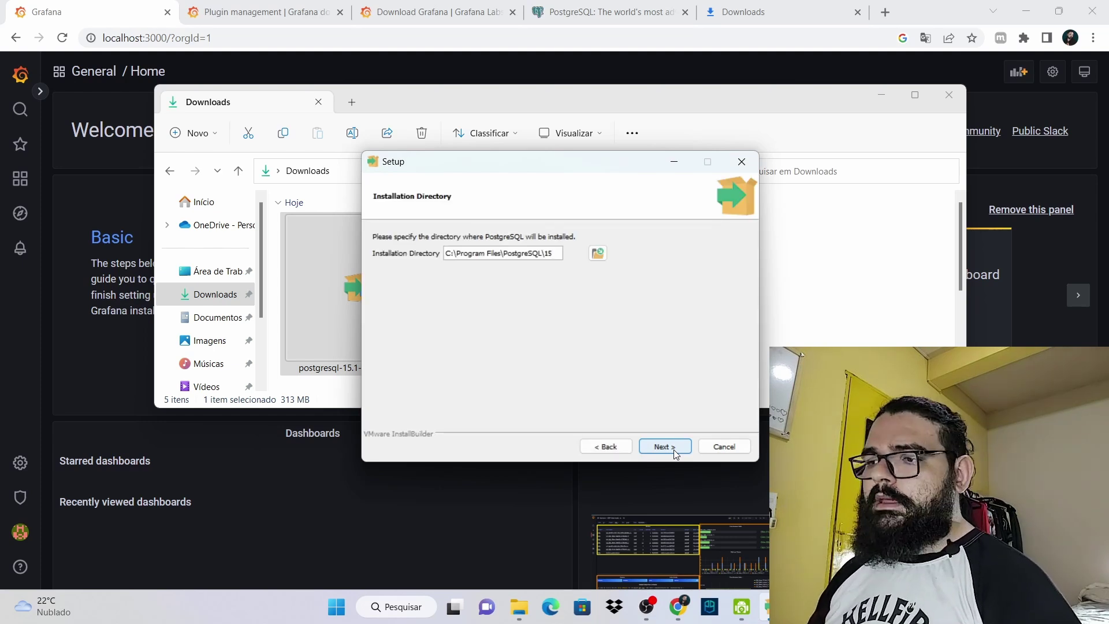
pyautogui.click(673, 449)
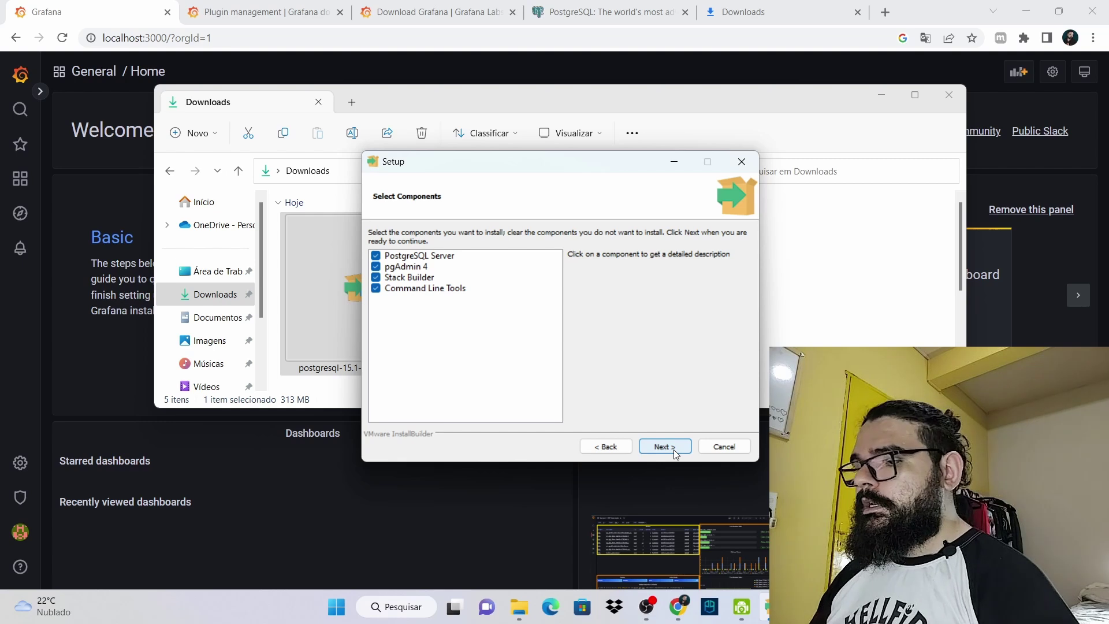
pyautogui.click(674, 449)
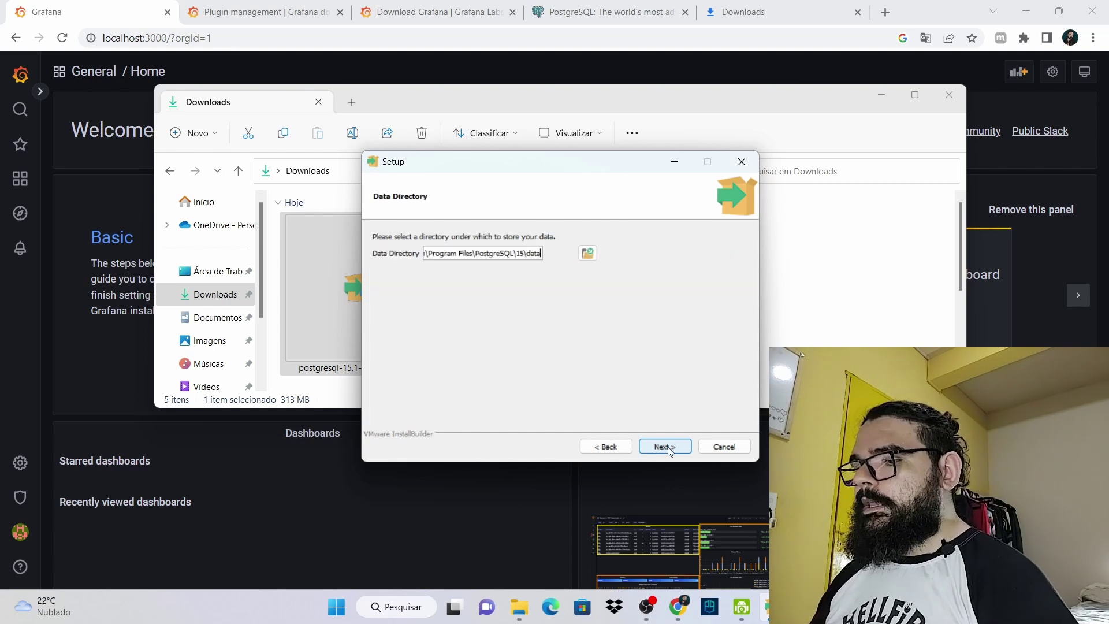
pyautogui.click(665, 447)
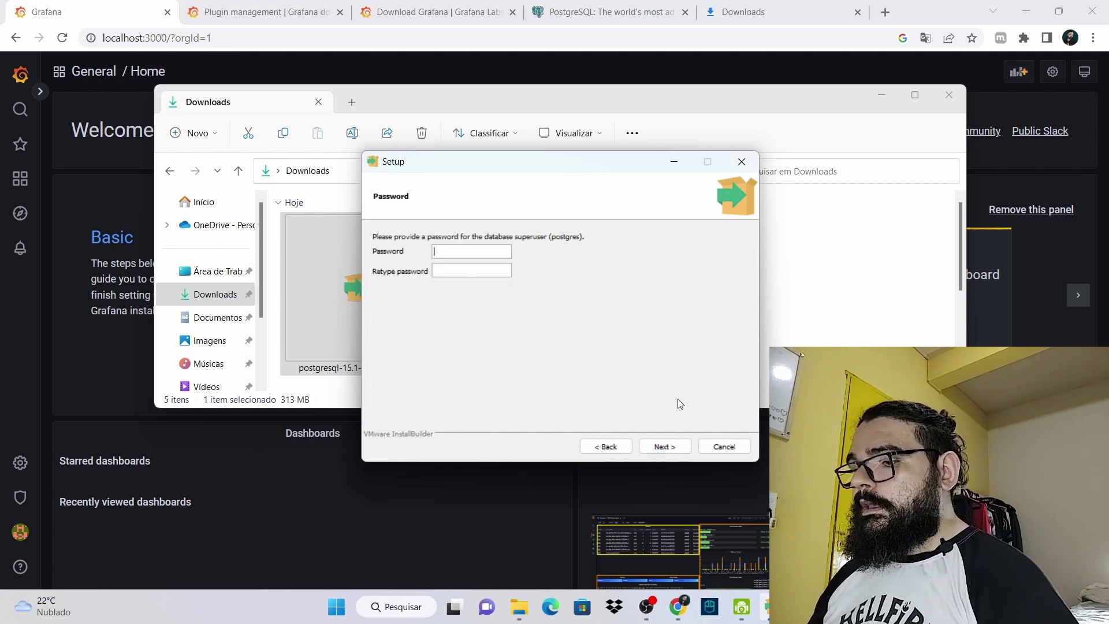
# Enter and retype the PostgreSQL superuser password
pyautogui.click(448, 247)
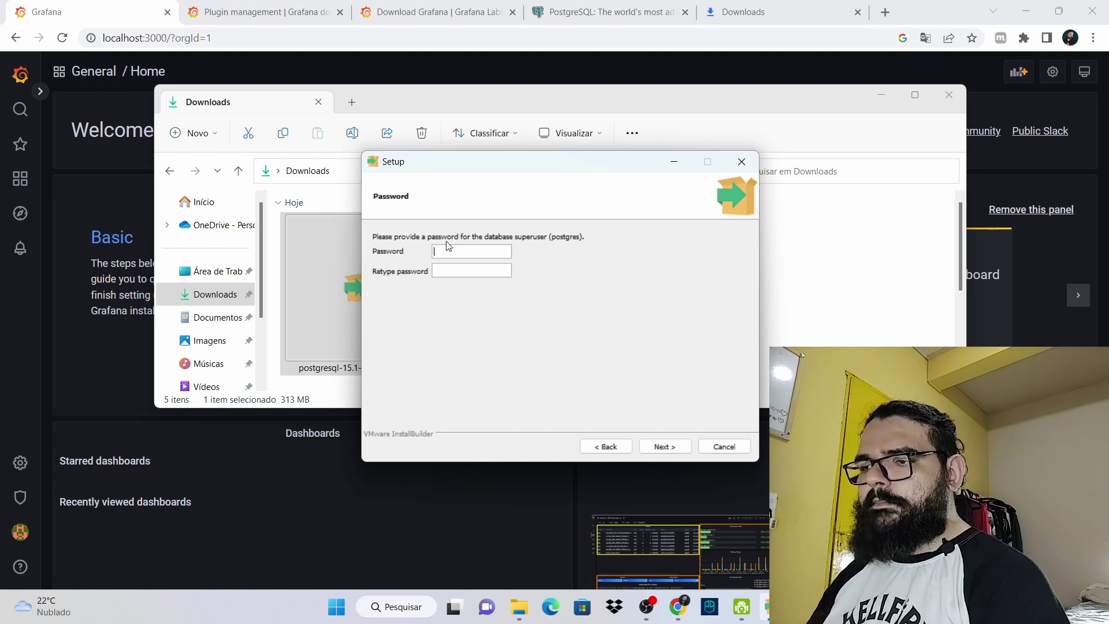
pyautogui.write('123')
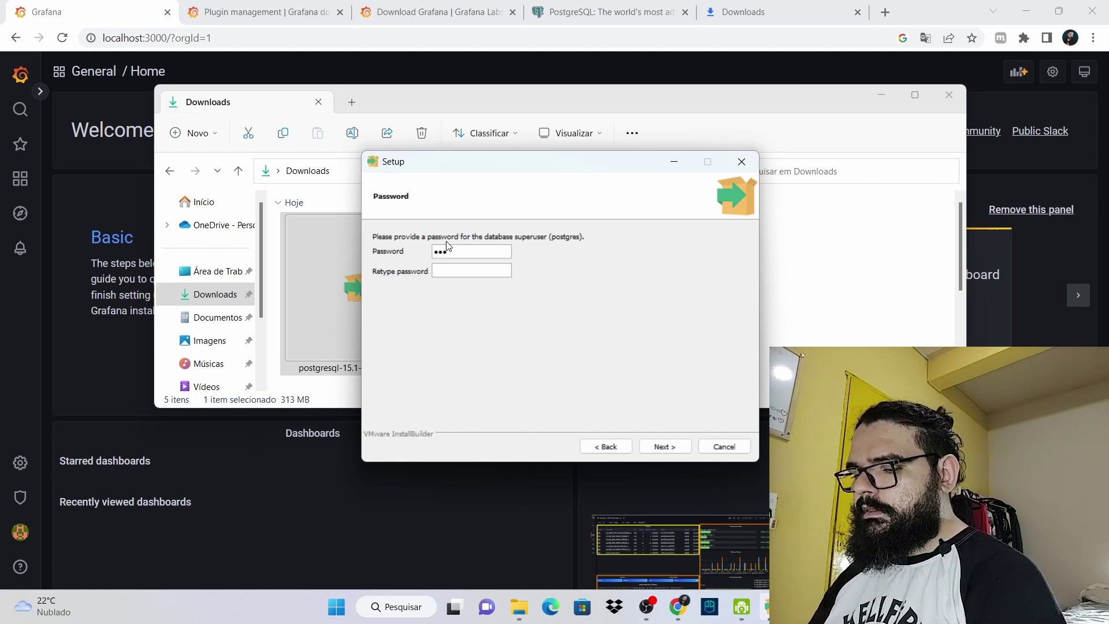
pyautogui.write('45678')
pyautogui.click(453, 271)
pyautogui.write('12345678')
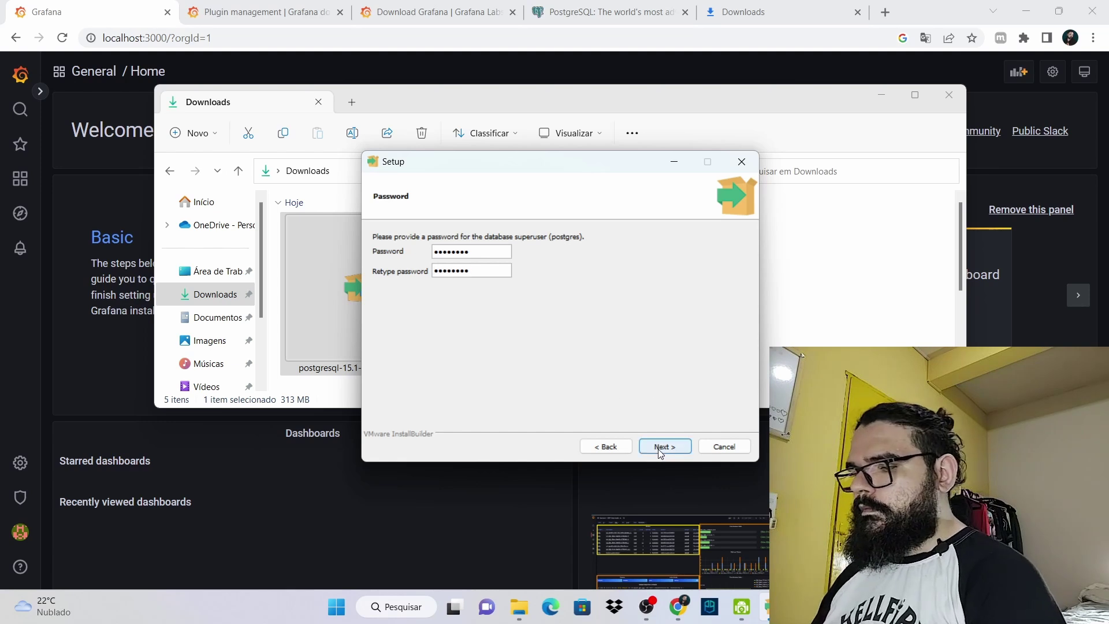
pyautogui.click(662, 452)
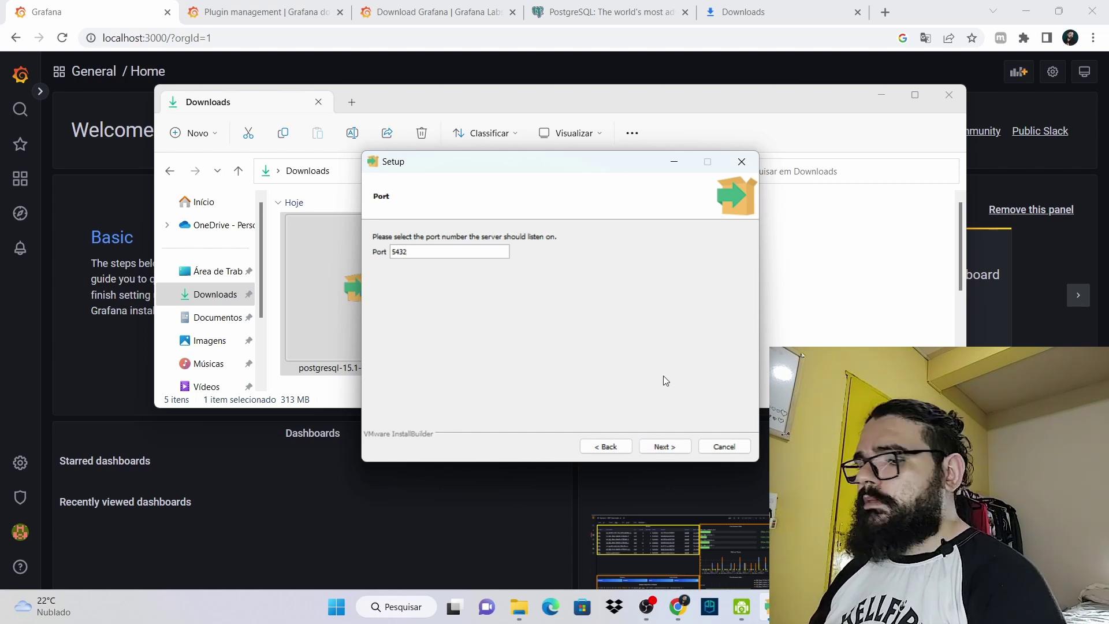
# Keep port 5432 and the default locale, then install PostgreSQL and finish setup
pyautogui.click(668, 445)
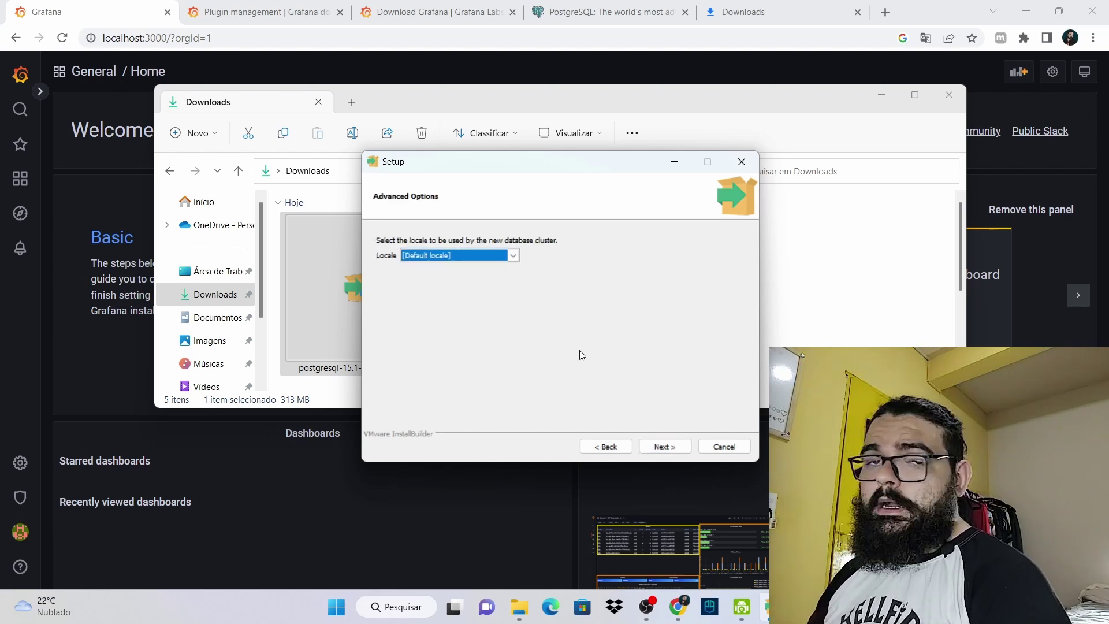
pyautogui.click(669, 452)
pyautogui.click(665, 446)
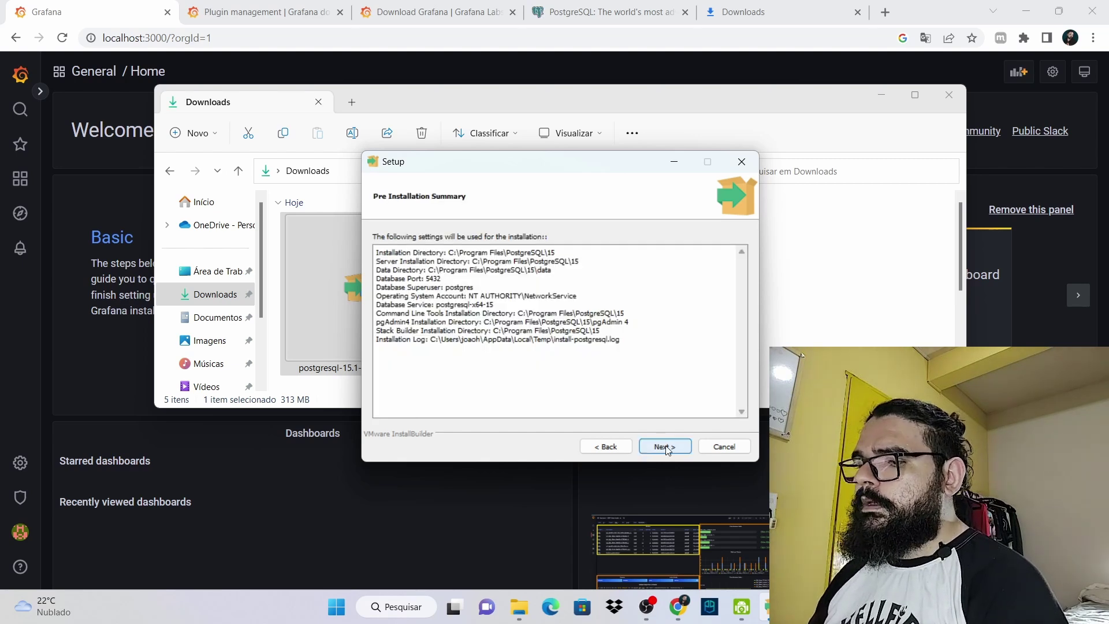
pyautogui.click(665, 447)
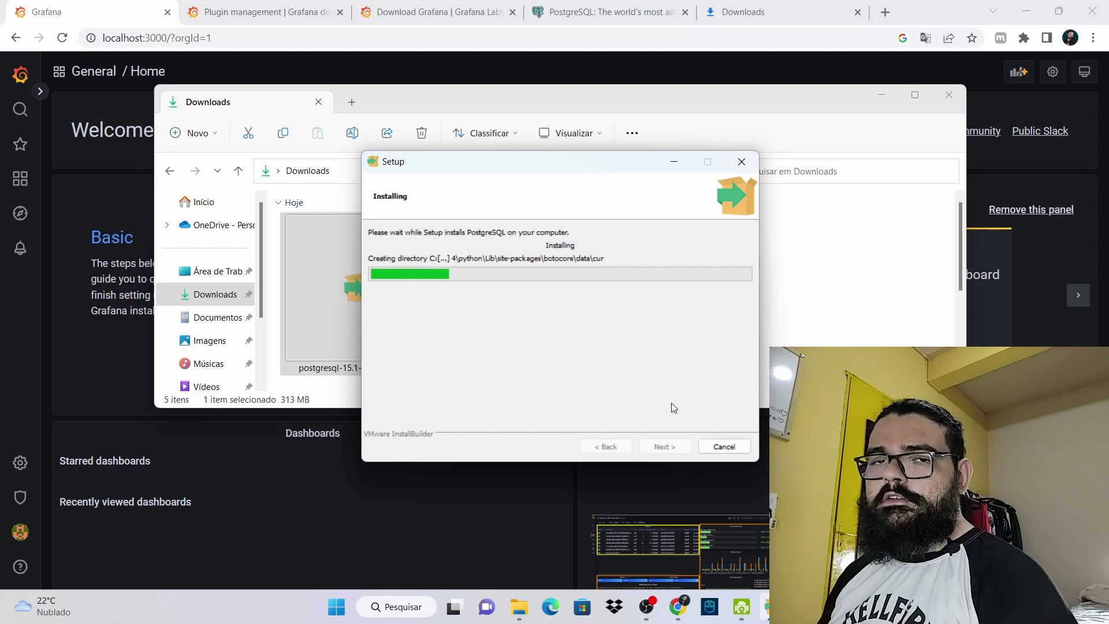
pyautogui.click(757, 413)
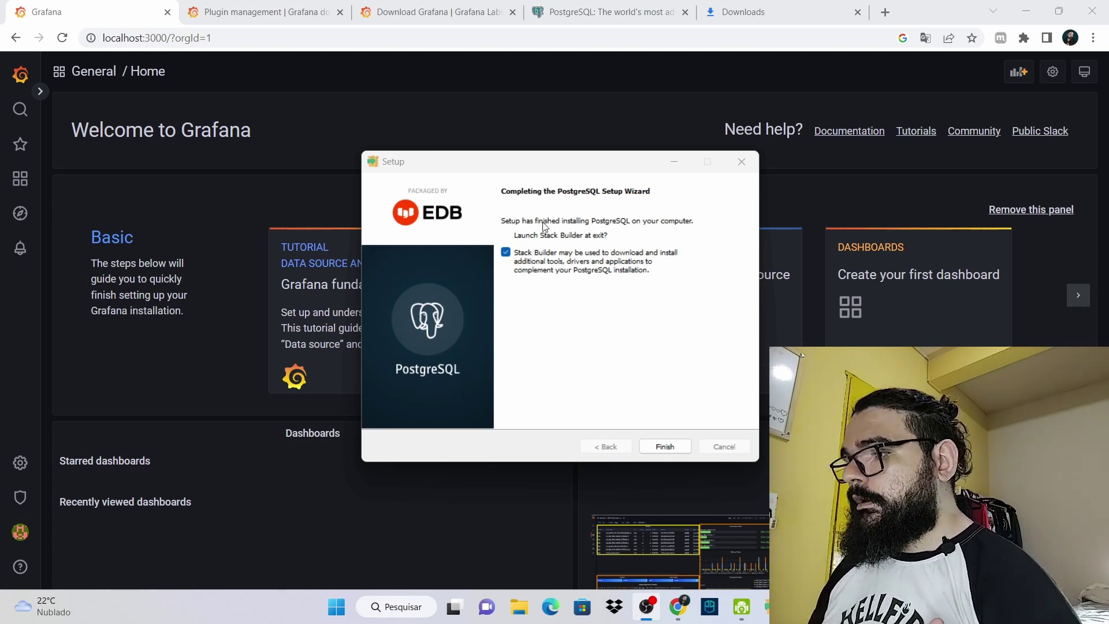
pyautogui.click(682, 447)
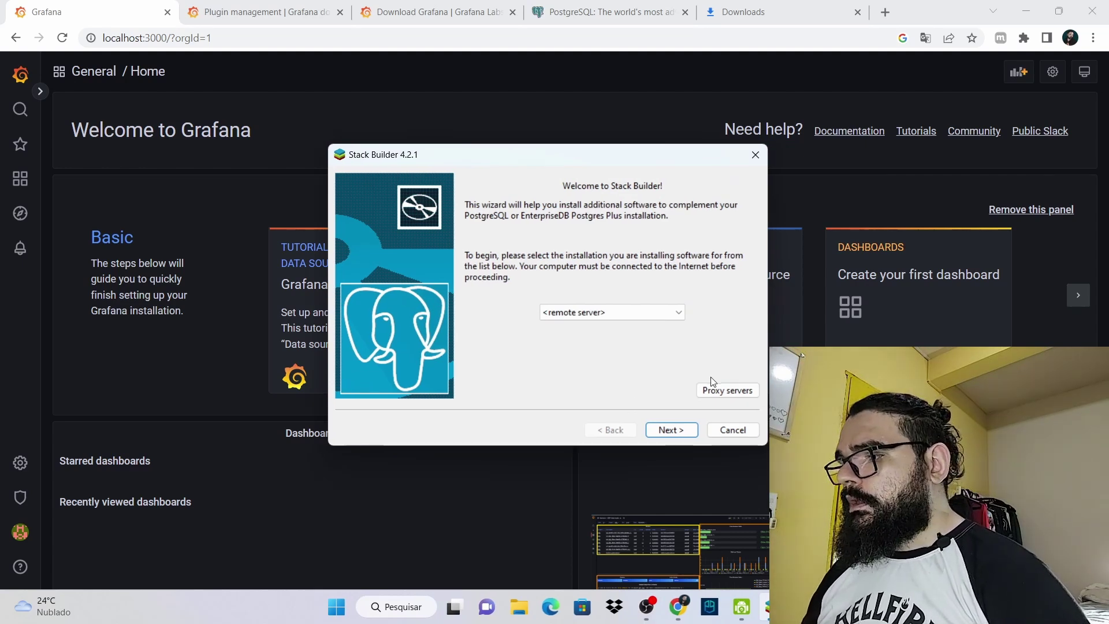
# Cancel Stack Builder, then launch pgAdmin 4 from a 'pg' Start-menu search
pyautogui.click(733, 431)
pyautogui.click(574, 300)
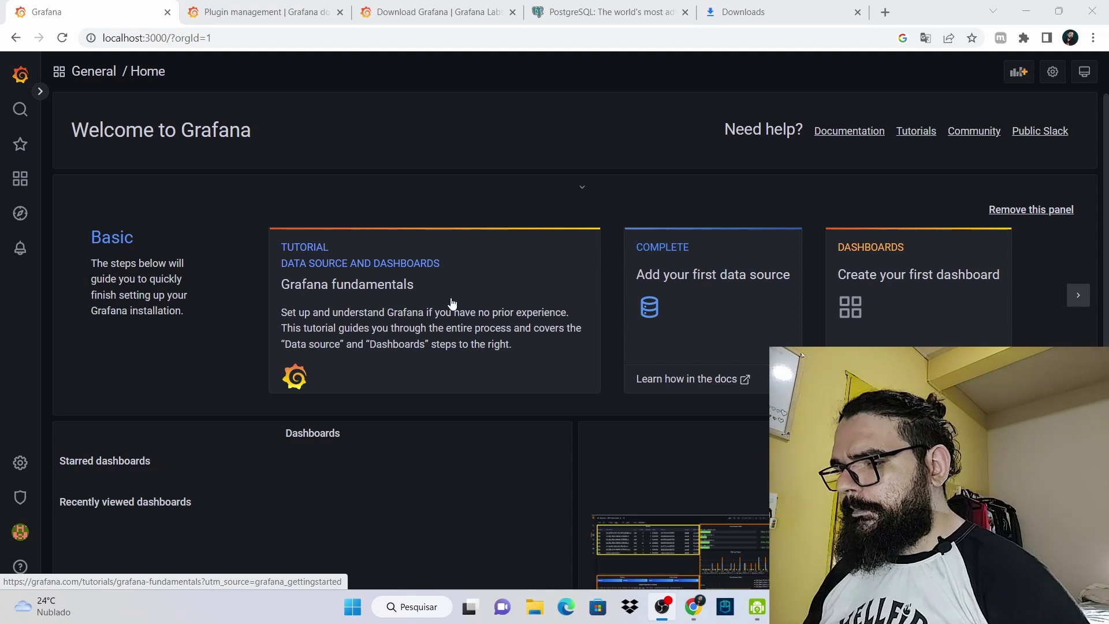
pyautogui.click(350, 605)
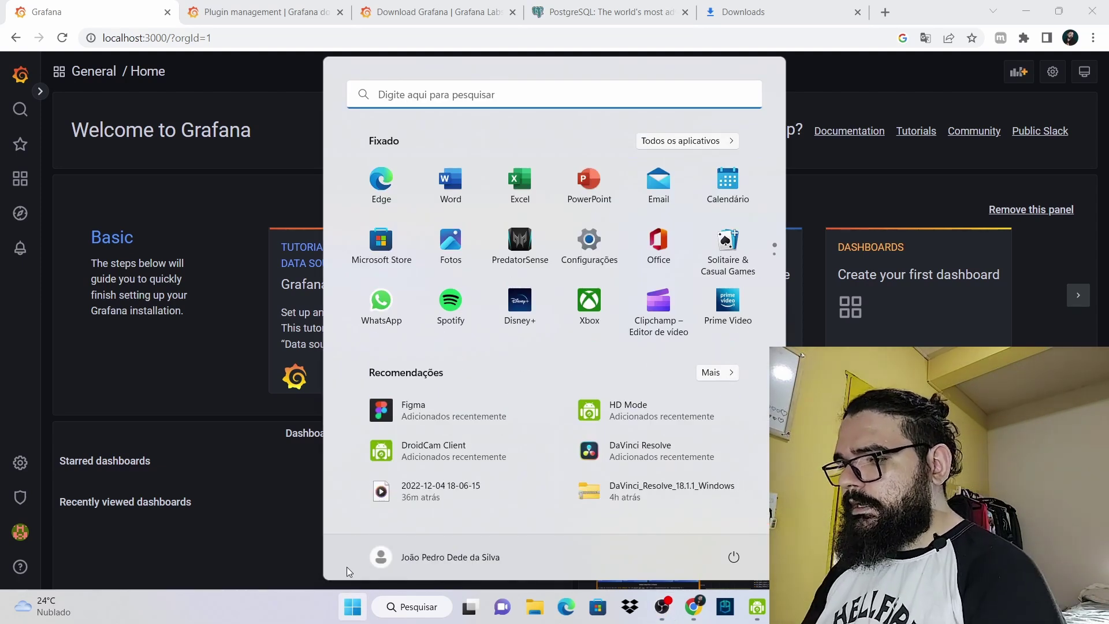
pyautogui.write('po')
pyautogui.press('BackSpace')
pyautogui.write('g')
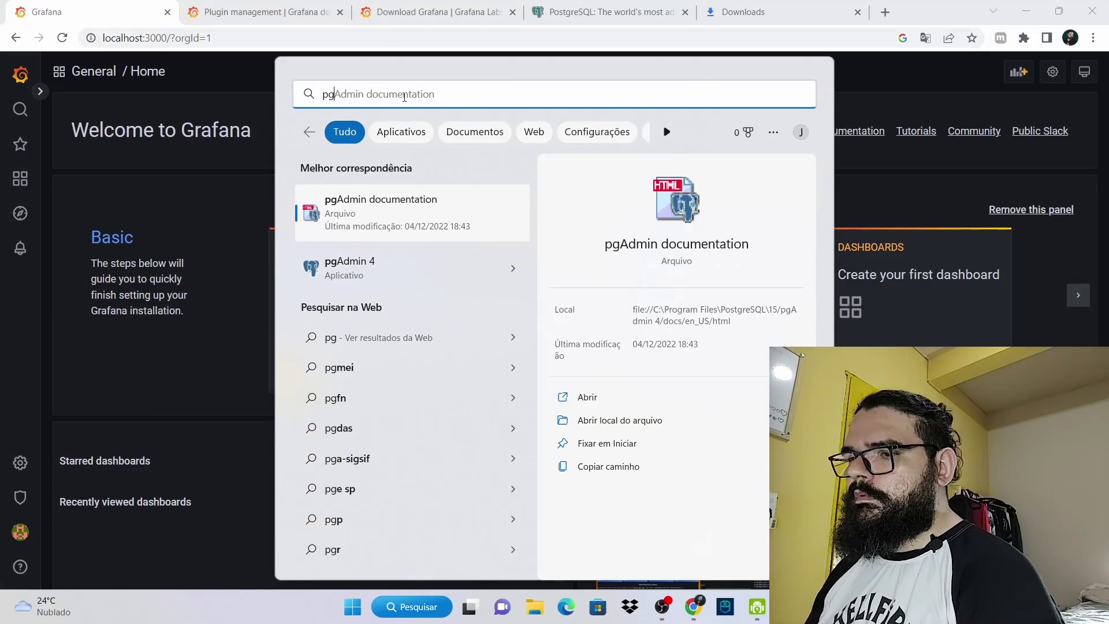
pyautogui.click(377, 266)
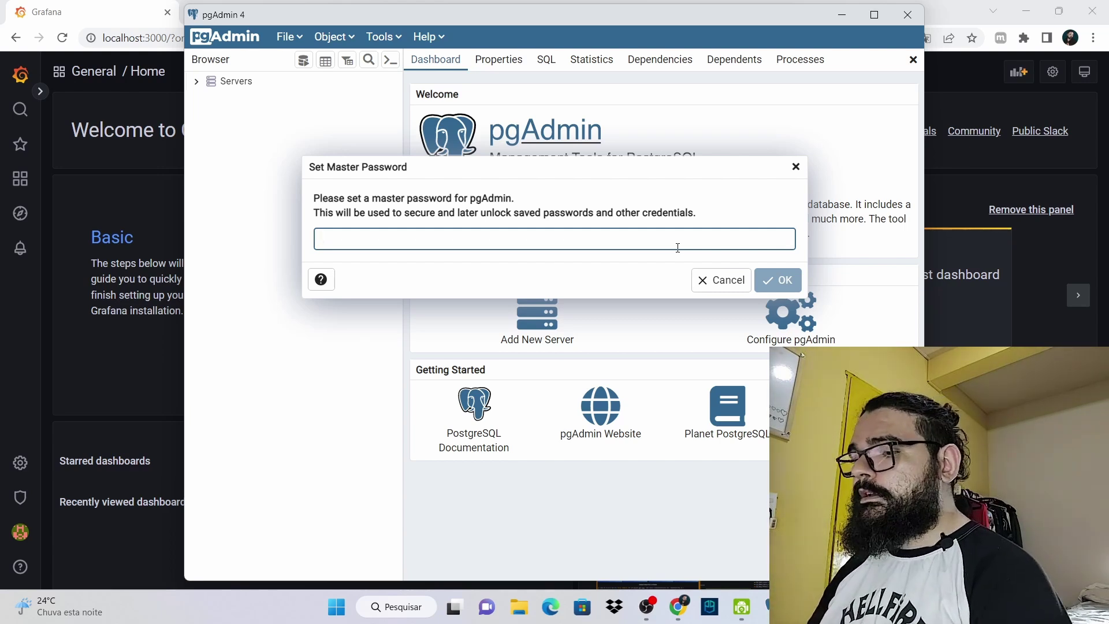
# Set the pgAdmin master password and expand the still-empty Servers group
pyautogui.write('a')
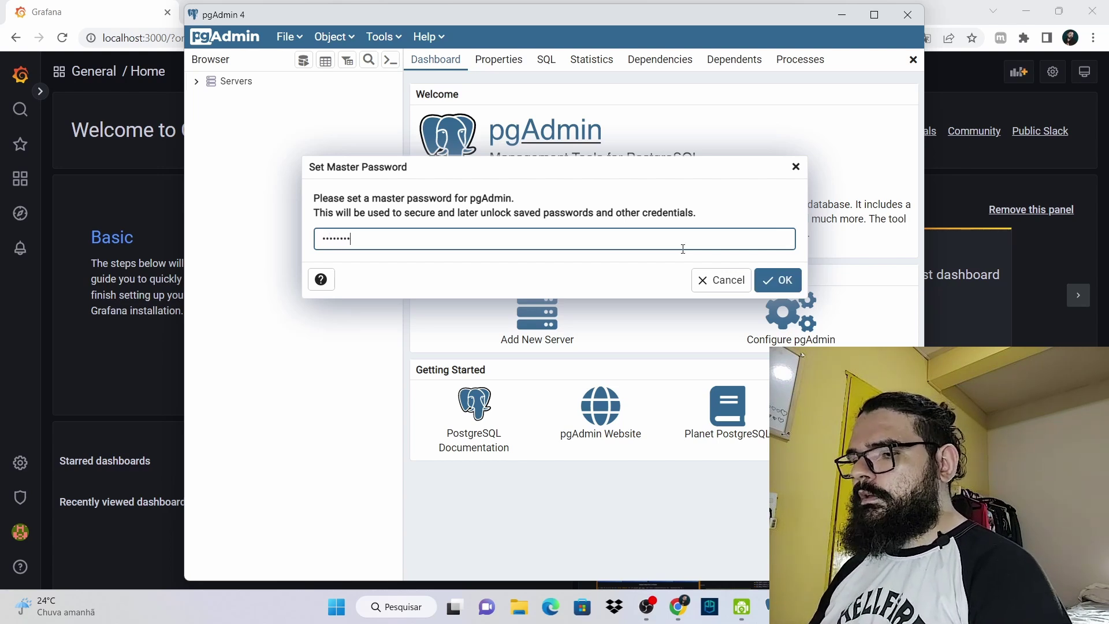
pyautogui.click(777, 281)
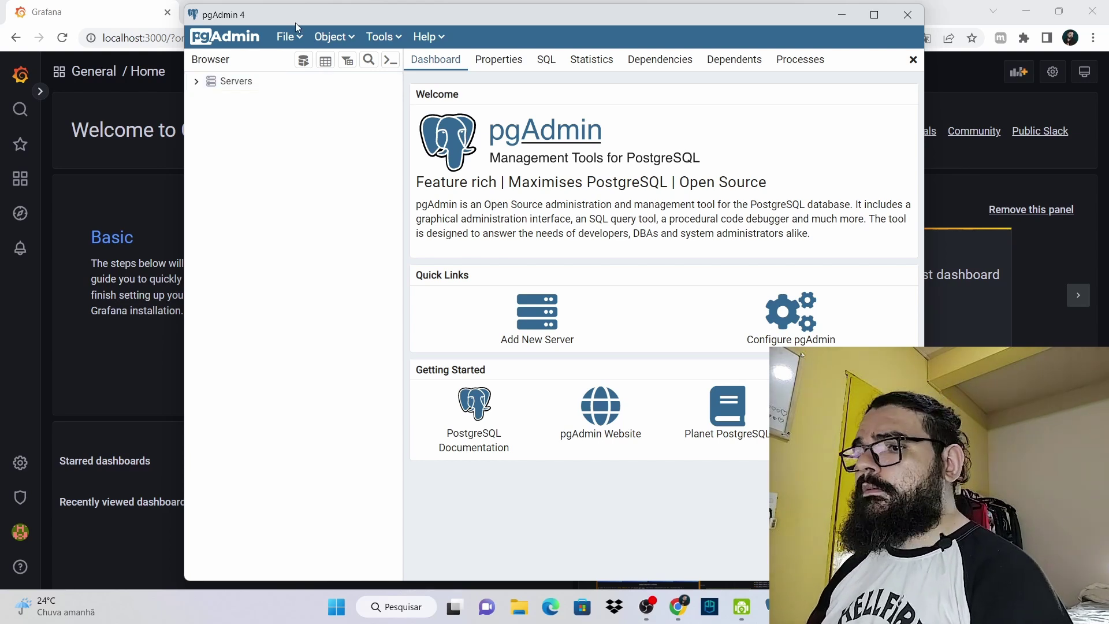
pyautogui.moveTo(295, 12); pyautogui.dragTo(446, 15)
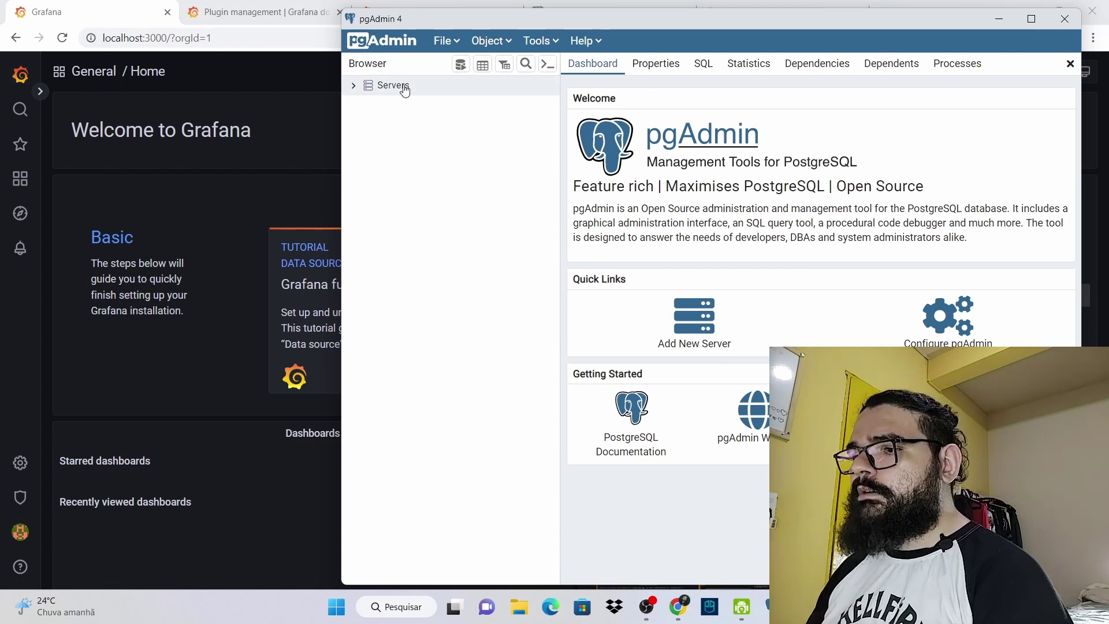
pyautogui.click(352, 88)
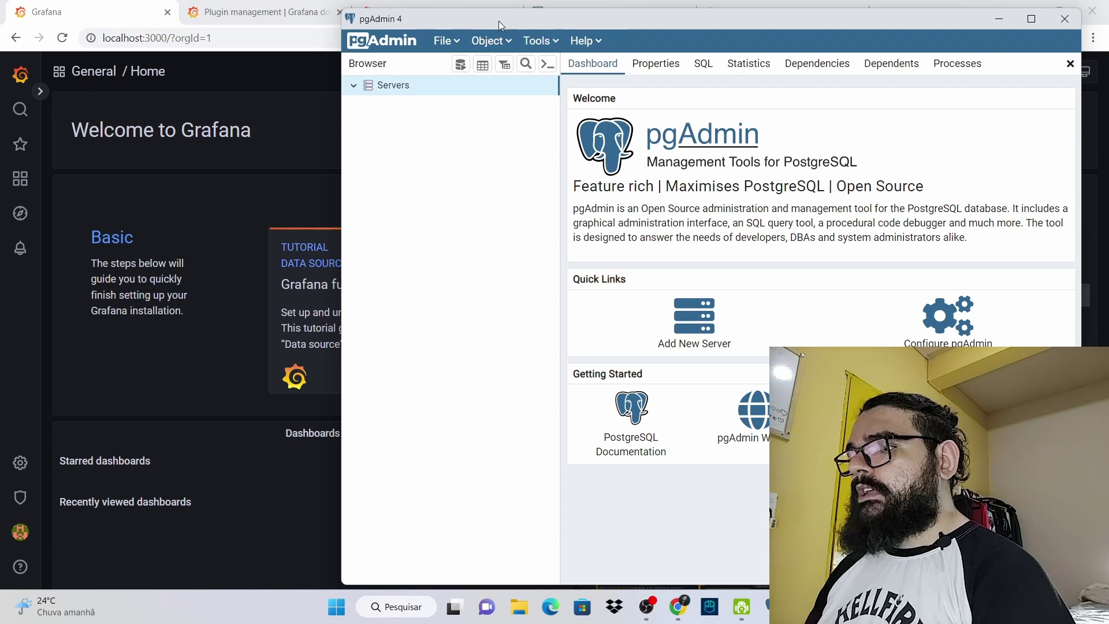
pyautogui.moveTo(498, 21); pyautogui.dragTo(404, 26)
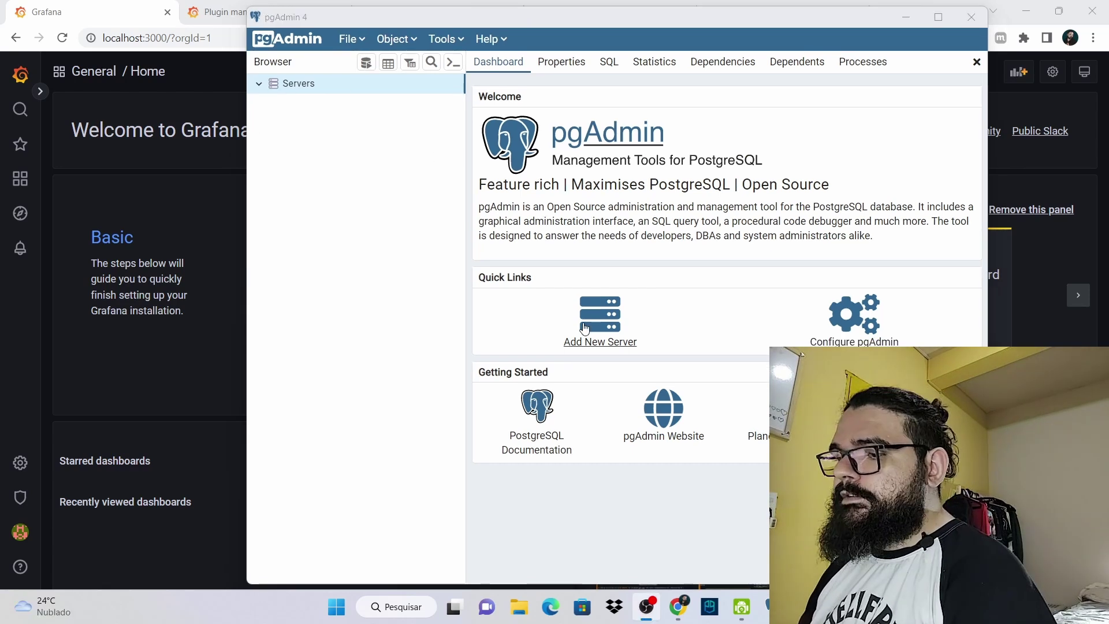
# Register server curso_grafana with host localhost and the connection password, and save it
pyautogui.click(612, 350)
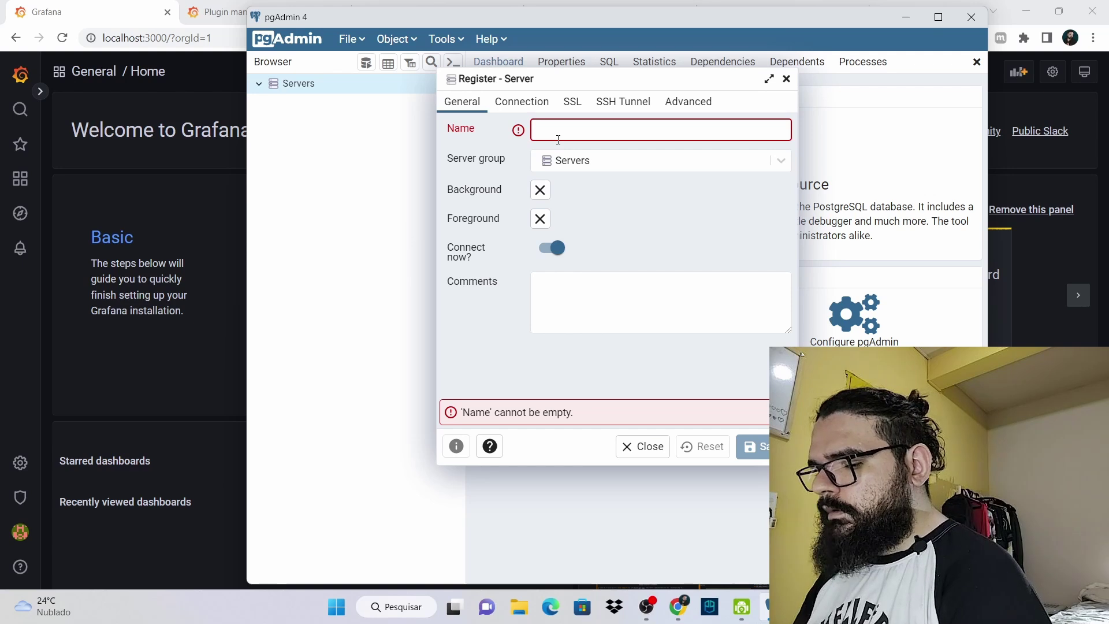
pyautogui.write('curso')
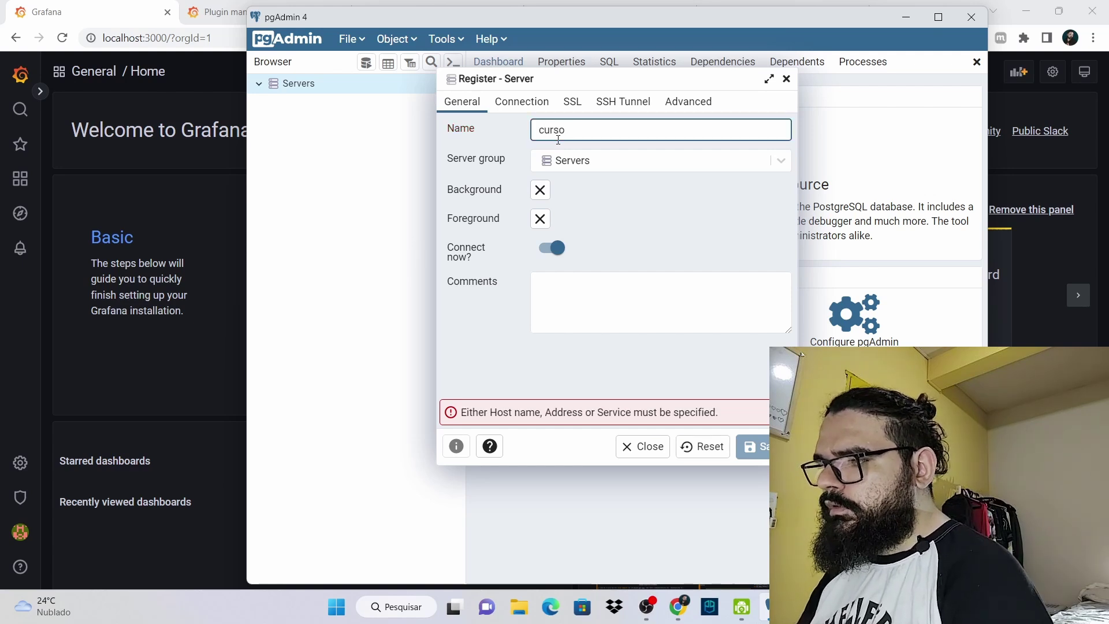
pyautogui.write('_grafana')
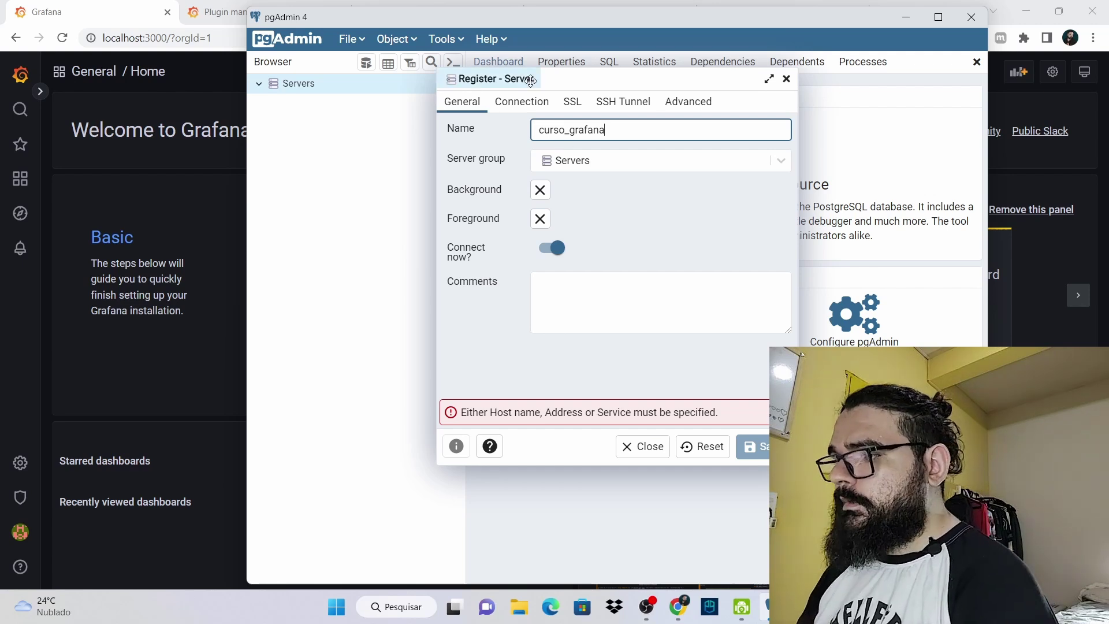
pyautogui.click(527, 101)
pyautogui.click(583, 128)
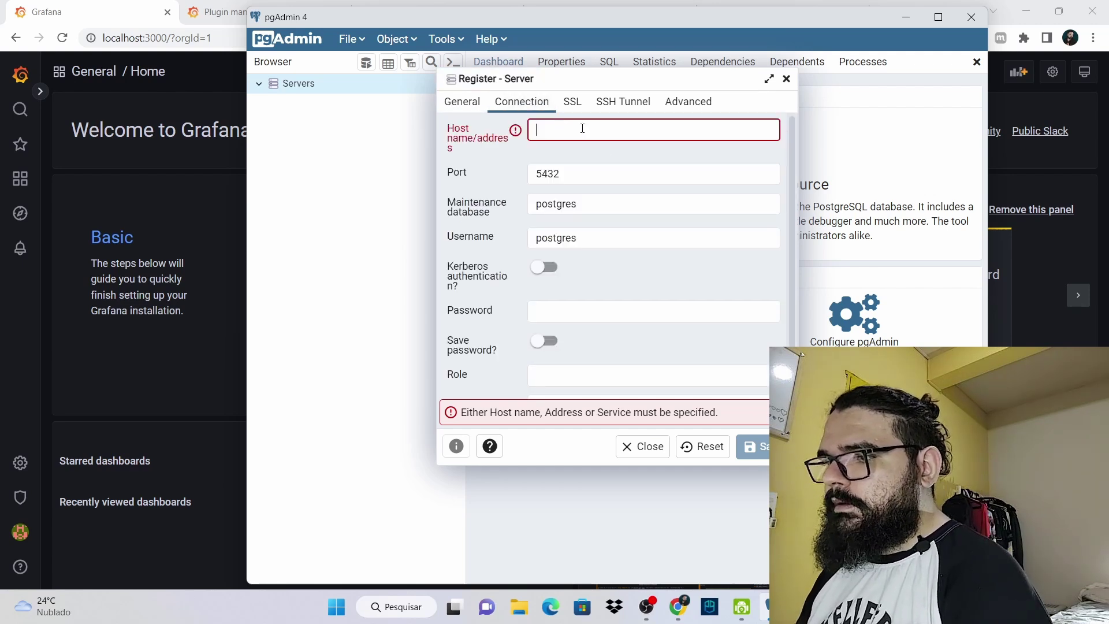
pyautogui.write('localhost')
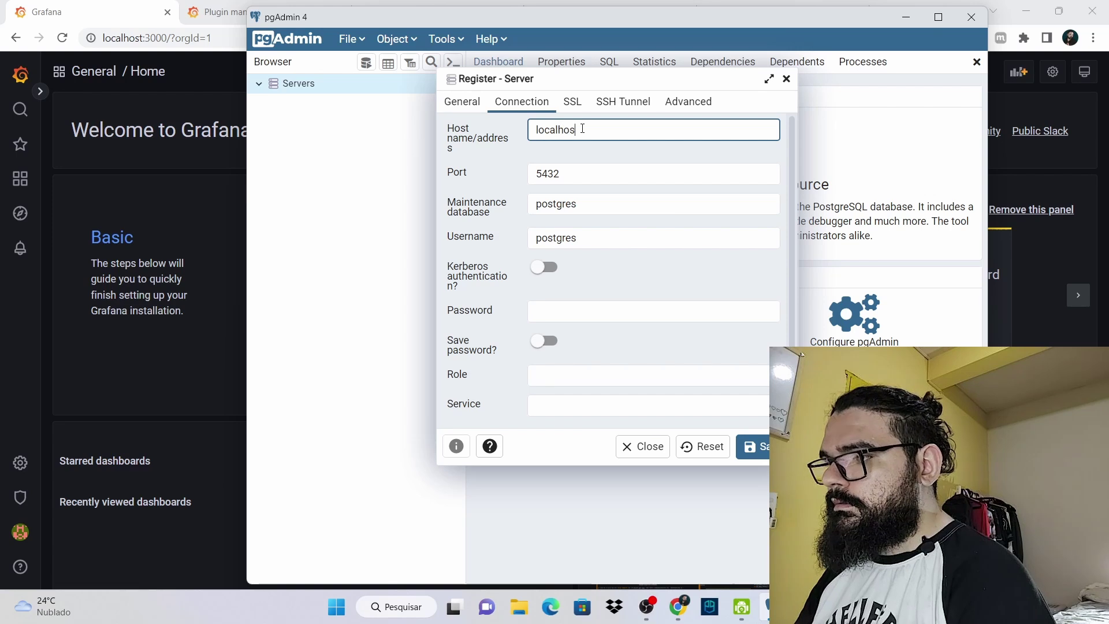
pyautogui.click(554, 314)
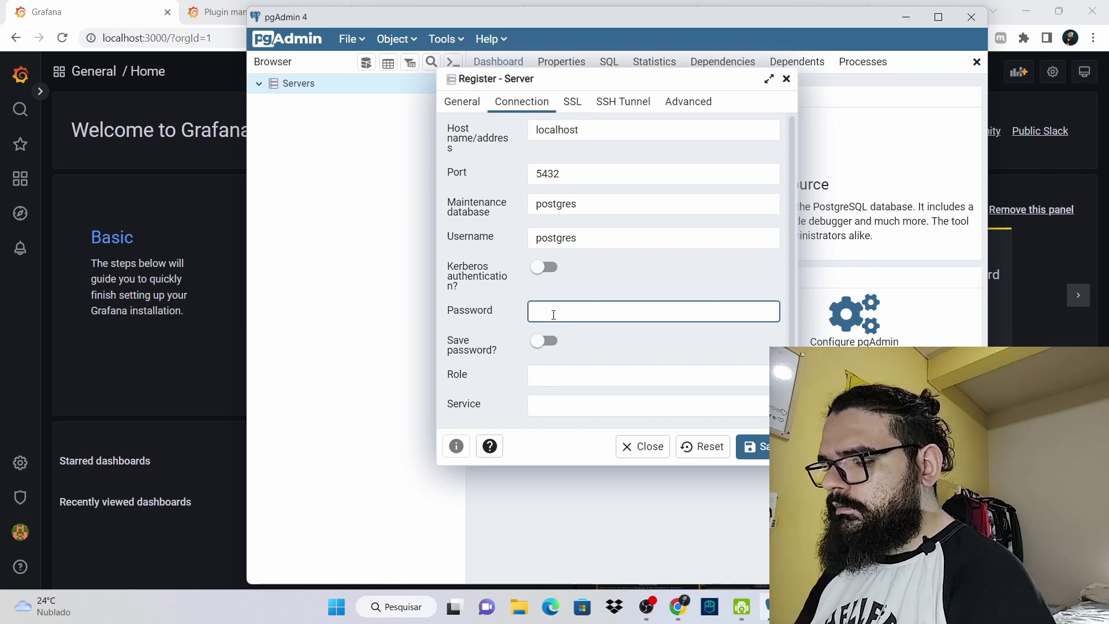
pyautogui.write('post')
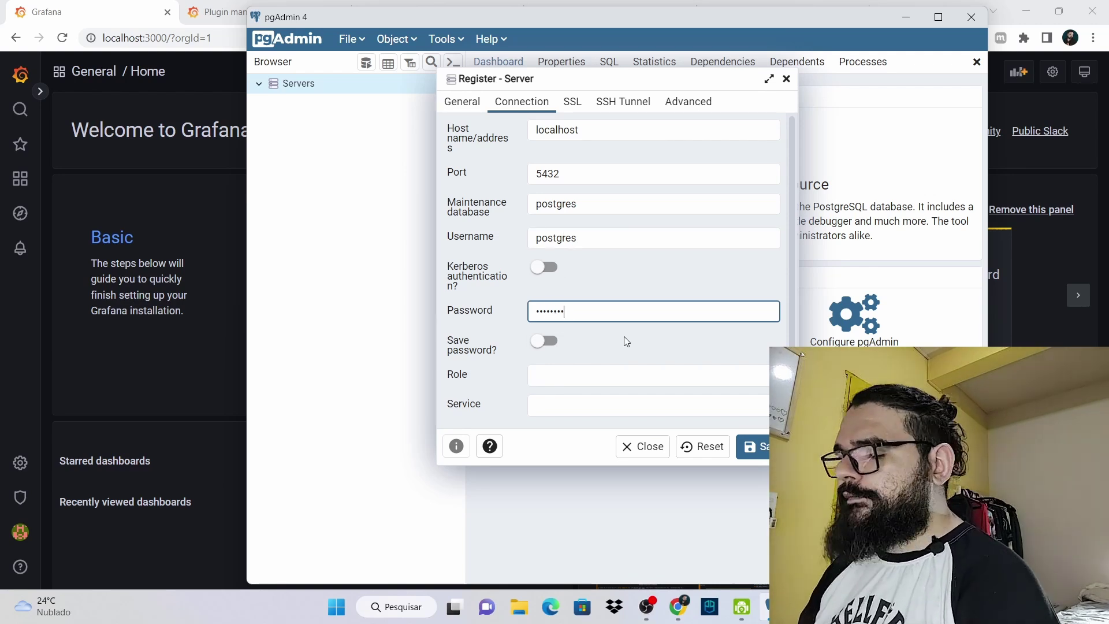
pyautogui.click(764, 447)
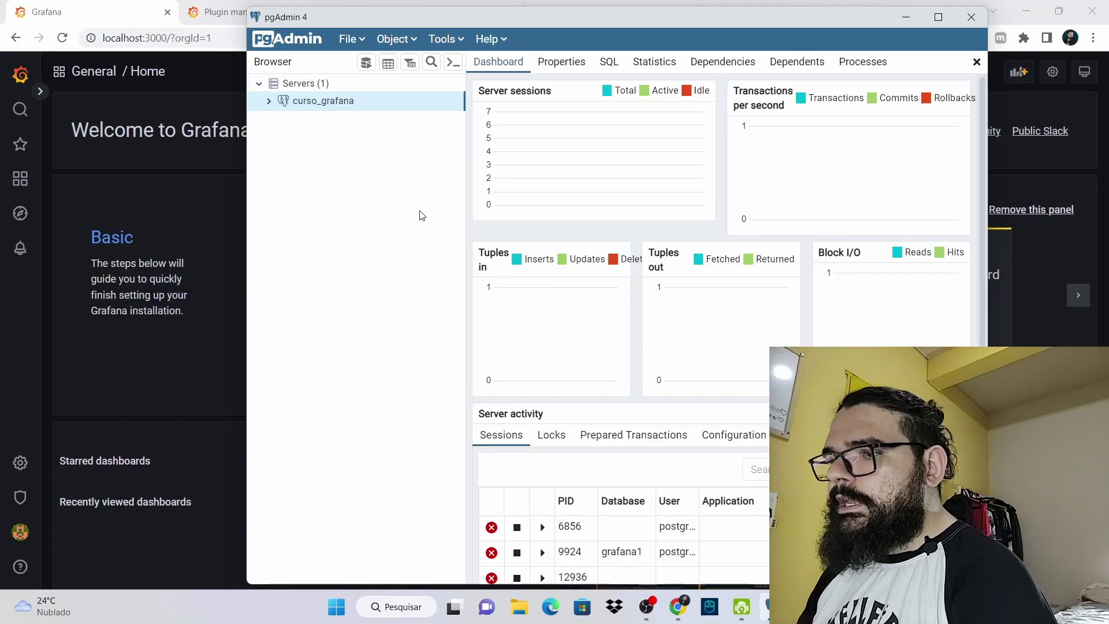
# Expand curso_grafana to show grafana1 and postgres, and bring up the Databases context menu
pyautogui.click(270, 102)
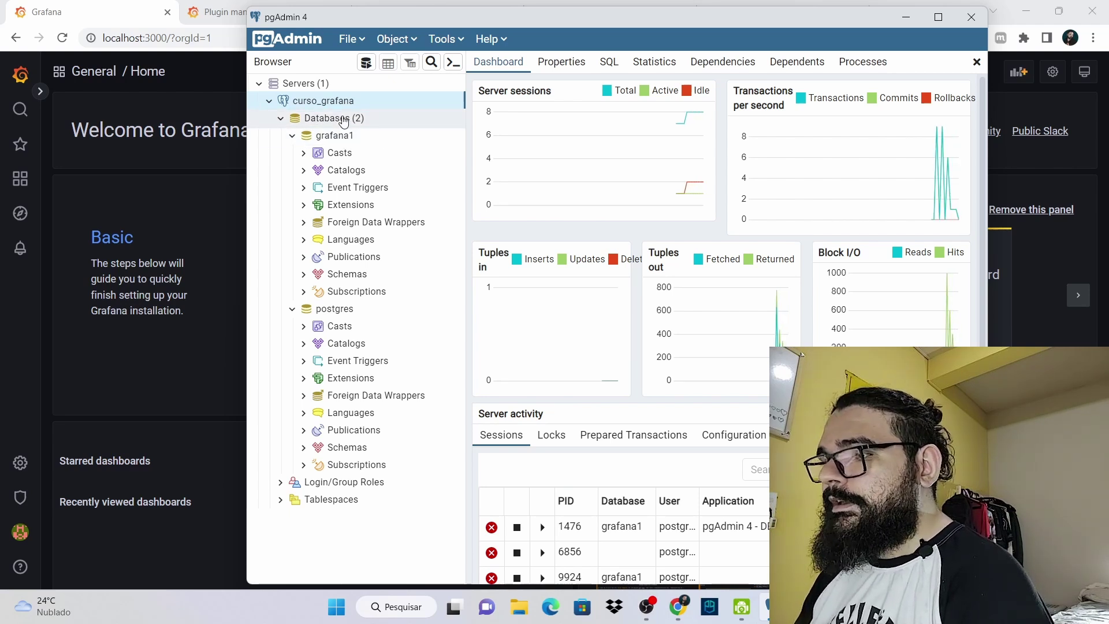
pyautogui.rightClick(345, 119)
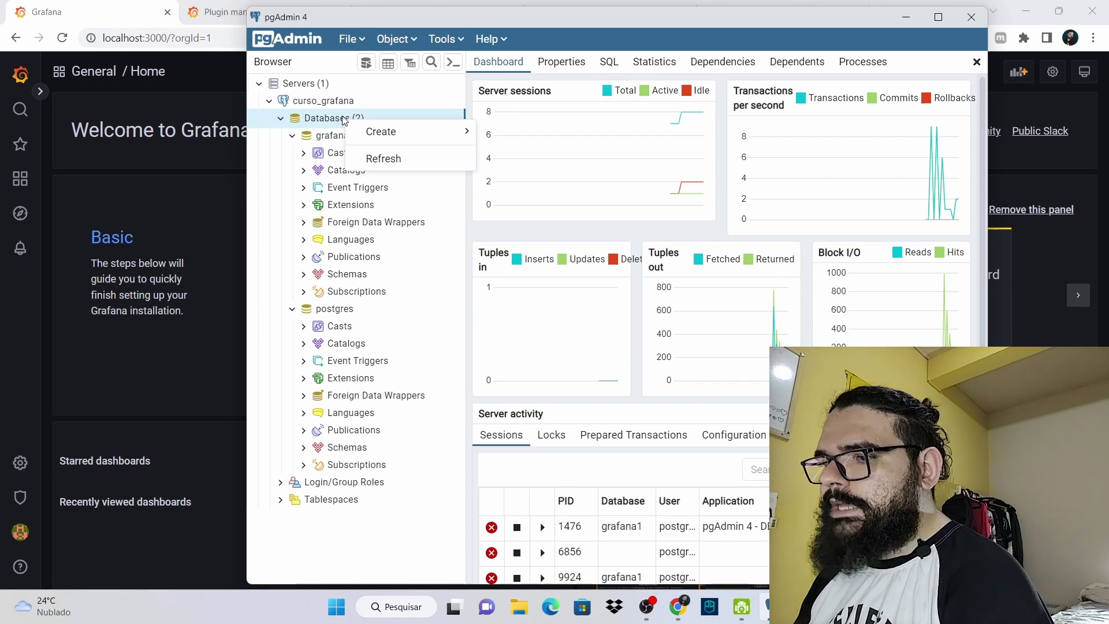
# Create a new database named grafana2 on curso_grafana
pyautogui.moveTo(411, 133)
pyautogui.click(562, 143)
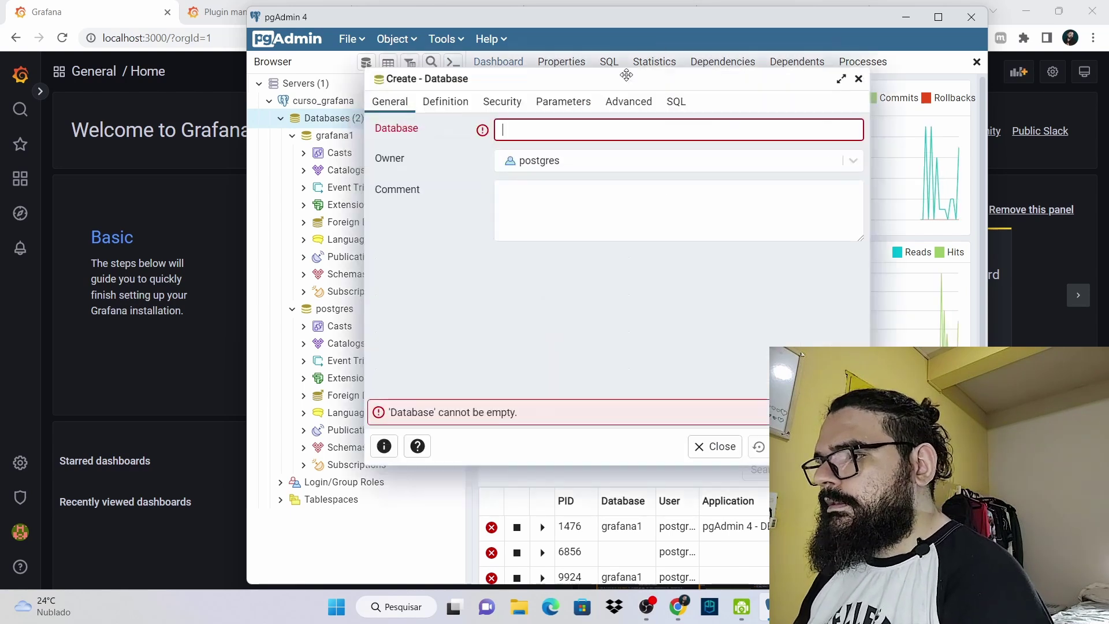
pyautogui.write('grafana2')
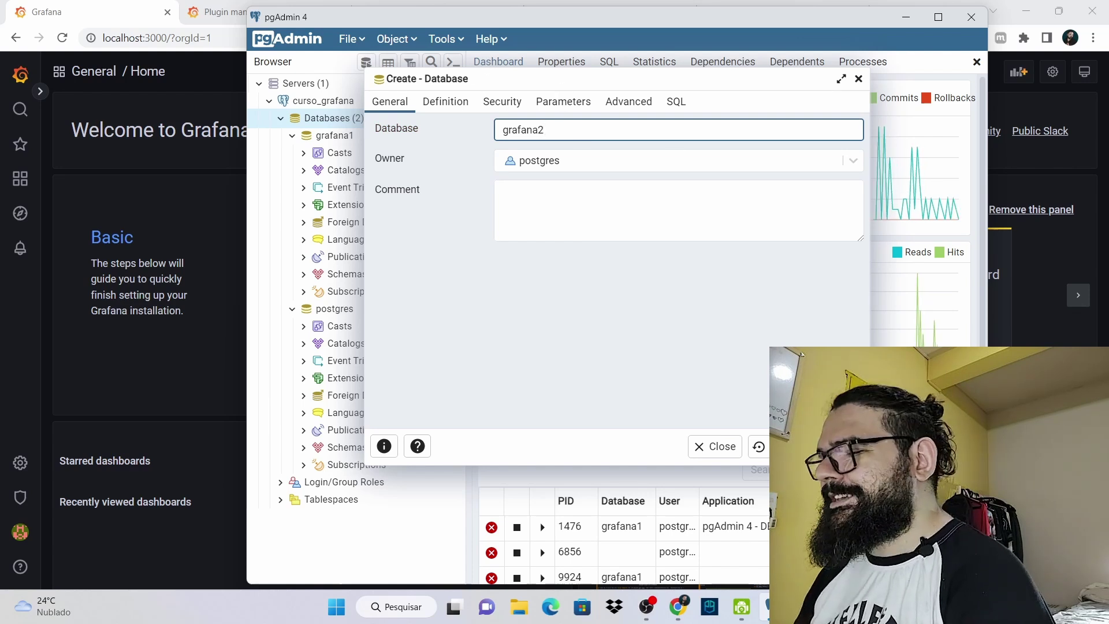
pyautogui.click(832, 446)
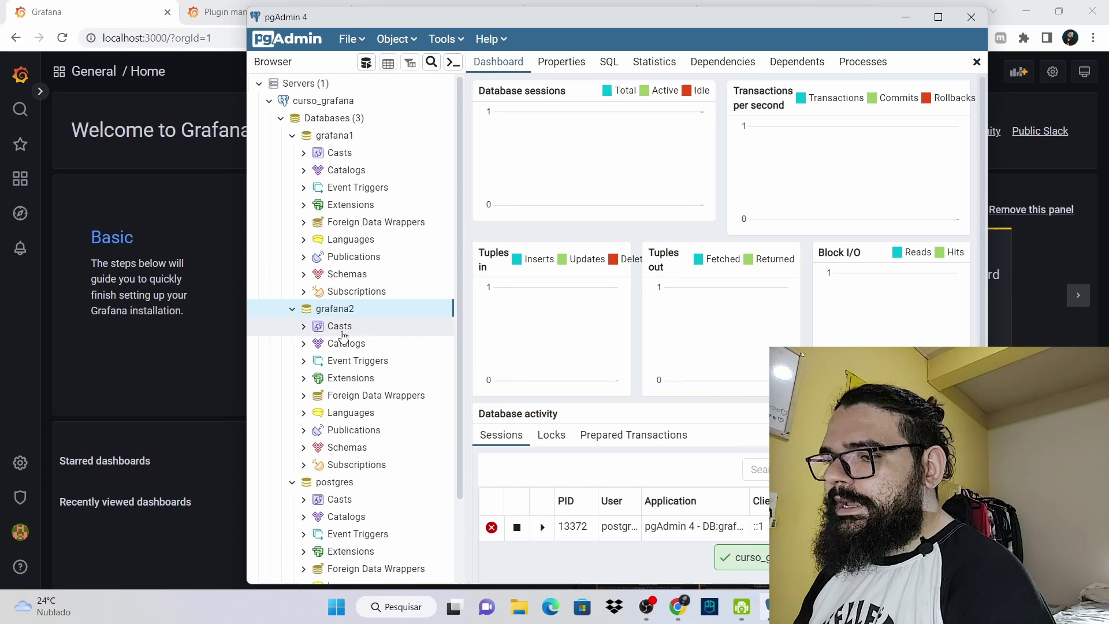
# Collapse the postgres, grafana2 and grafana1 database nodes in the Browser tree
pyautogui.scroll(-1, 329, 260)
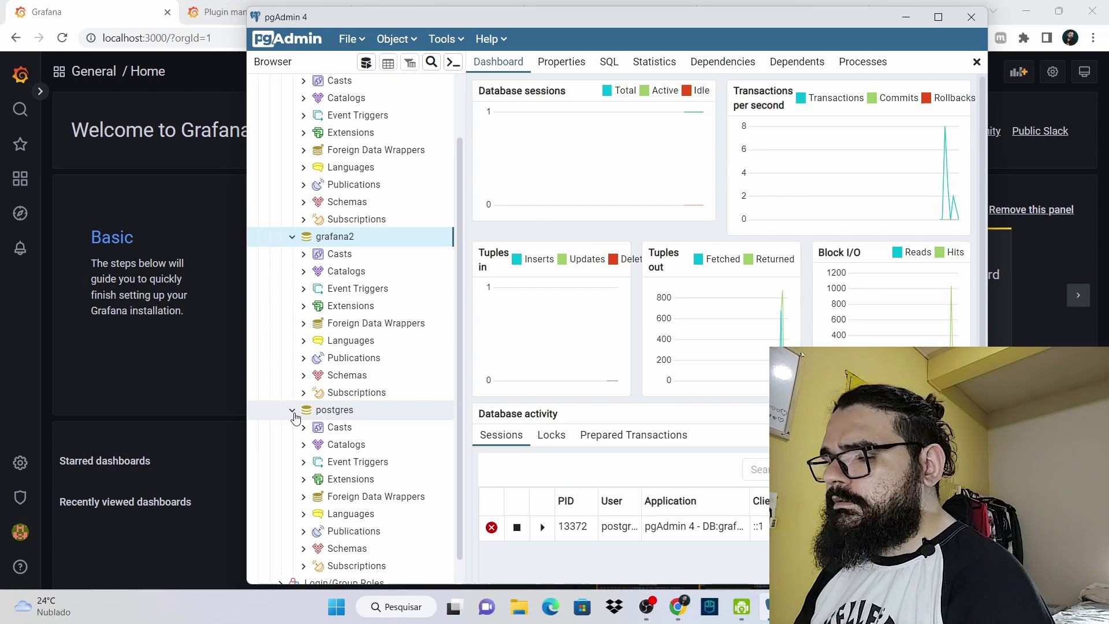
pyautogui.click(293, 413)
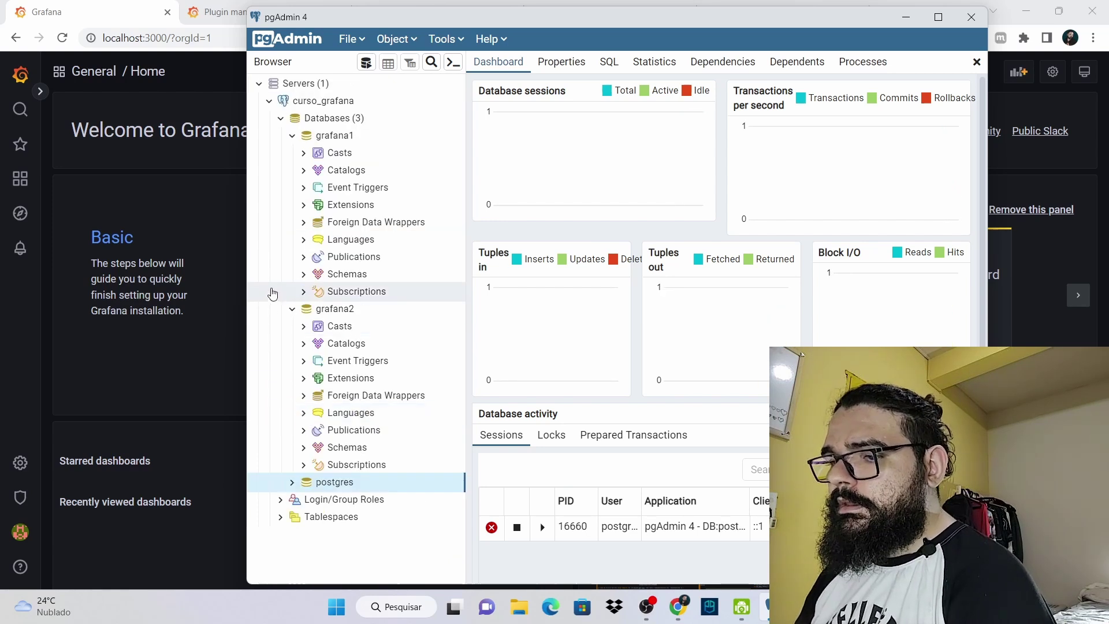
pyautogui.click(291, 311)
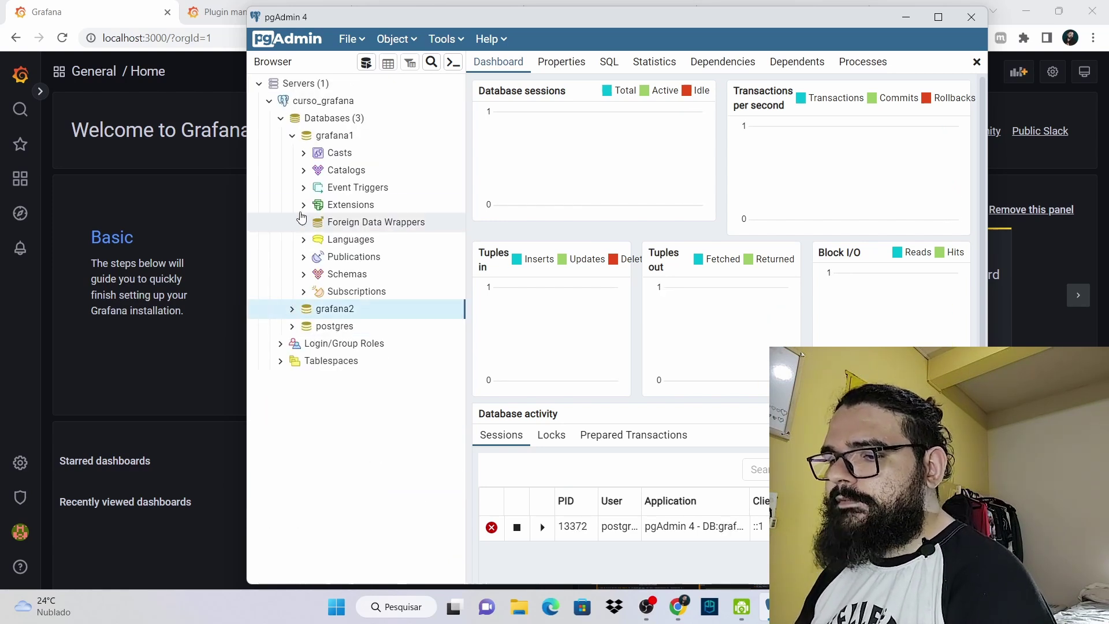
pyautogui.click(295, 138)
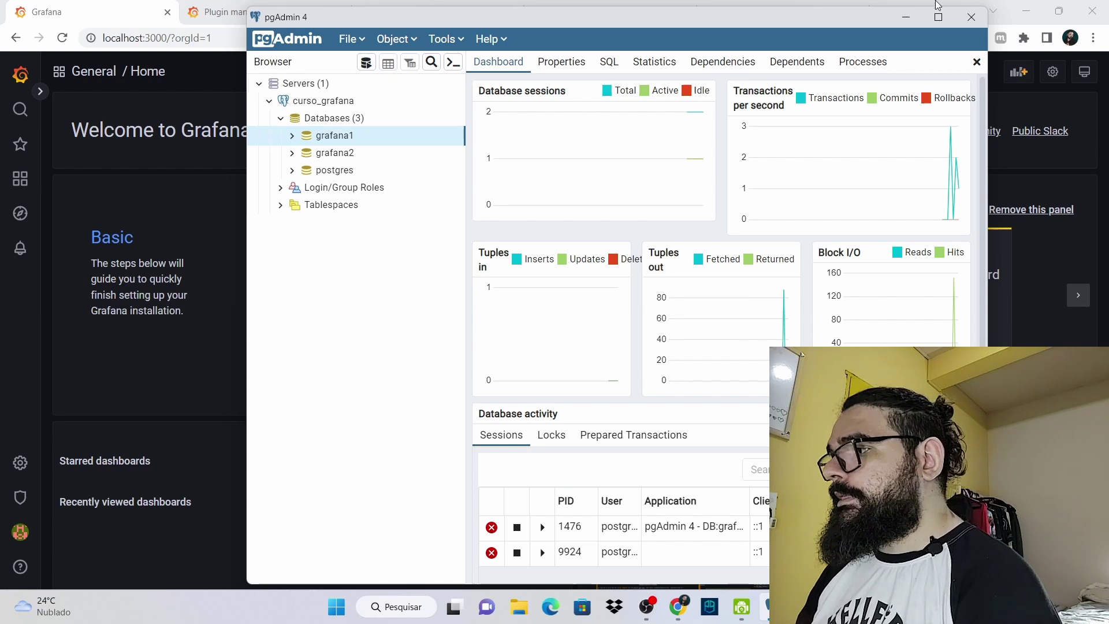
# Close pgAdmin and start adding a new data source from Grafana's Data sources page
pyautogui.click(971, 16)
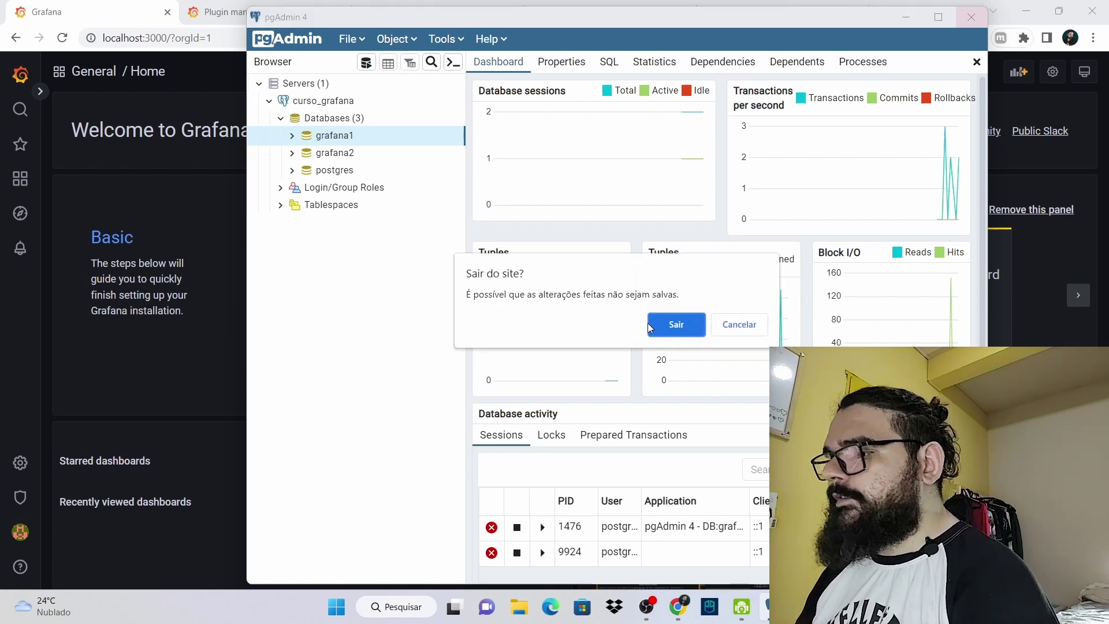
pyautogui.click(671, 323)
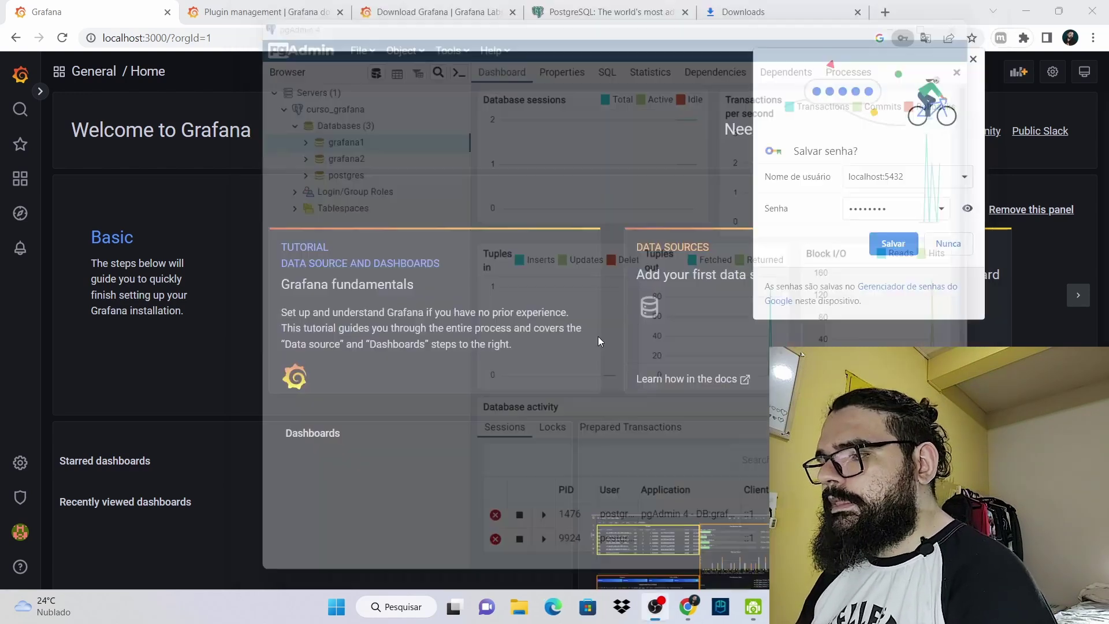
pyautogui.click(19, 465)
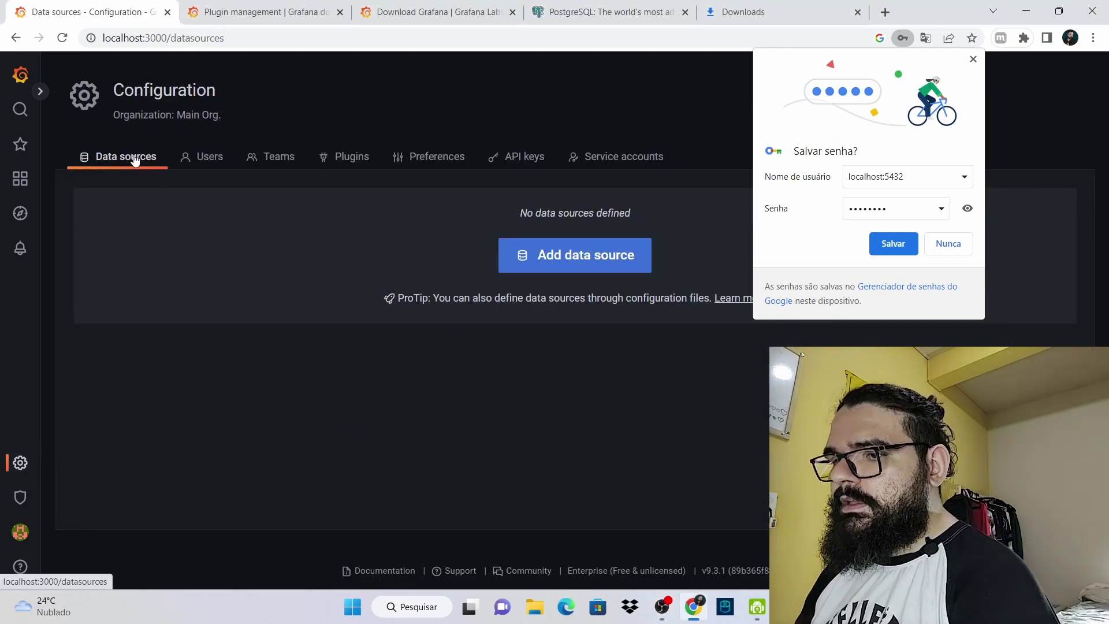
pyautogui.click(973, 58)
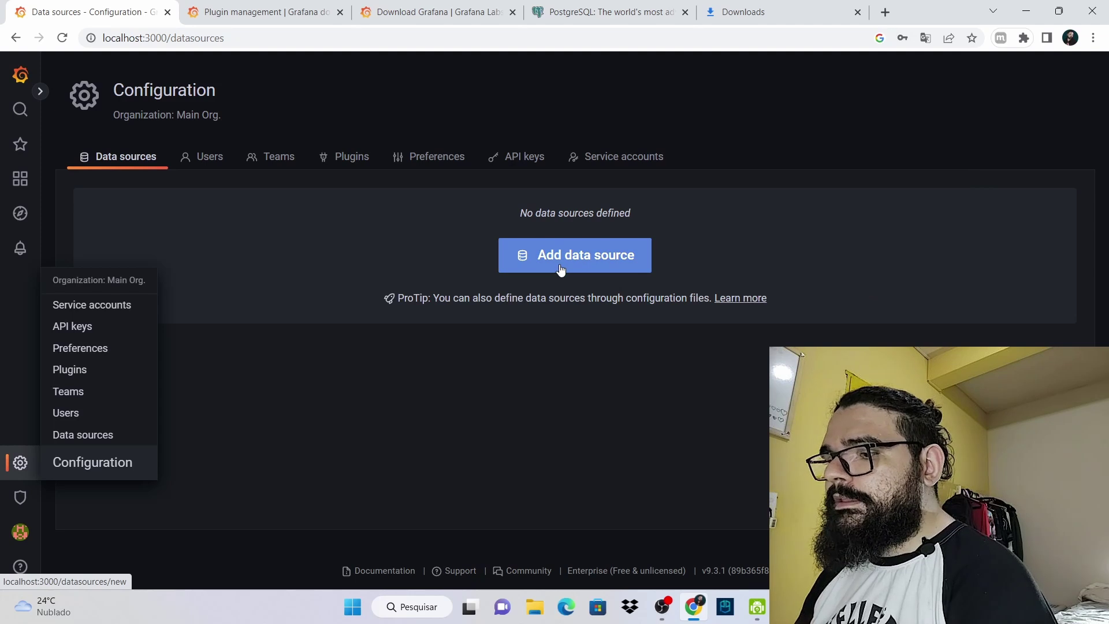
pyautogui.click(561, 269)
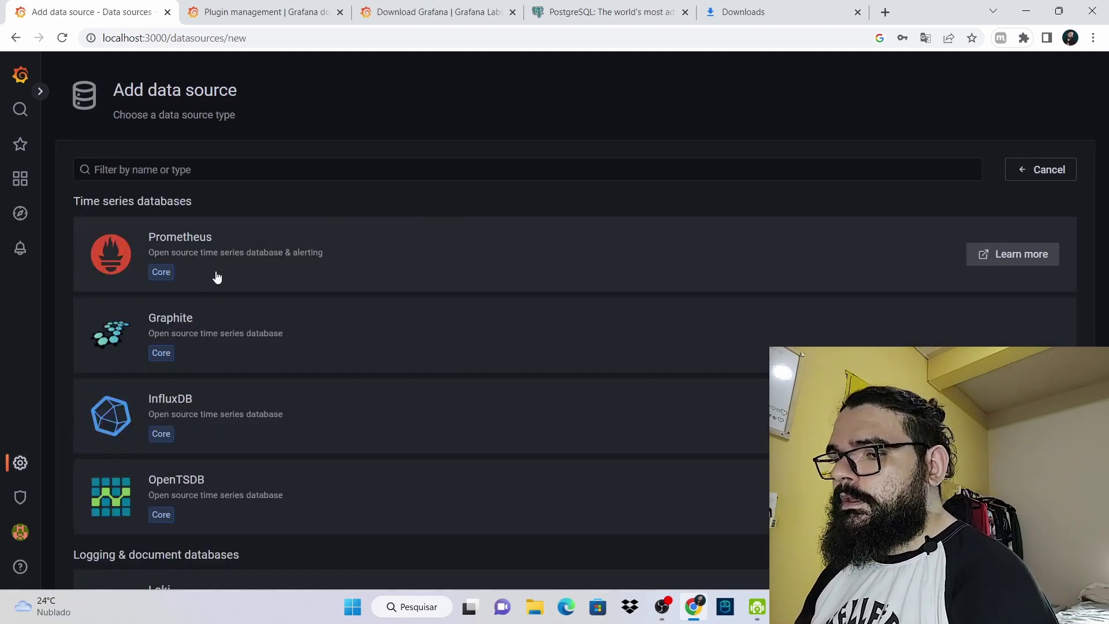
pyautogui.scroll(-15, 216, 277)
# Choose PostgreSQL, set host localhost:5432 and name the data source Grafana2
pyautogui.click(186, 211)
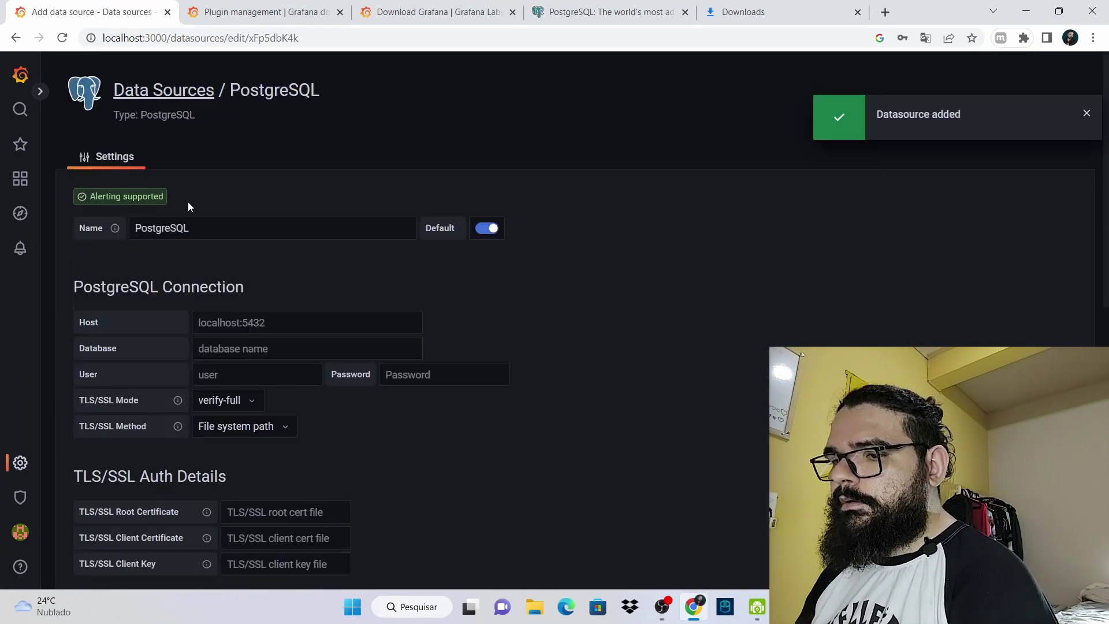
pyautogui.click(263, 328)
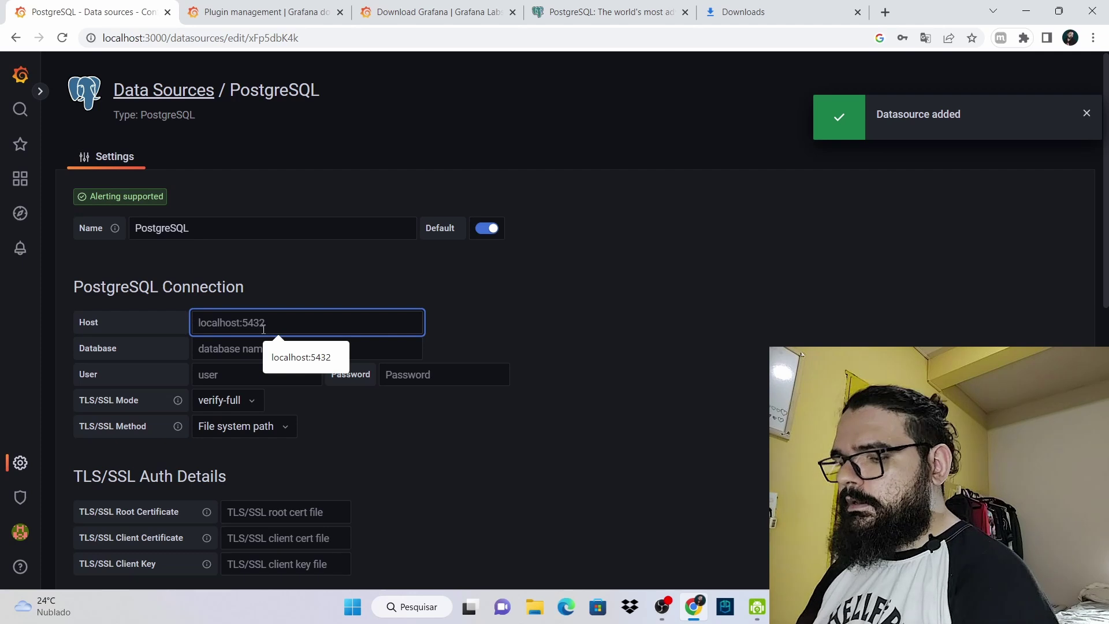
pyautogui.click(301, 353)
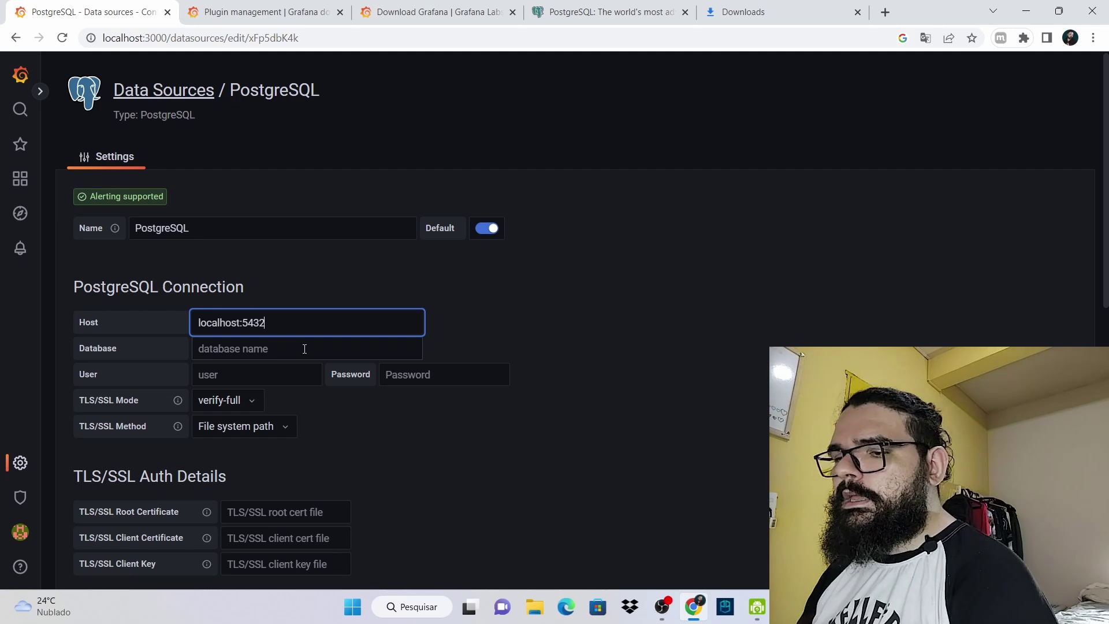
pyautogui.click(305, 349)
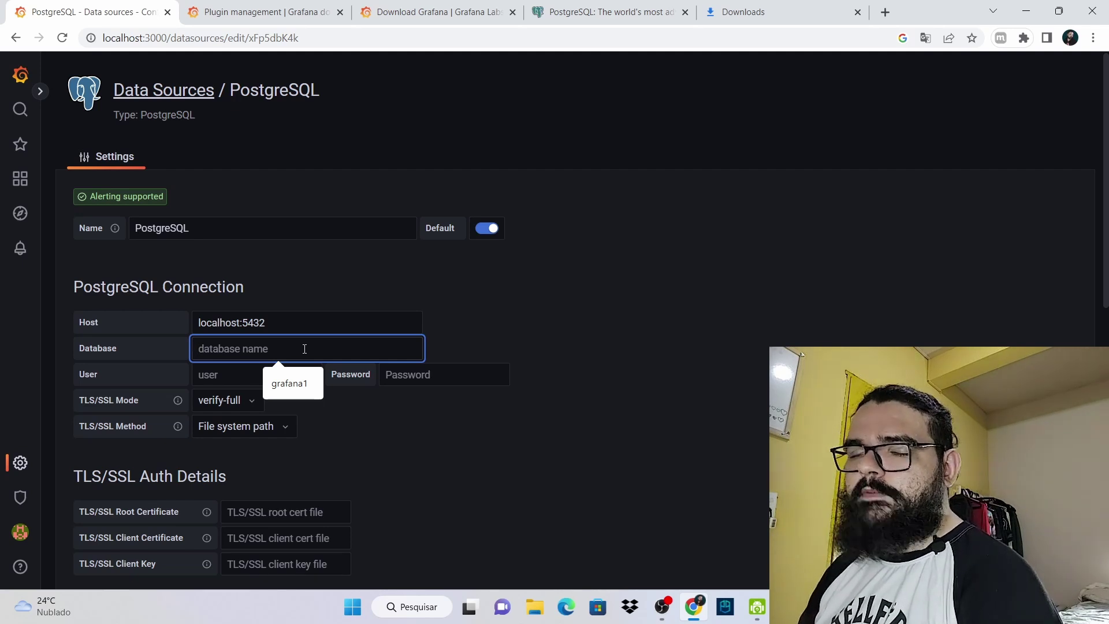
pyautogui.doubleClick(241, 232)
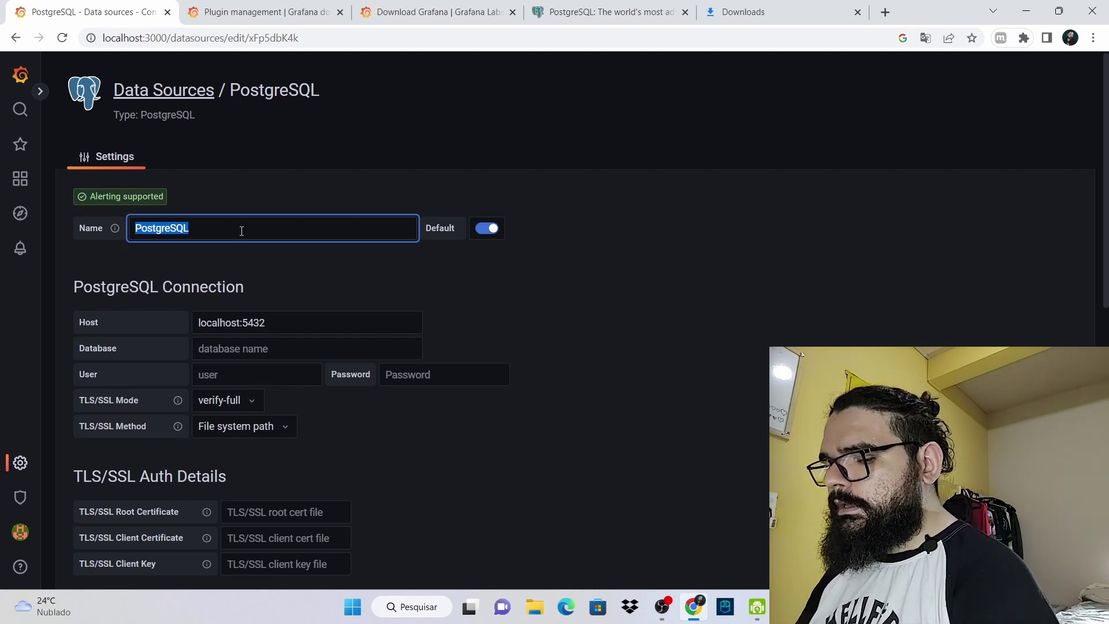
pyautogui.write('Grafana2')
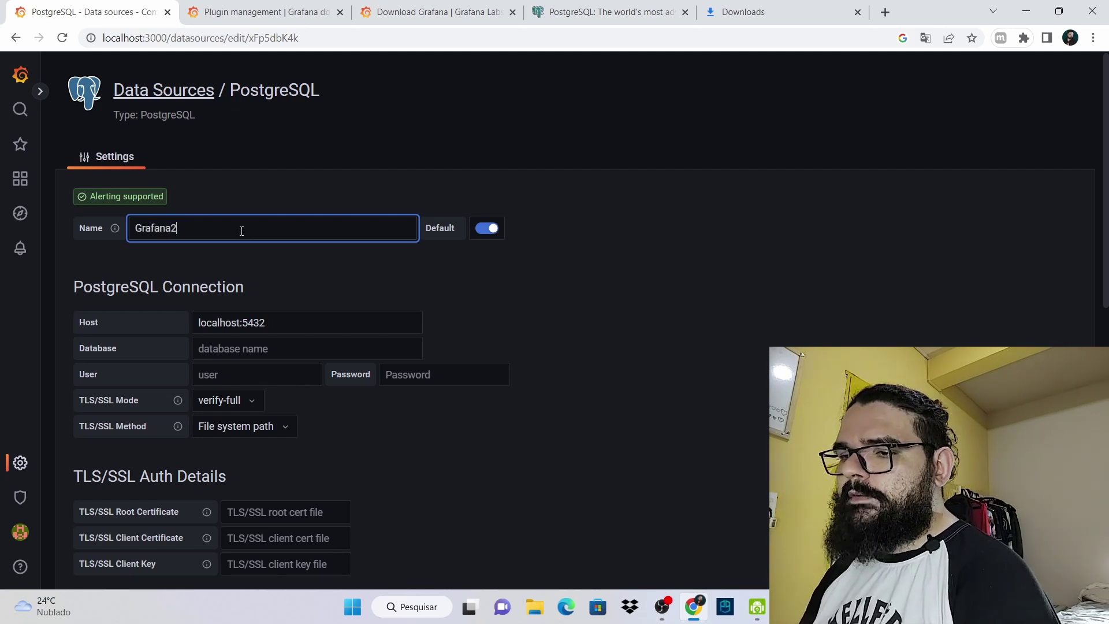
# Enter database grafana2, user postgres and the connection password
pyautogui.scroll(-3, 228, 229)
pyautogui.click(251, 204)
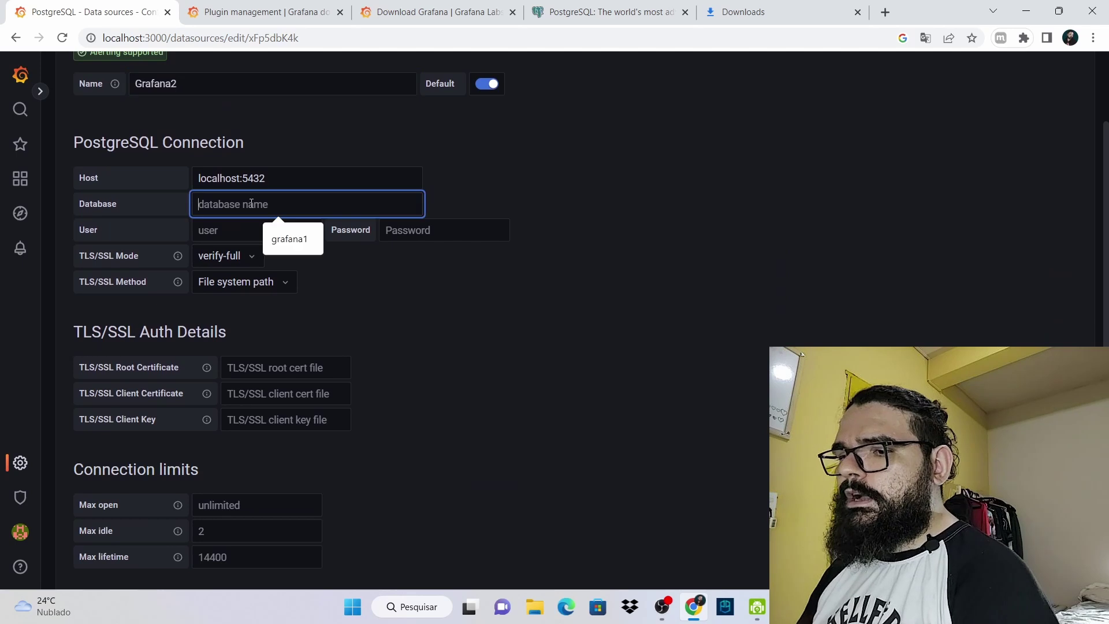
pyautogui.write('grafana2')
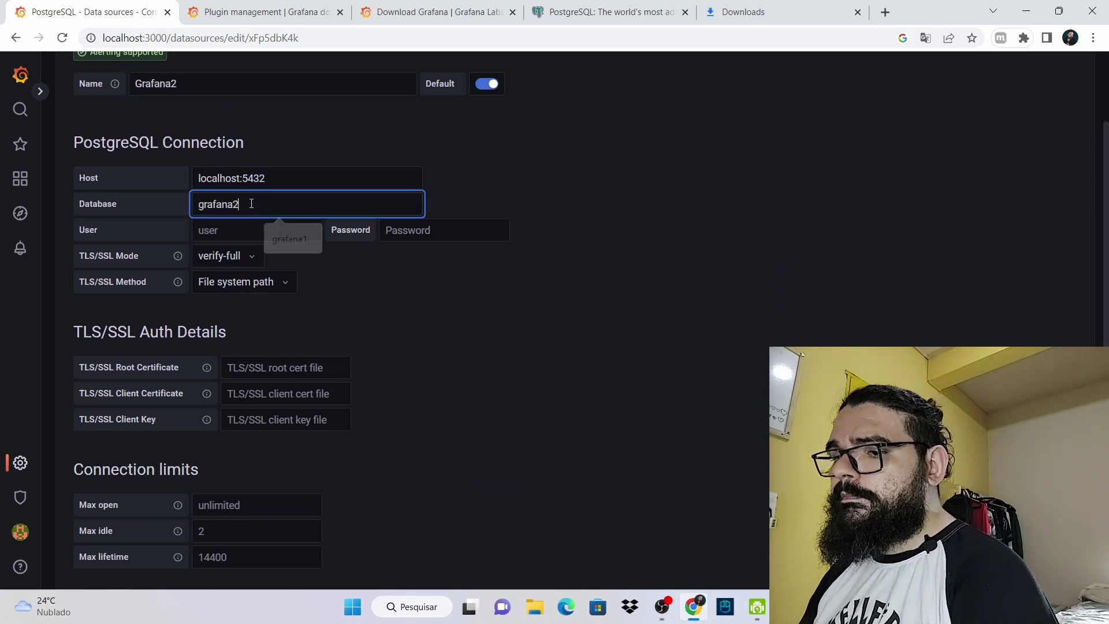
pyautogui.click(226, 236)
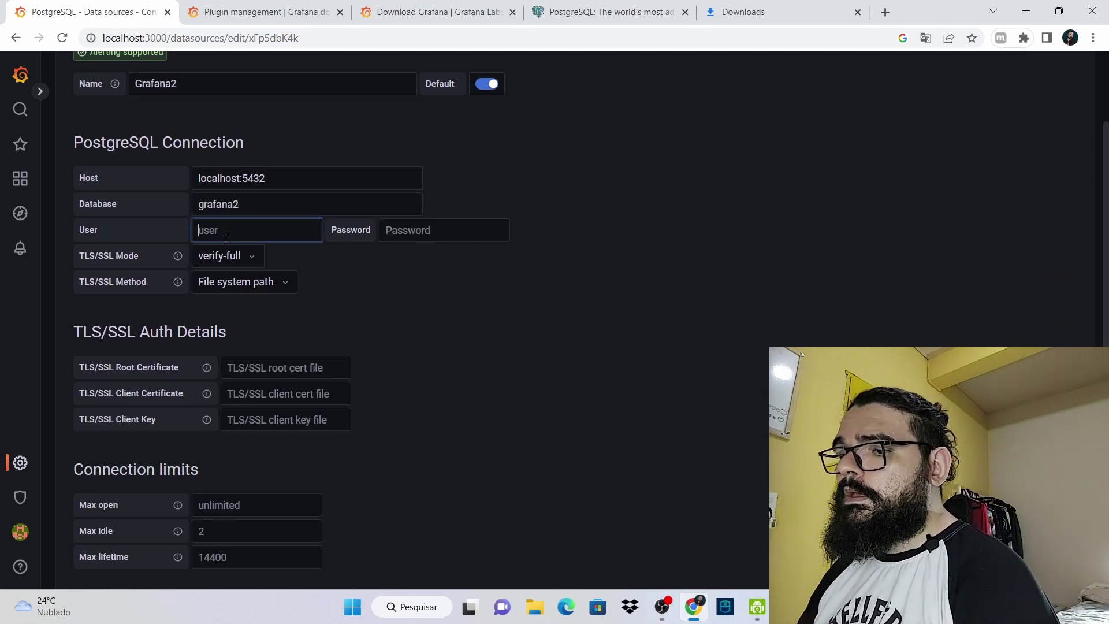
pyautogui.write('po')
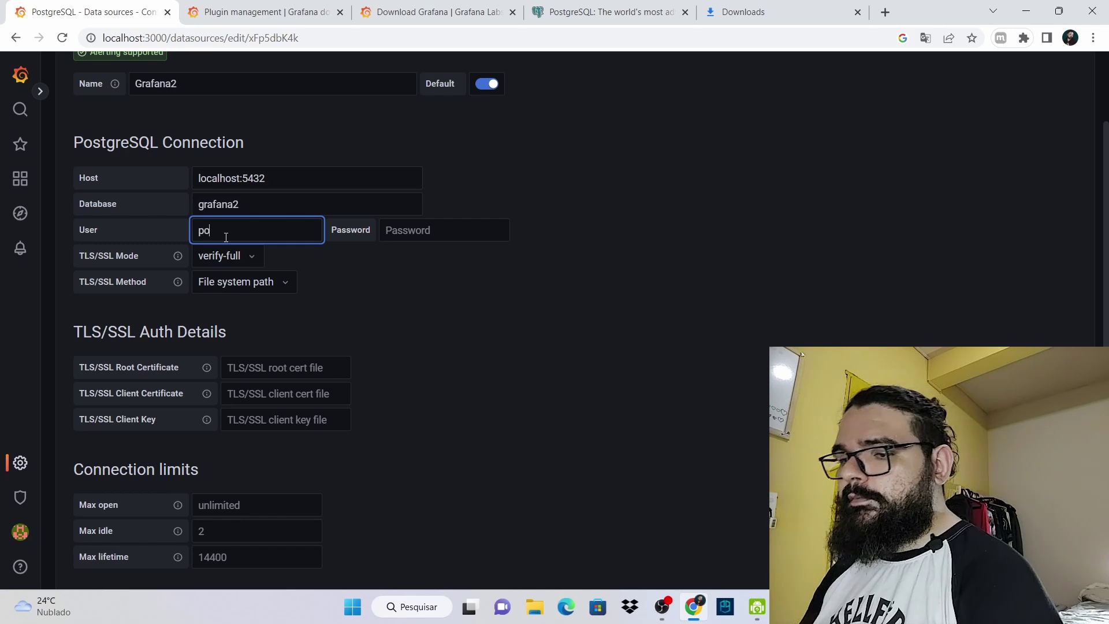
pyautogui.write('stgres')
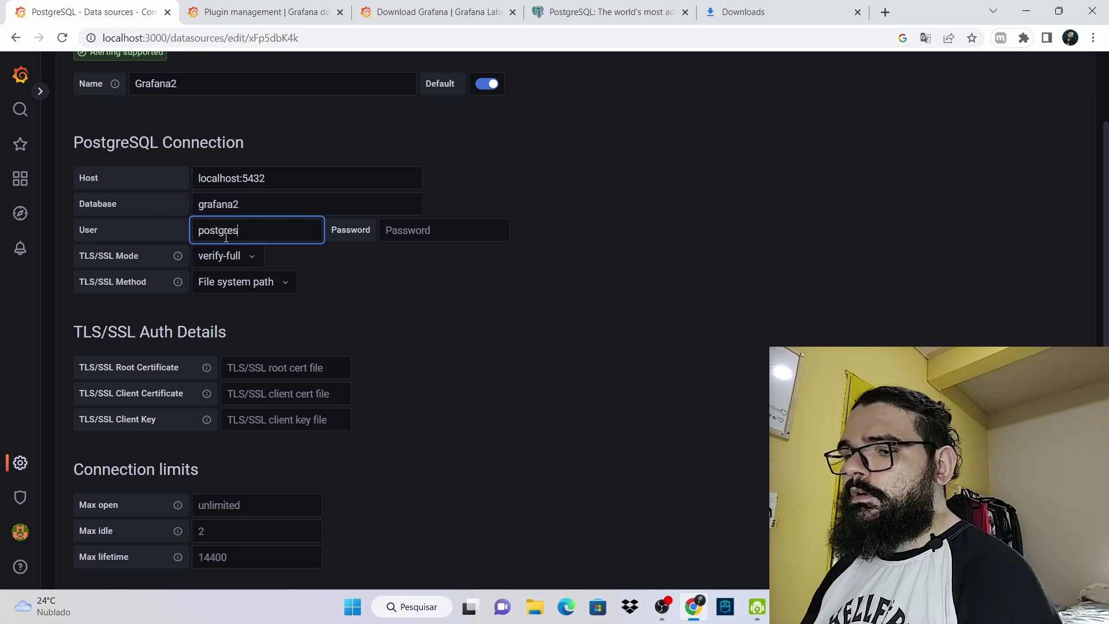
pyautogui.click(417, 230)
pyautogui.write('po')
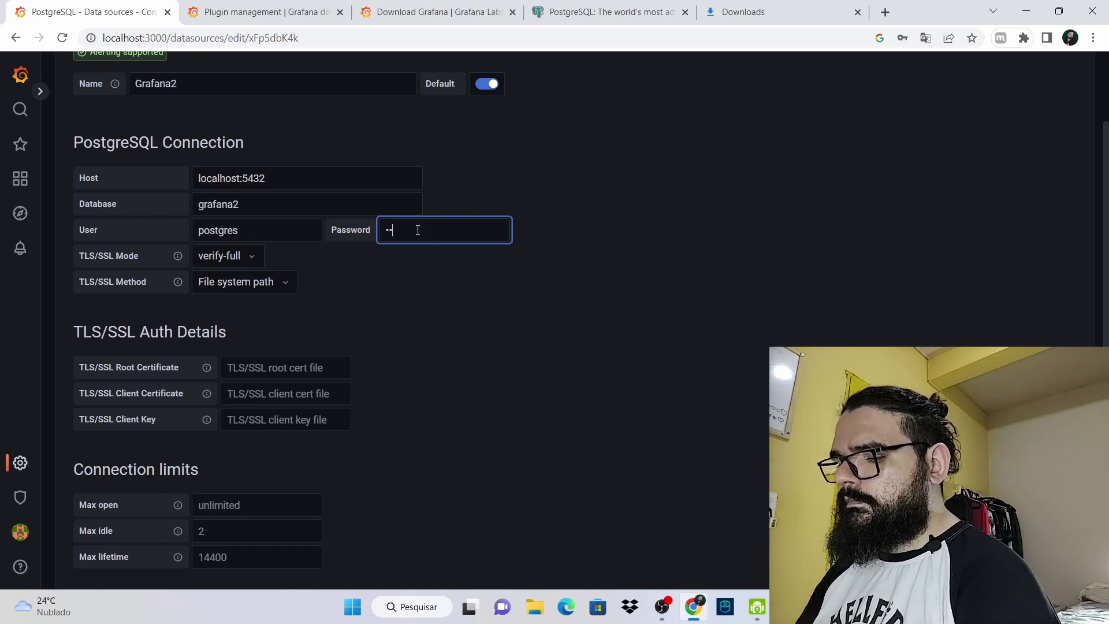
pyautogui.write('stgres')
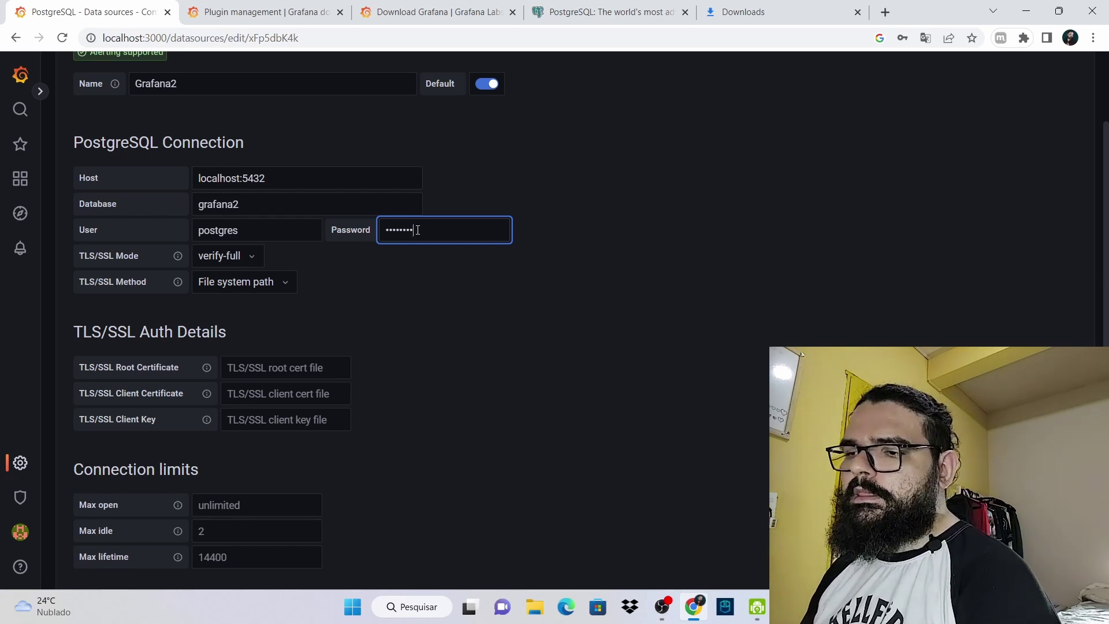
# Set TLS/SSL mode to disable and version 15, then save and test the connection
pyautogui.click(262, 266)
pyautogui.click(240, 280)
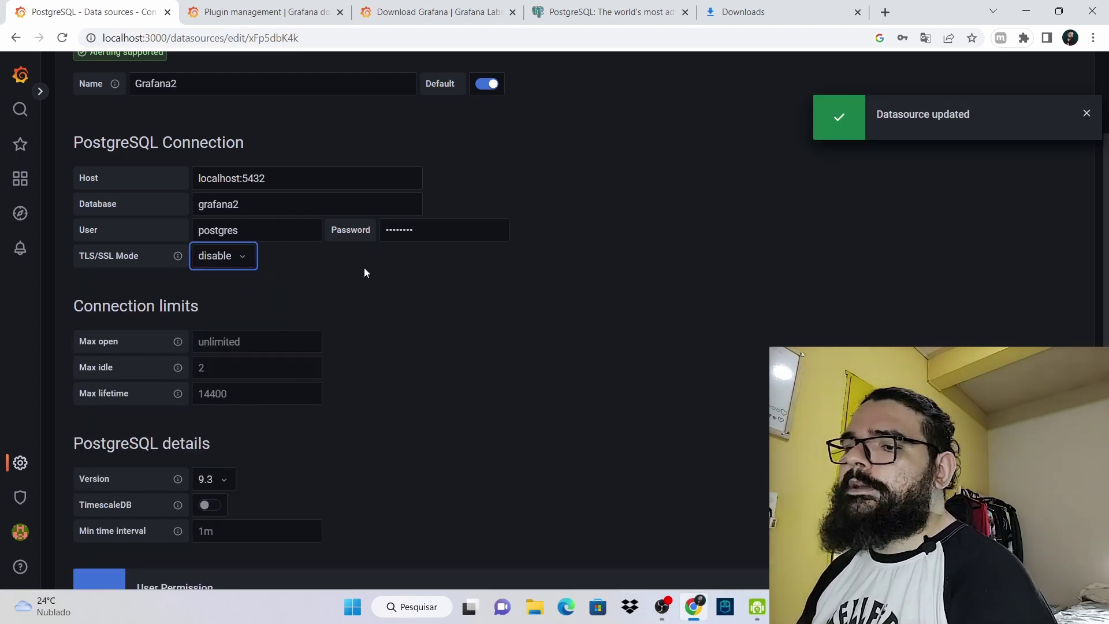
pyautogui.scroll(-3, 213, 312)
pyautogui.click(223, 267)
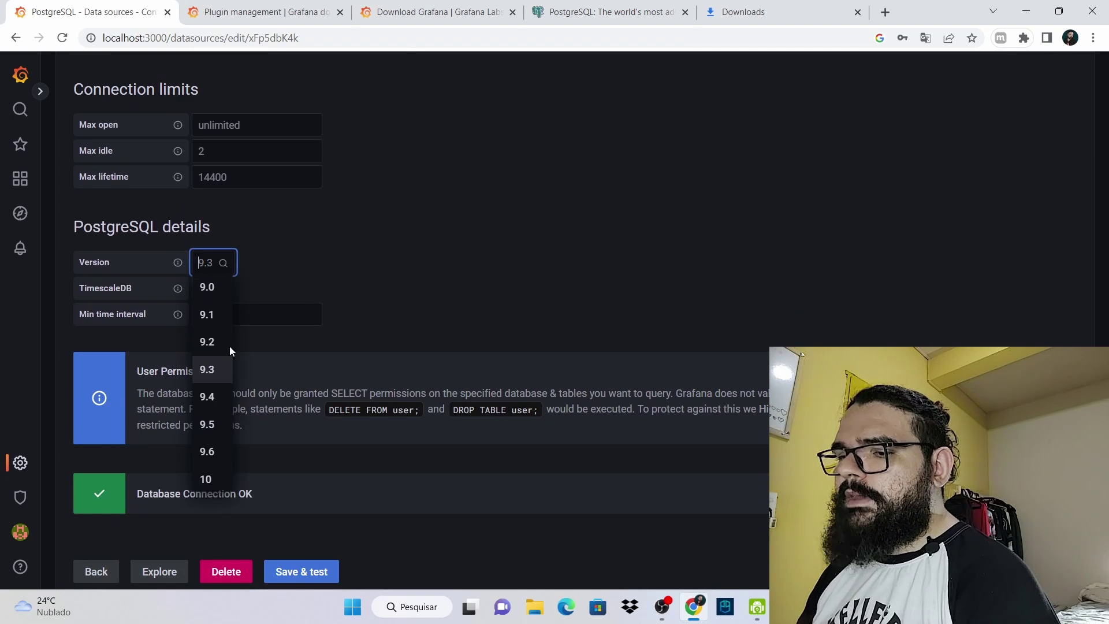
pyautogui.scroll(-2, 214, 426)
pyautogui.click(207, 476)
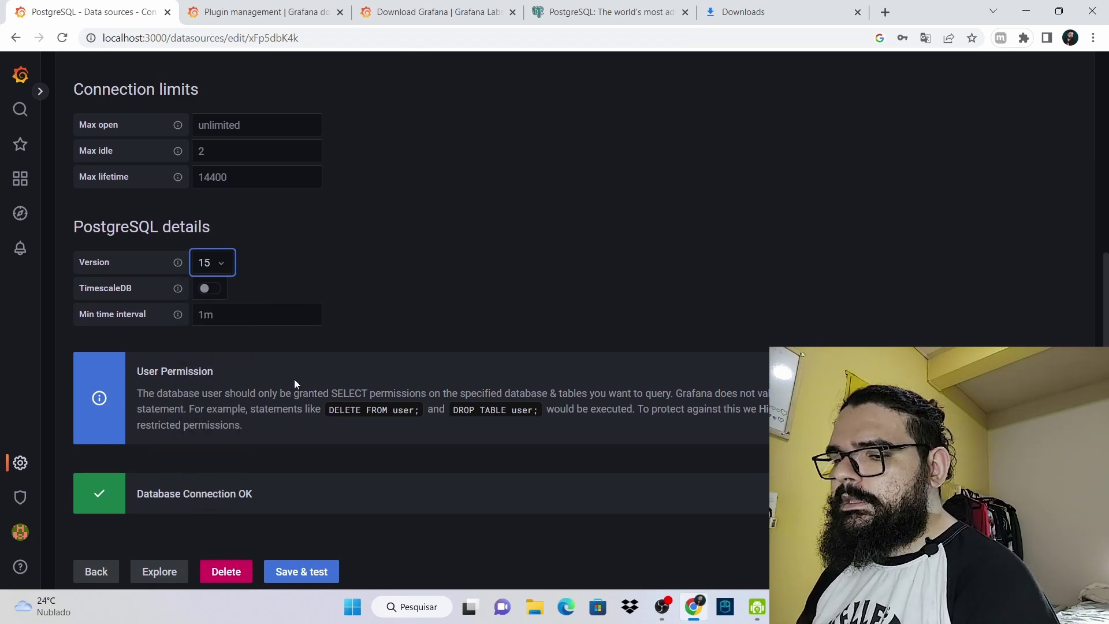
pyautogui.scroll(-1, 295, 360)
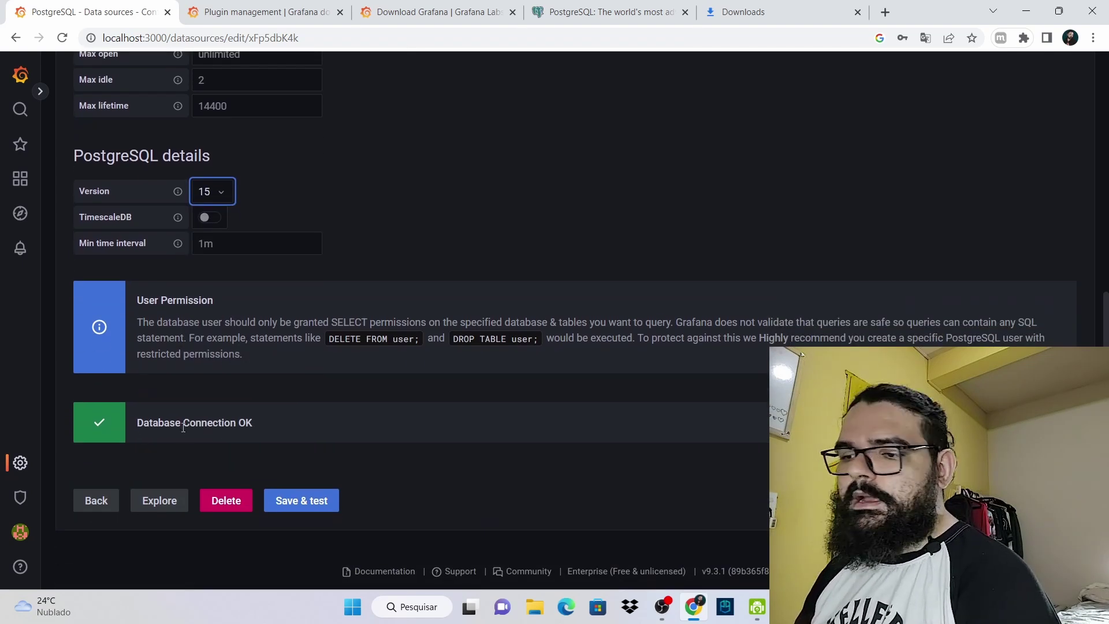
pyautogui.click(309, 510)
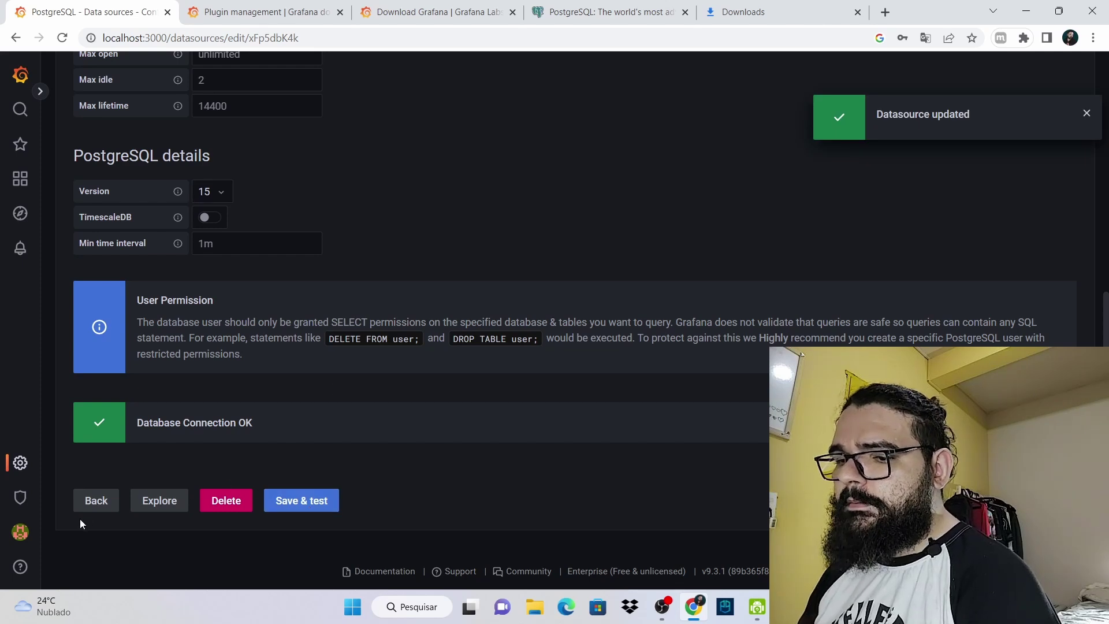
pyautogui.click(87, 506)
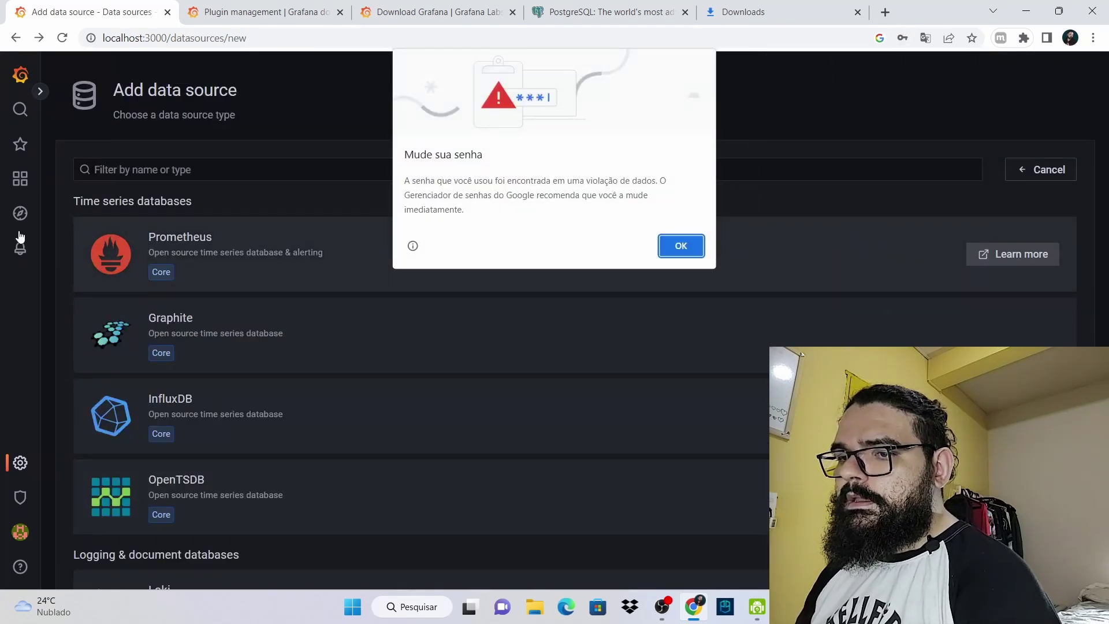
# Dismiss the password warning, check Grafana2 in the Data sources list, and return Home
pyautogui.press('Return')
pyautogui.moveTo(16, 478)
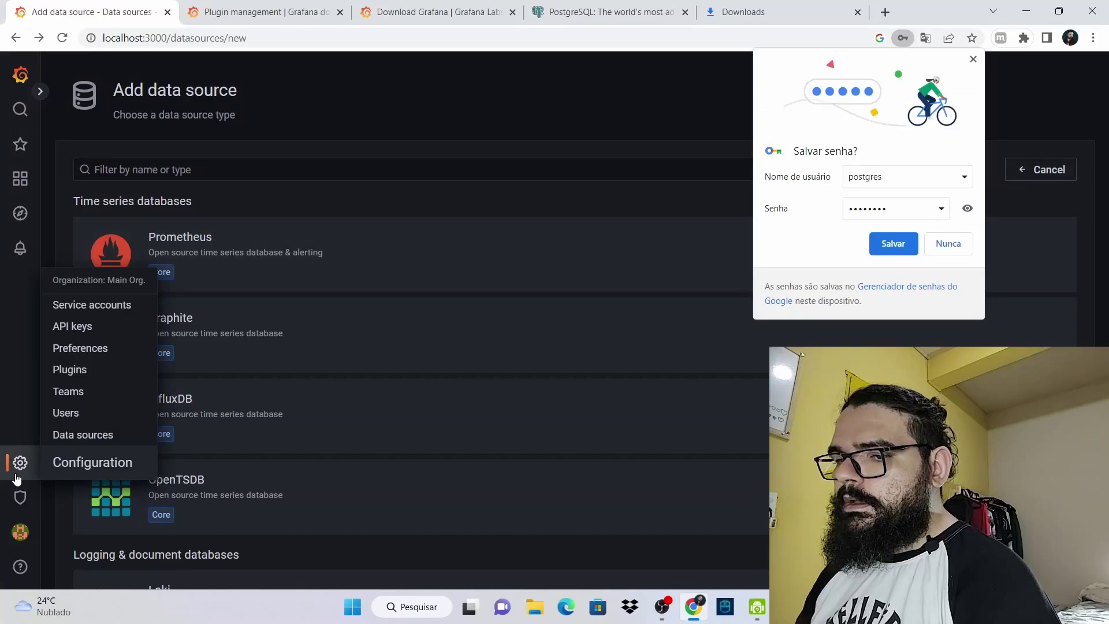
pyautogui.click(77, 440)
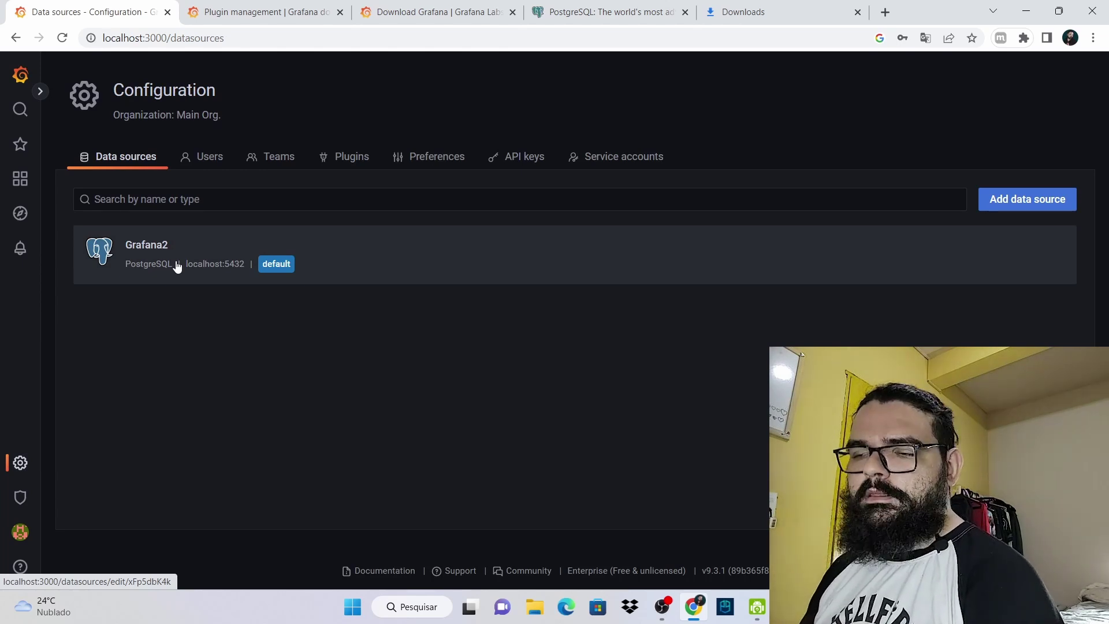
pyautogui.click(21, 85)
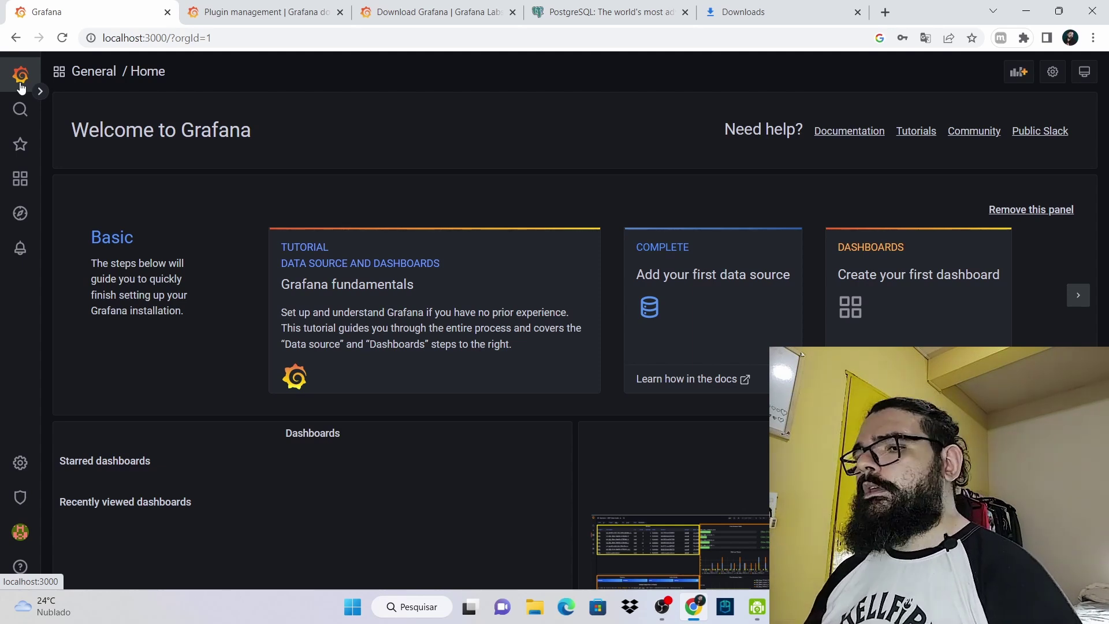
# Create a new empty dashboard via Dashboards > Browse > New
pyautogui.moveTo(23, 191)
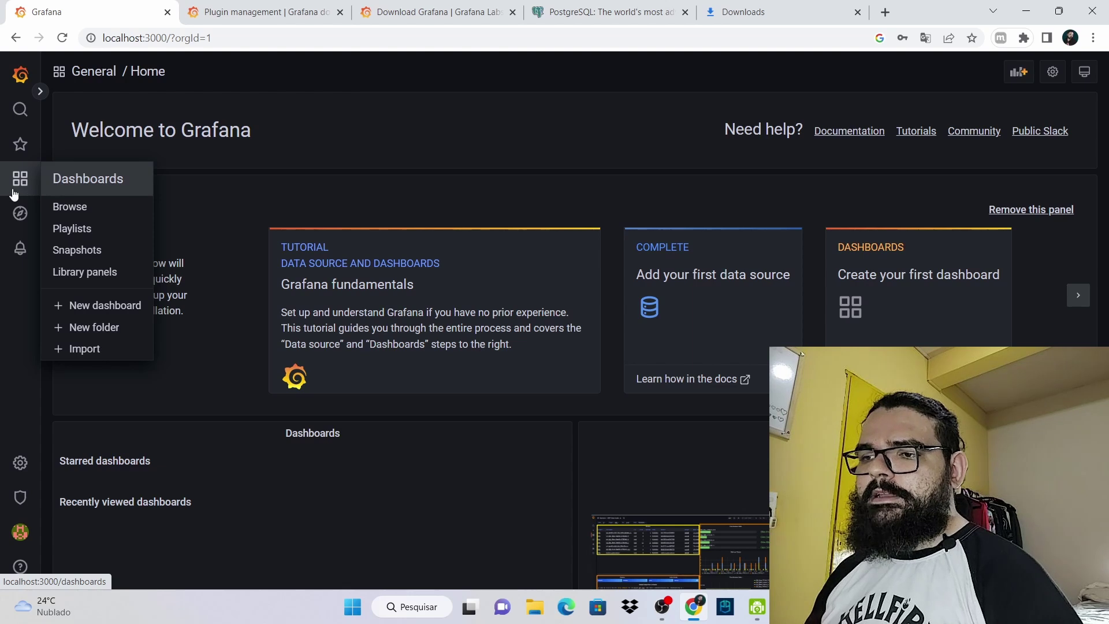
pyautogui.click(14, 192)
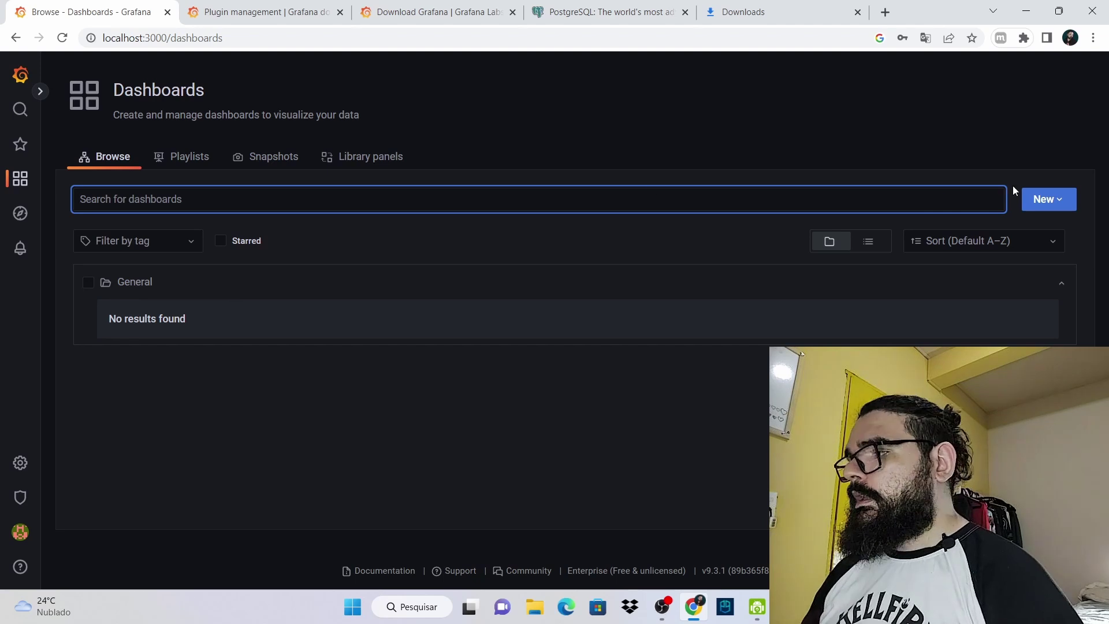
pyautogui.click(1063, 203)
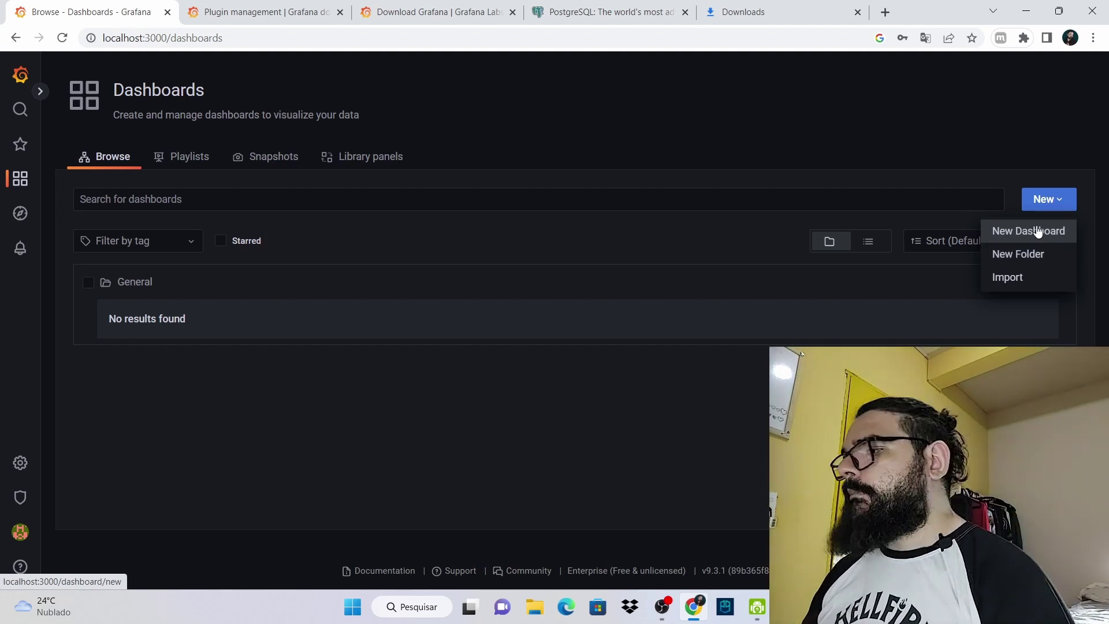
pyautogui.click(1038, 232)
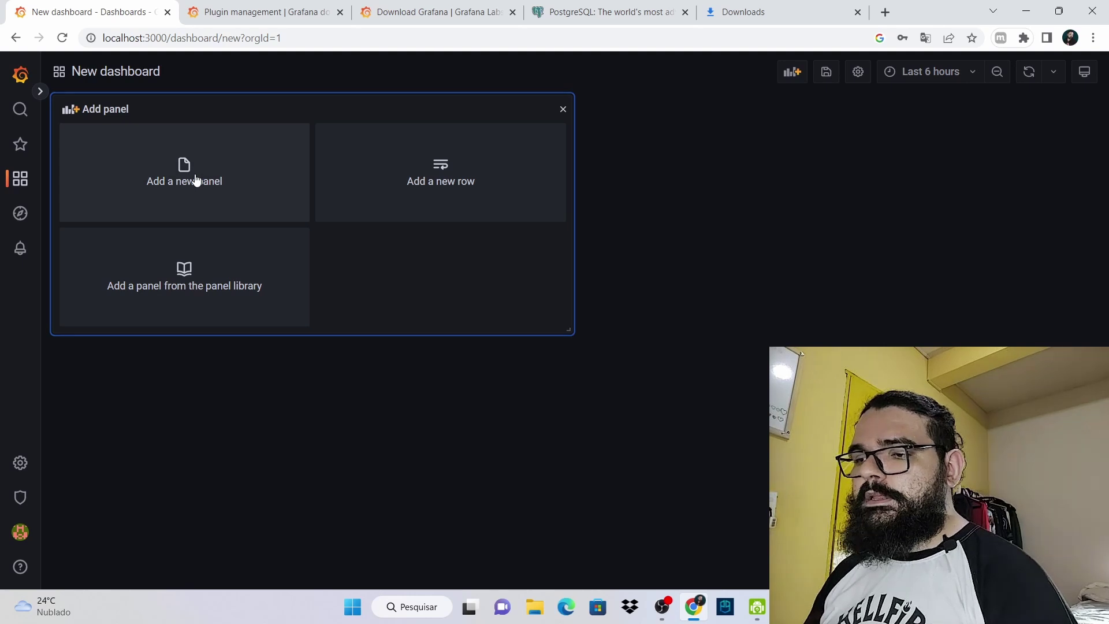
# Add a new panel querying Grafana2 and browse the list of visualization types
pyautogui.click(197, 180)
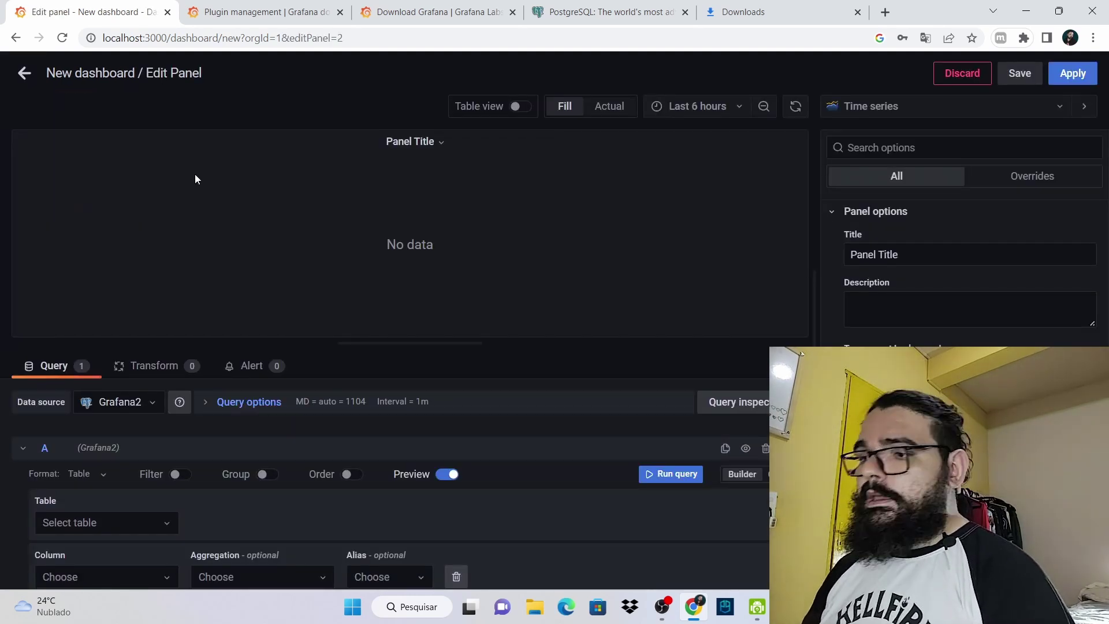
pyautogui.click(923, 120)
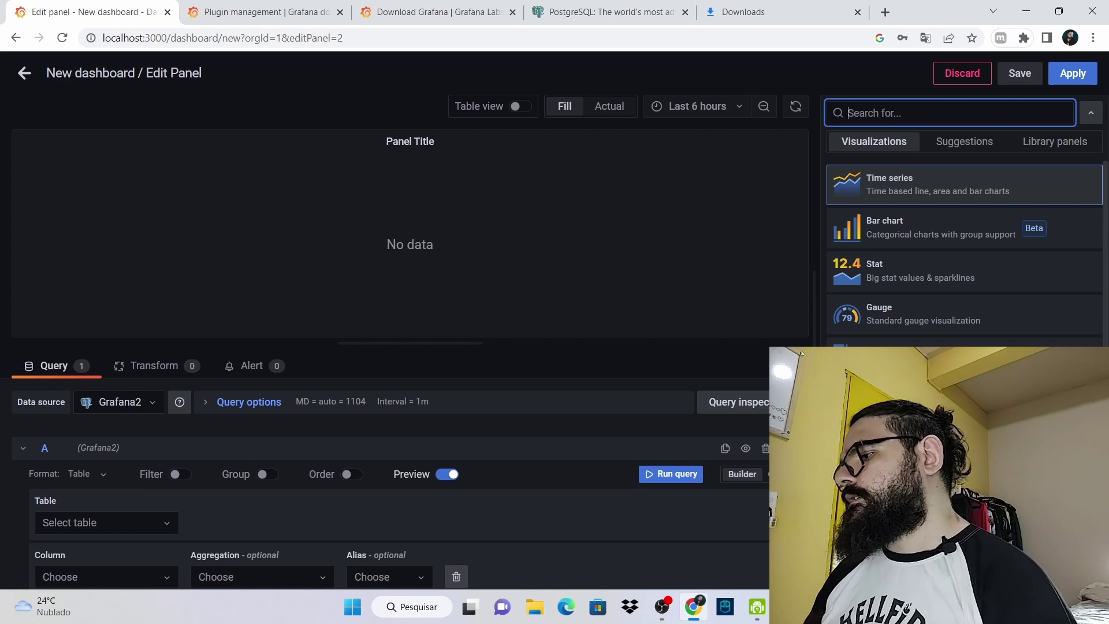
pyautogui.scroll(-10, 965, 255)
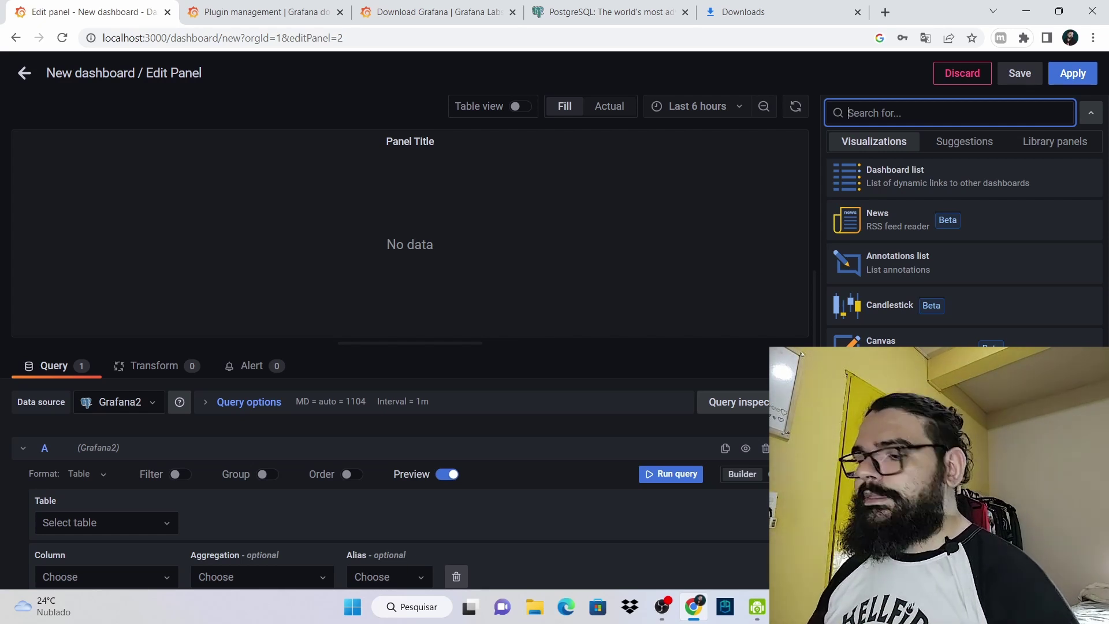
pyautogui.scroll(15, 965, 248)
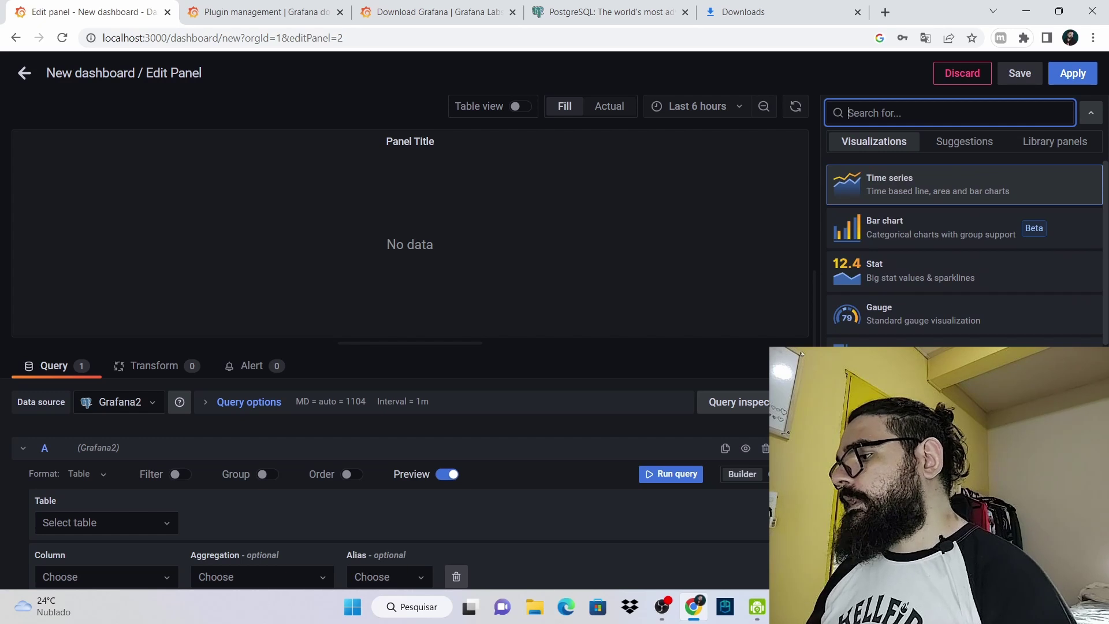
pyautogui.scroll(-15, 965, 249)
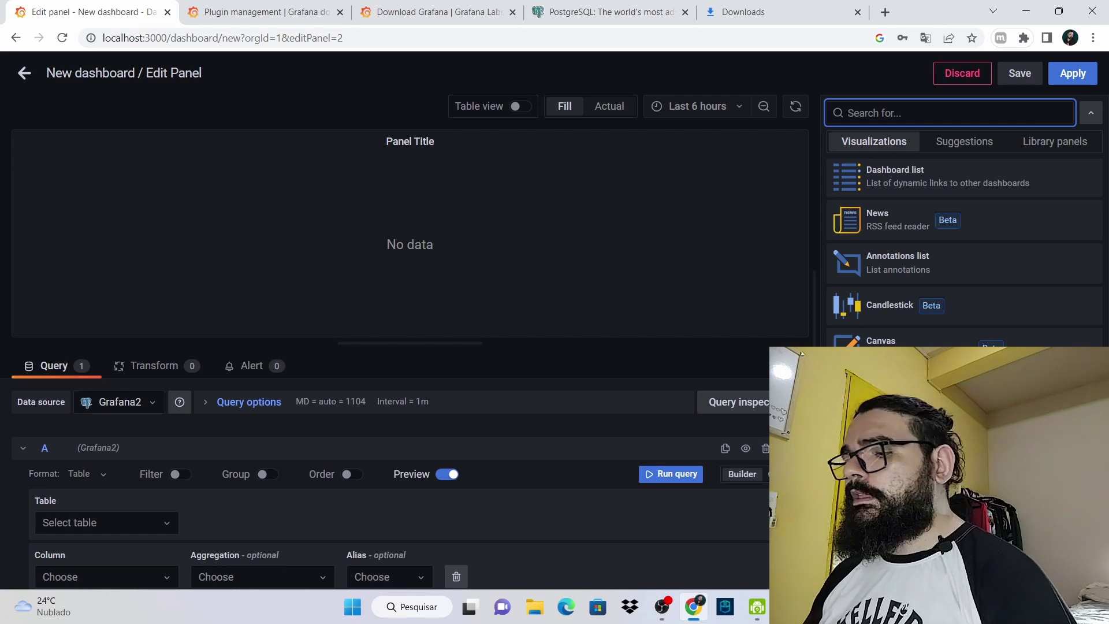
pyautogui.click(502, 375)
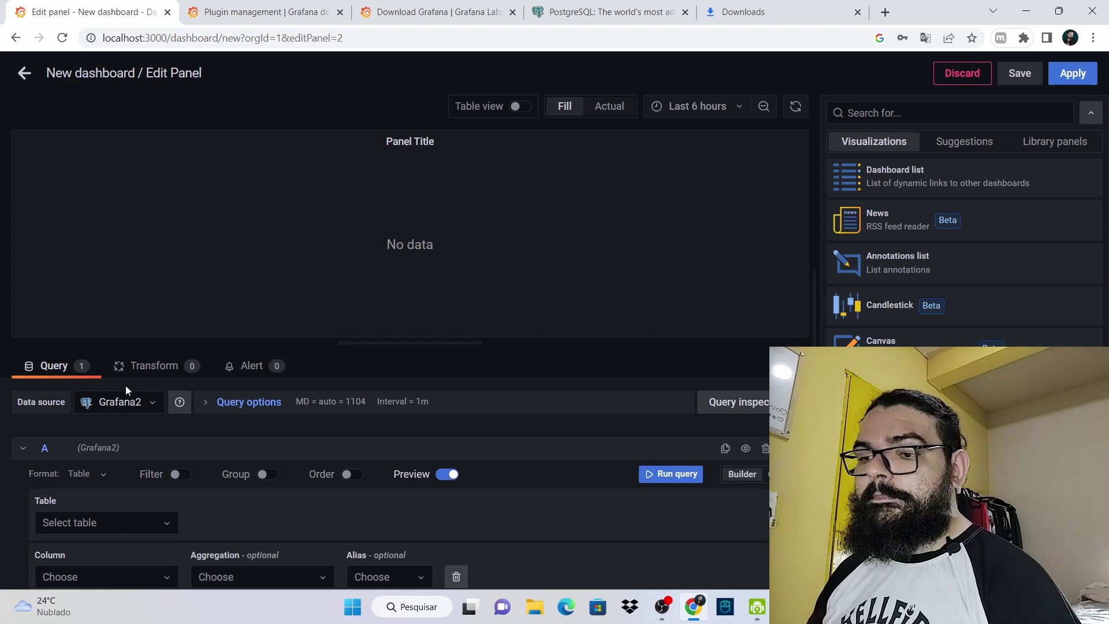
# Keep Grafana2 as the data source for query A
pyautogui.scroll(-2, 99, 426)
pyautogui.scroll(2, 120, 404)
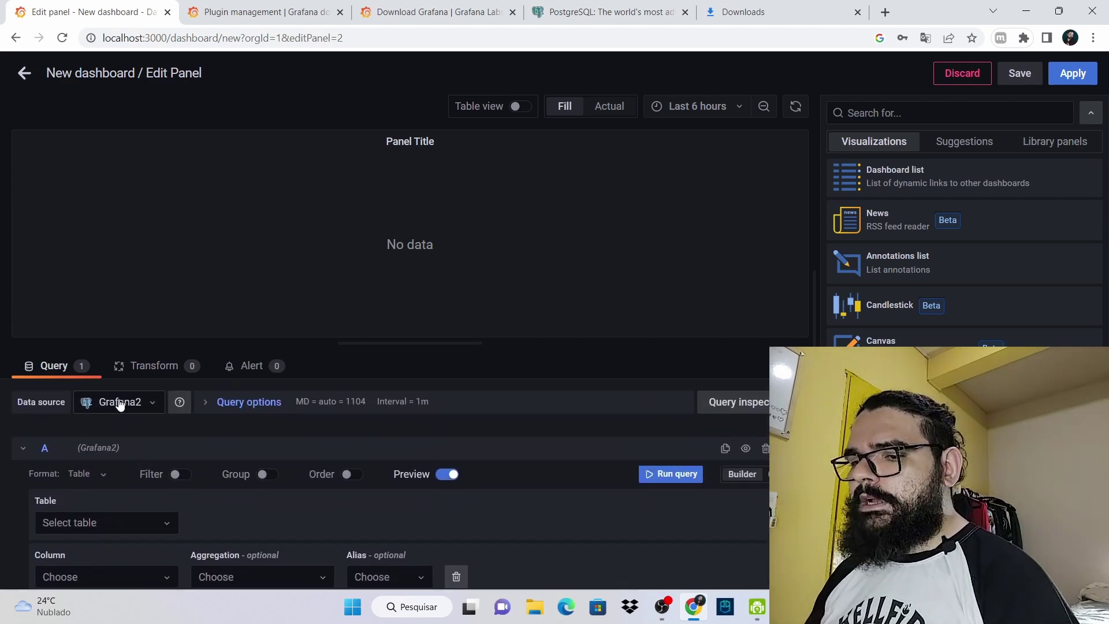
pyautogui.click(120, 403)
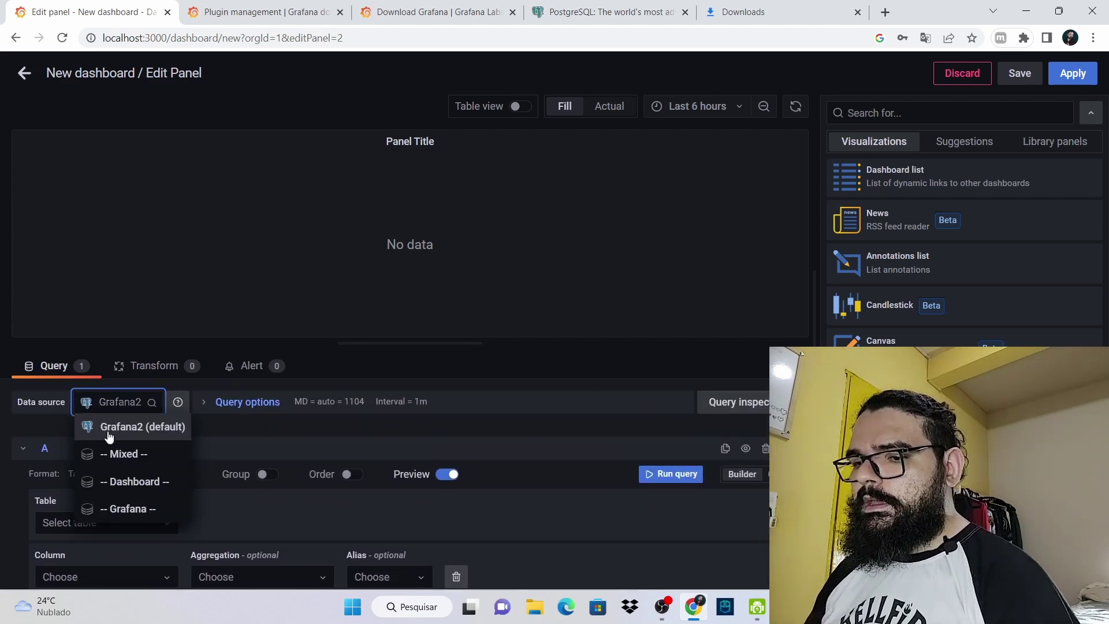
pyautogui.click(11, 445)
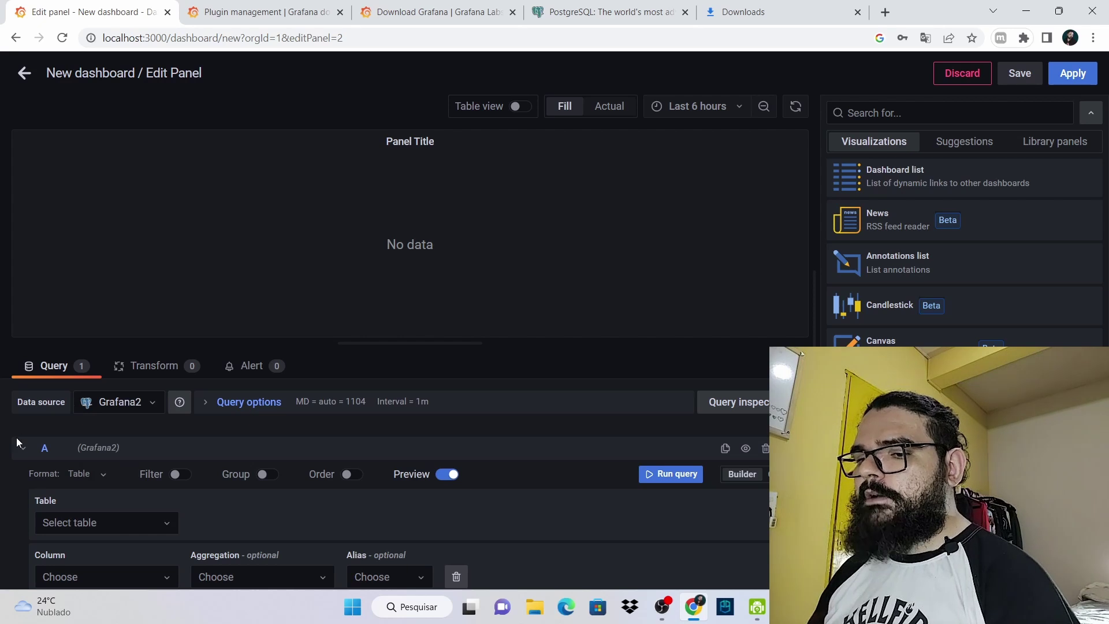
# Check the Select table list for Grafana2, which is empty, and close it
pyautogui.scroll(-2, 64, 549)
pyautogui.scroll(2, 9, 468)
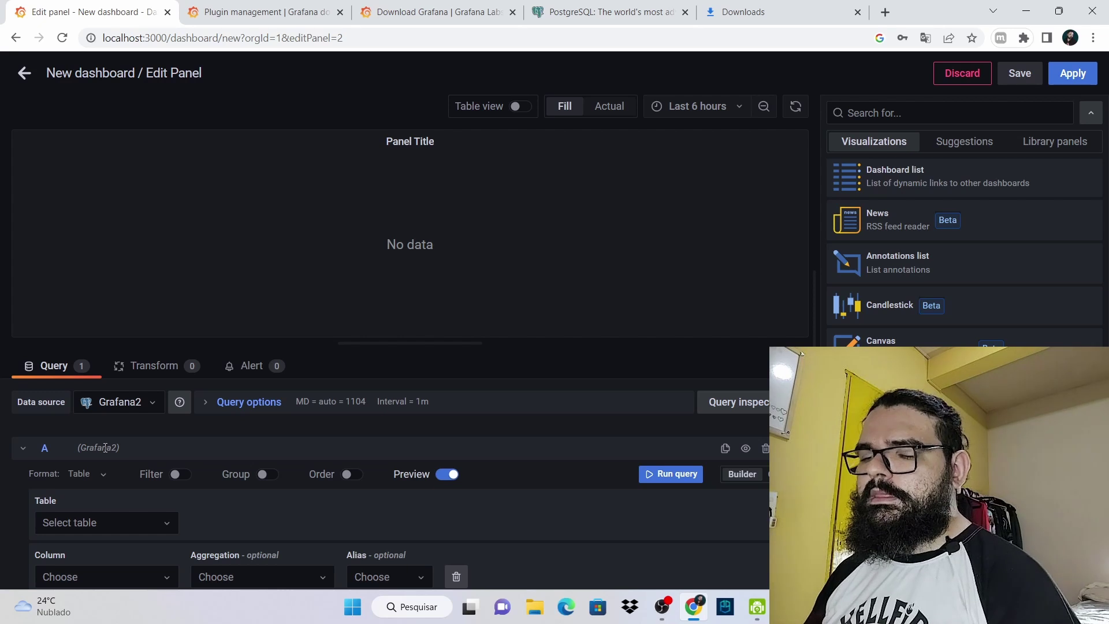
pyautogui.scroll(-1, 90, 435)
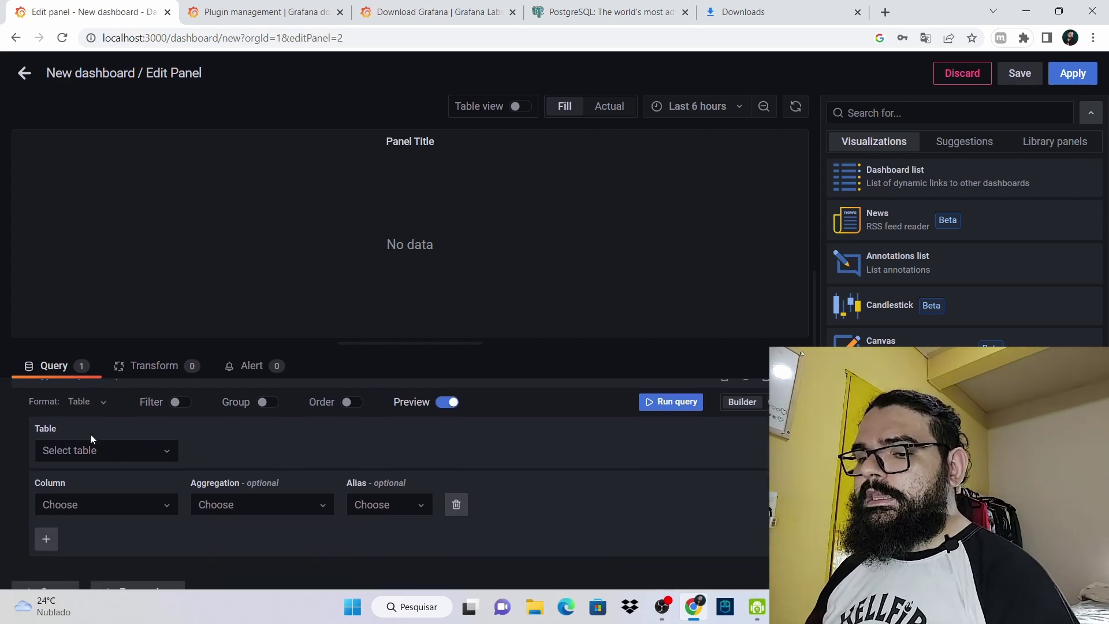
pyautogui.click(116, 452)
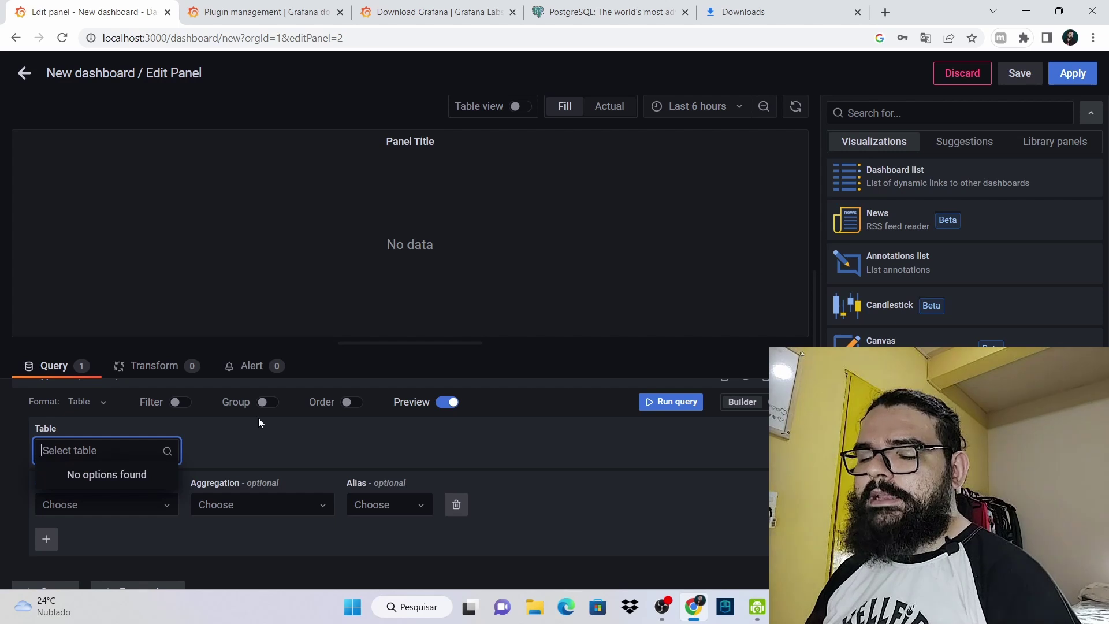
pyautogui.click(252, 440)
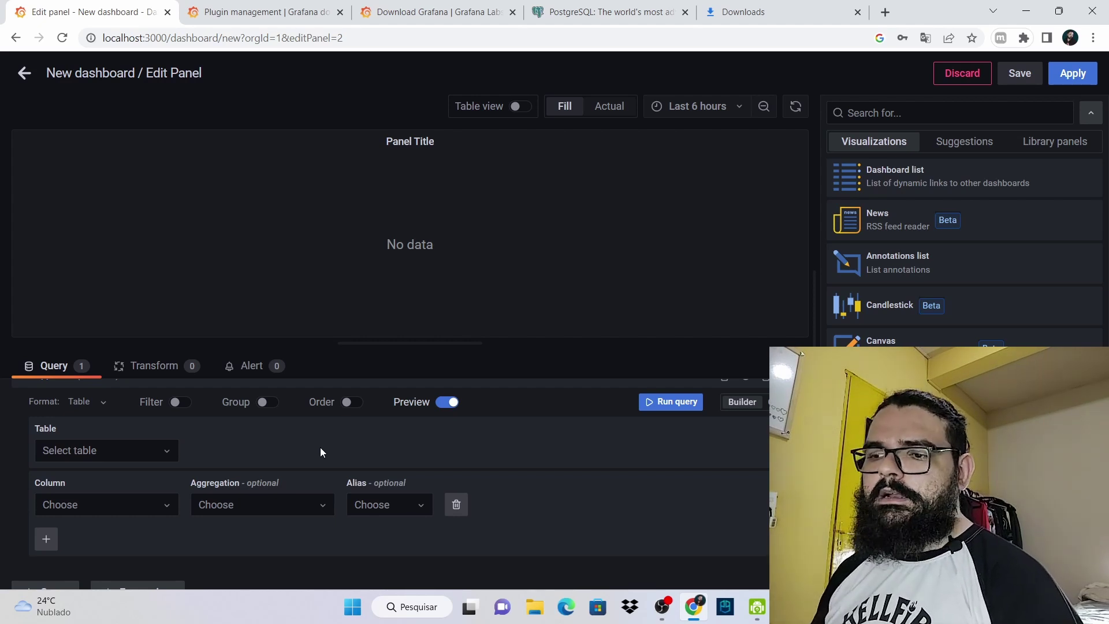
pyautogui.scroll(1, 321, 452)
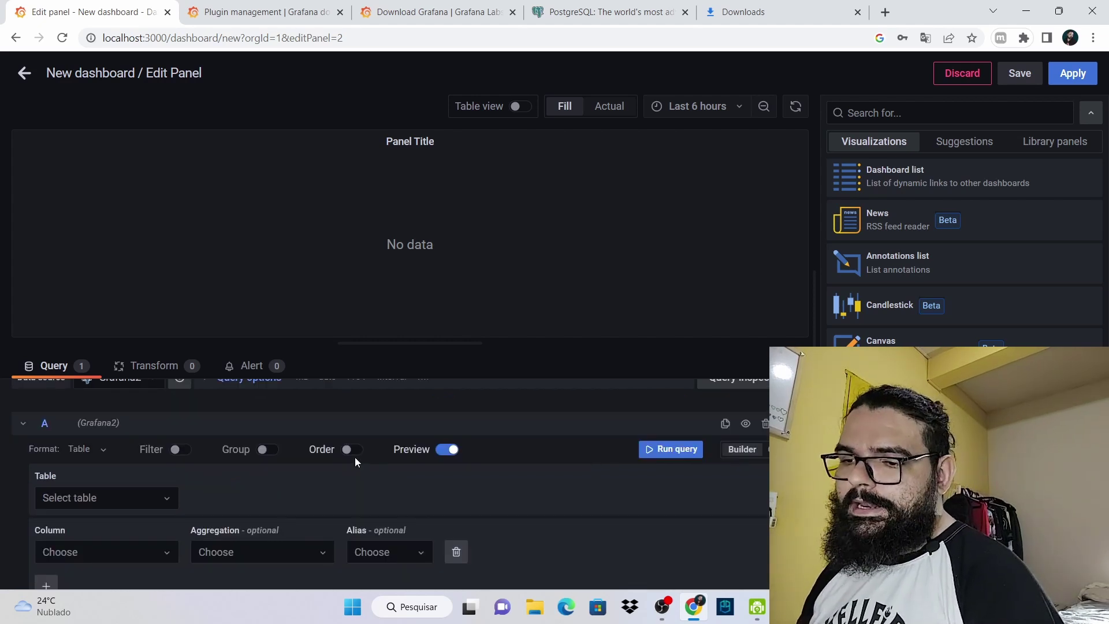
pyautogui.scroll(-2, 213, 490)
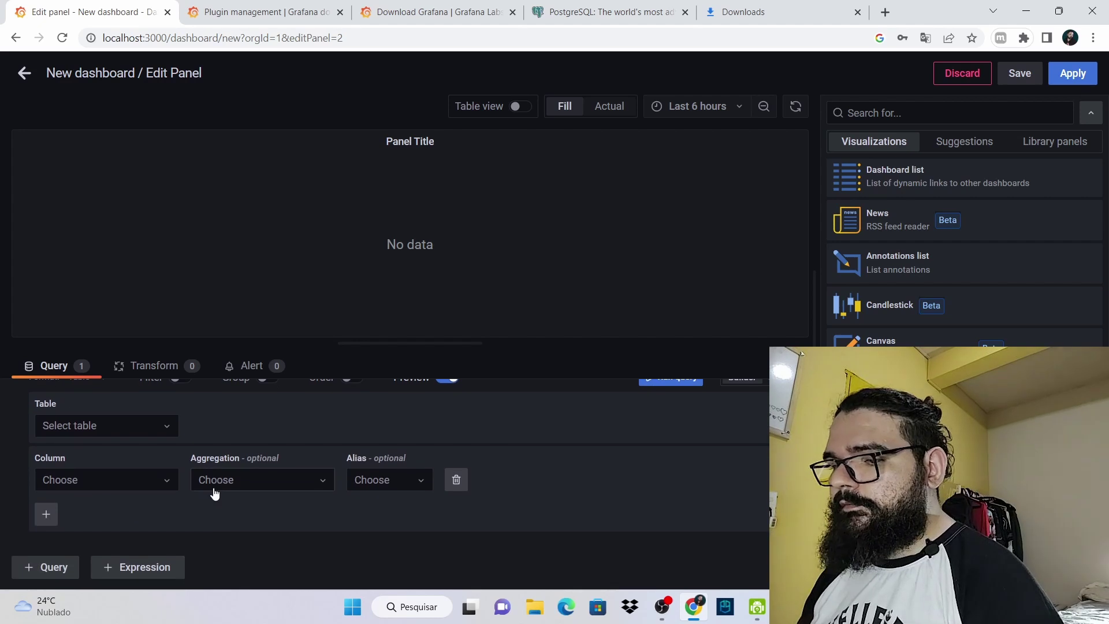
pyautogui.scroll(2, 90, 441)
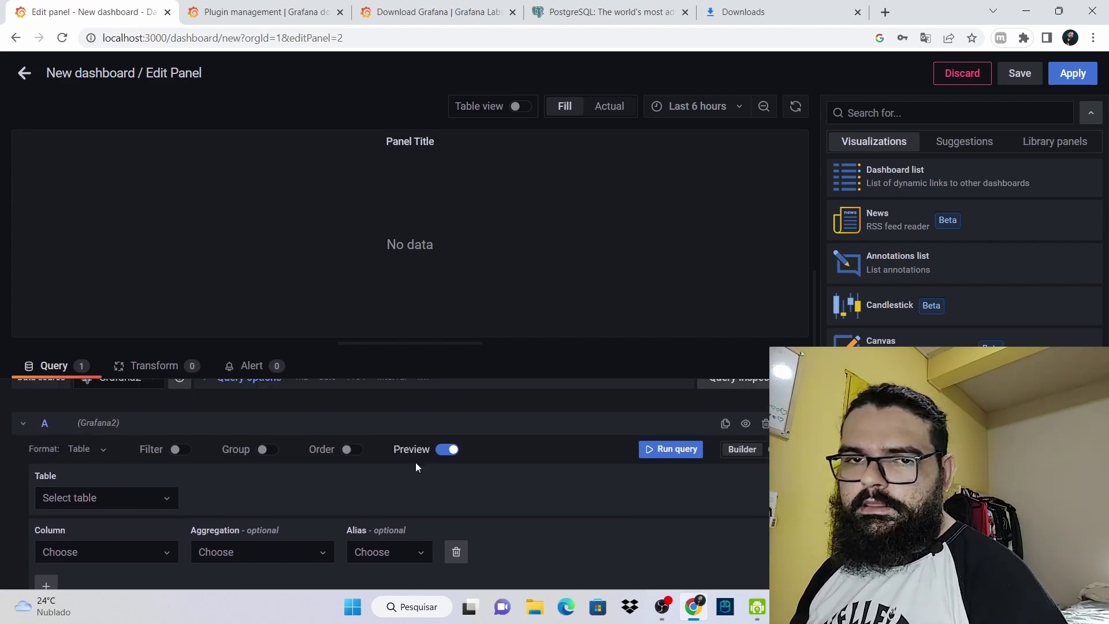
# Switch query A to the Code SQL editor, then return to the New dashboard
pyautogui.click(783, 449)
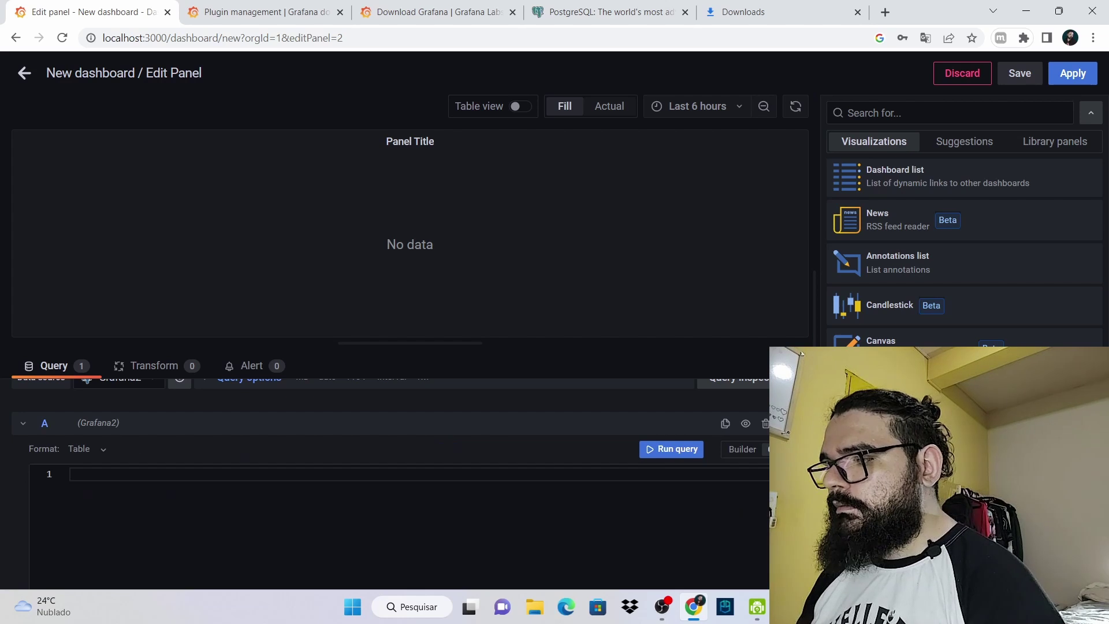
pyautogui.scroll(-2, 258, 508)
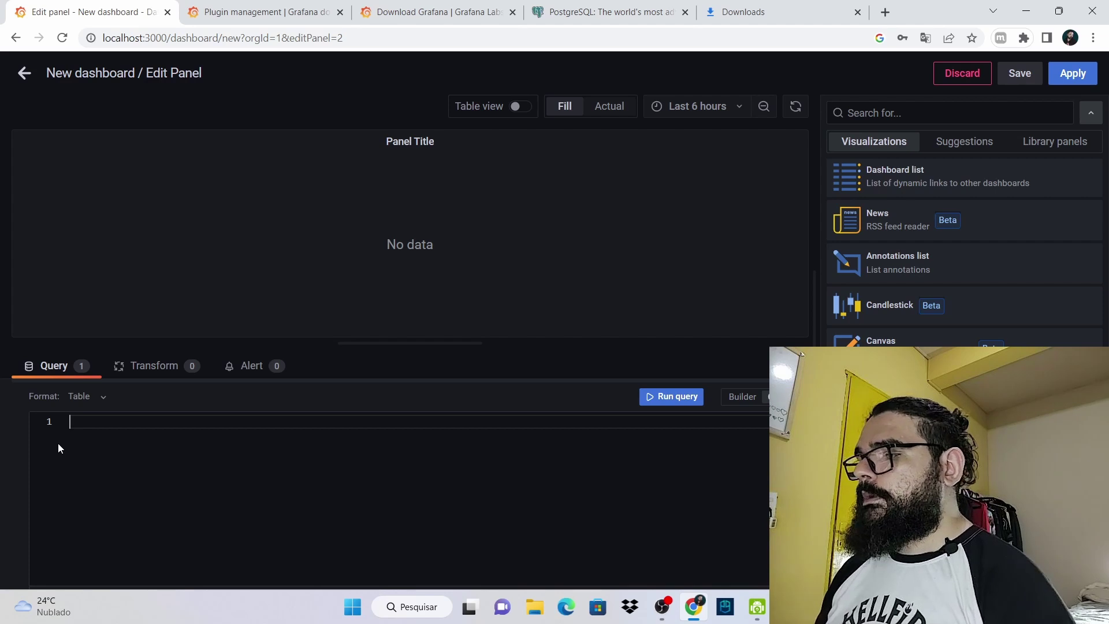
pyautogui.click(23, 73)
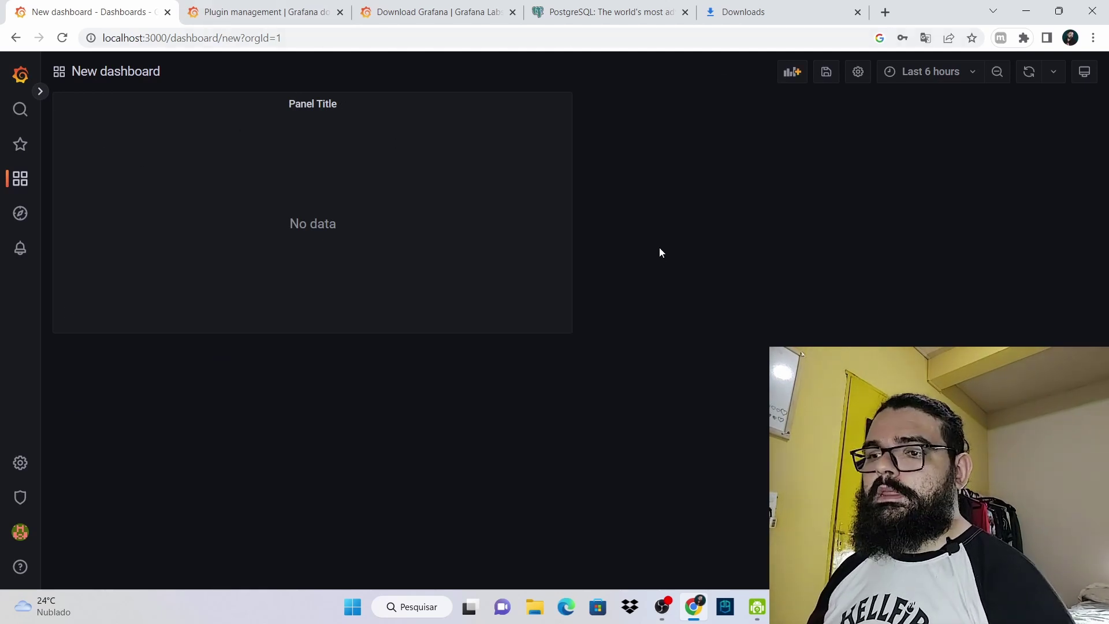
# Go to the Welcome to Grafana home page, discarding the unsaved New dashboard
pyautogui.click(26, 71)
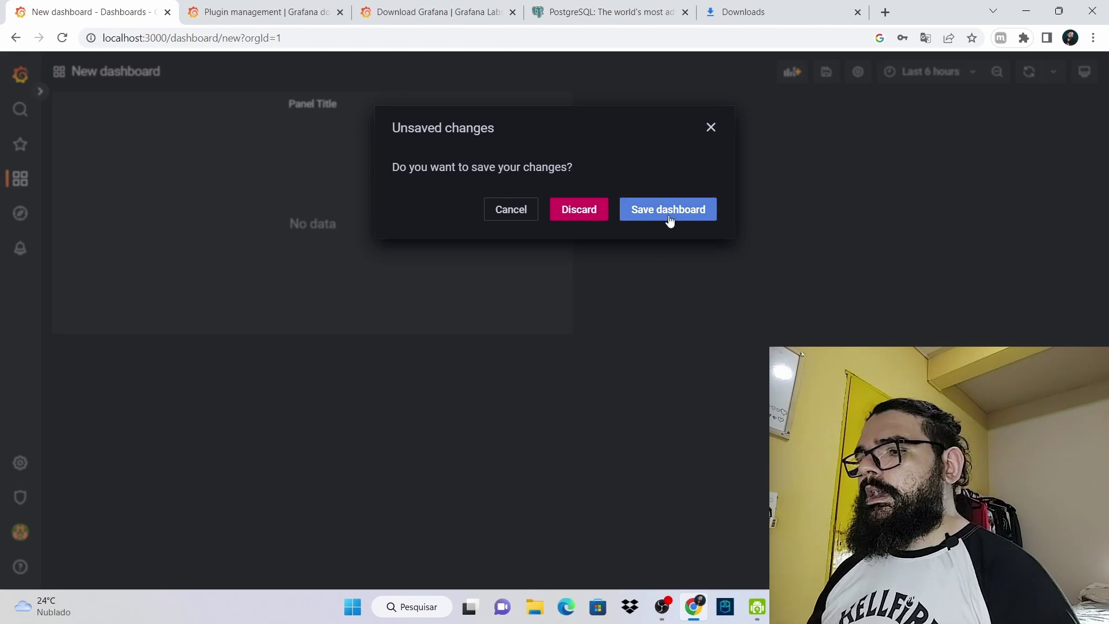
pyautogui.click(589, 210)
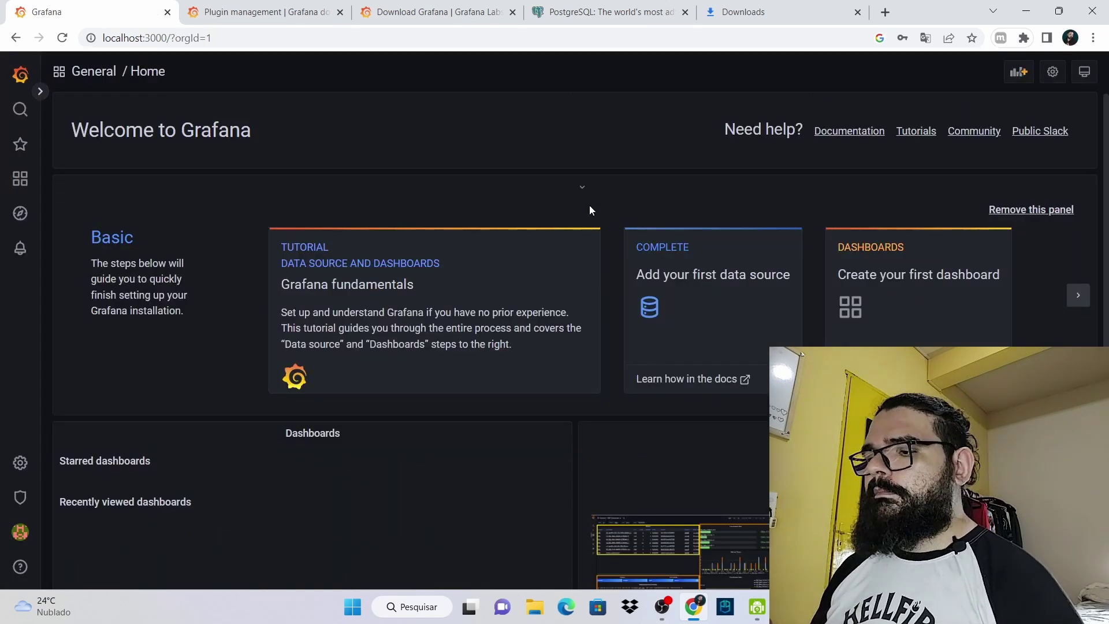